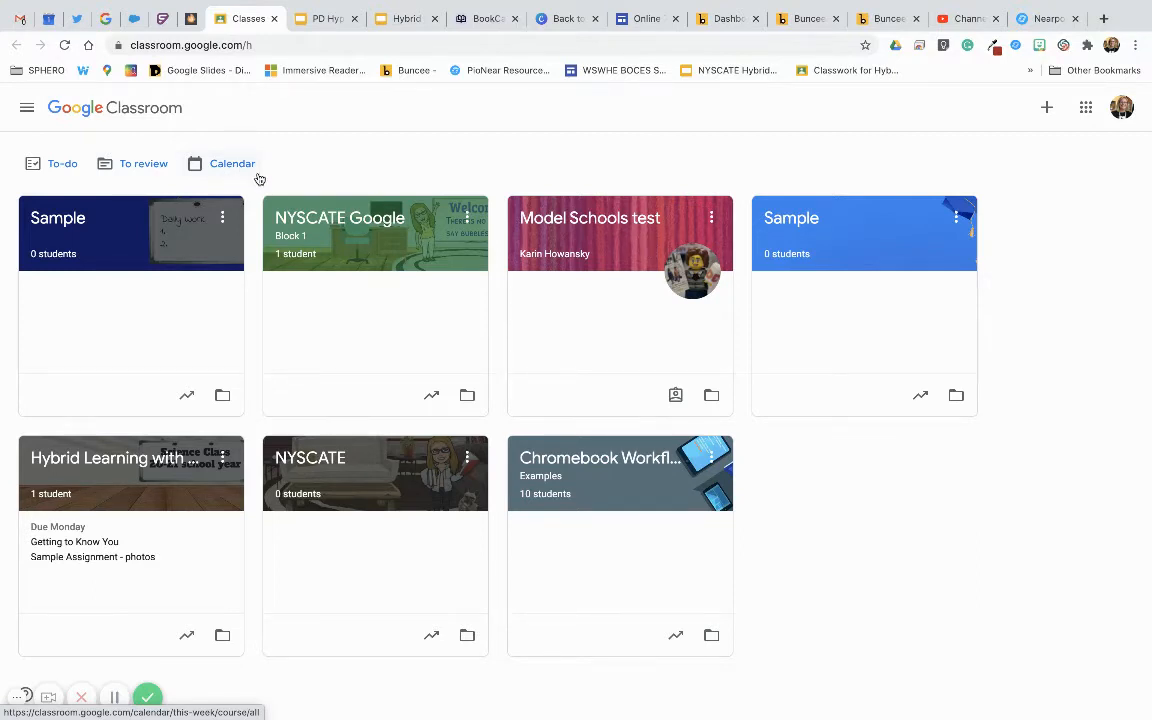
- Create a class named "Sample Class"
{"action": "left_click", "coordinate": [1047, 110]}
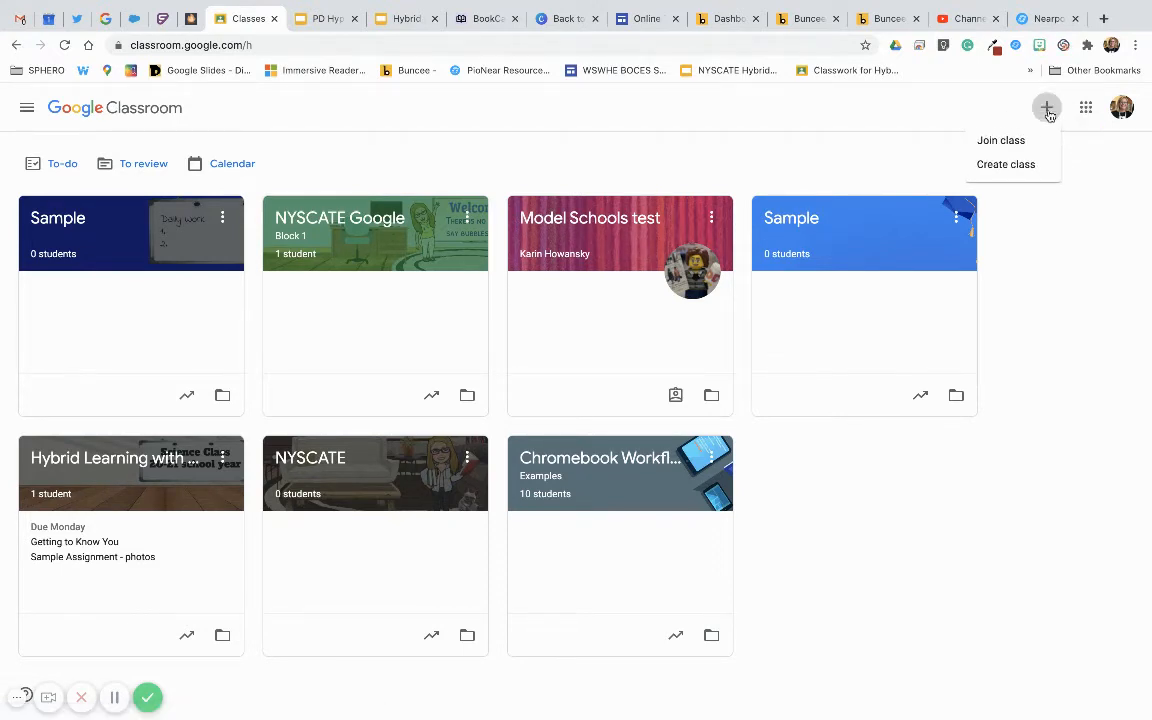
{"action": "left_click", "coordinate": [1018, 167]}
{"action": "type", "text": "S"}
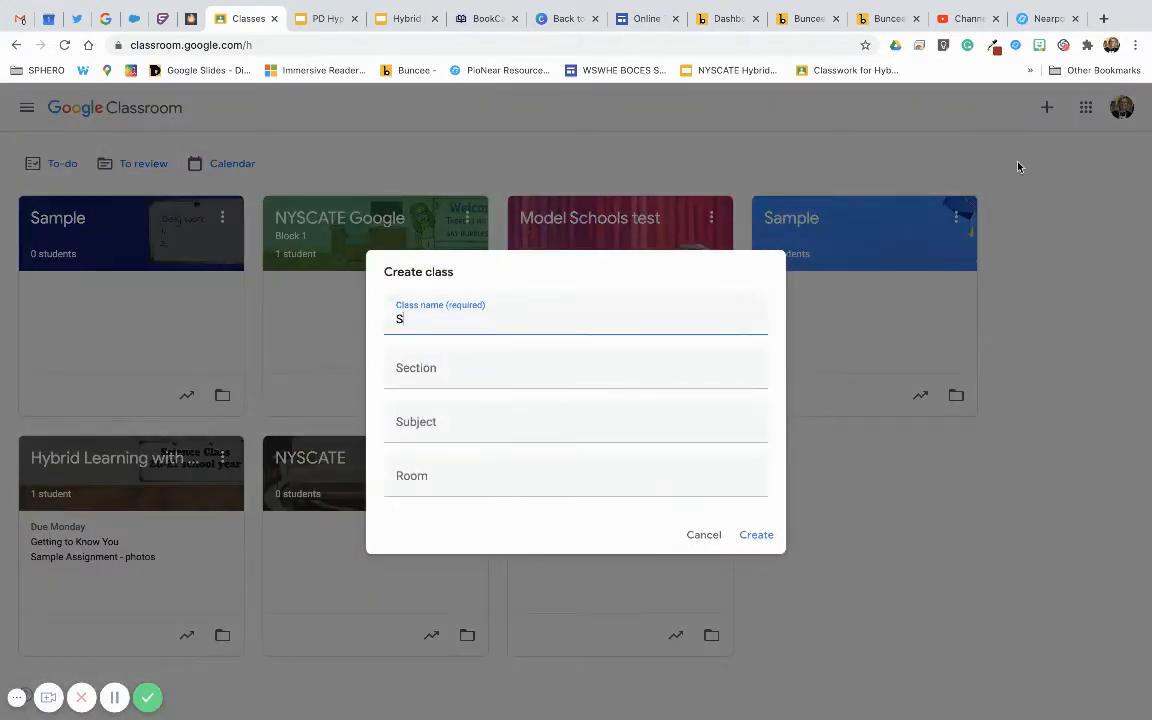
{"action": "type", "text": "ample Class"}
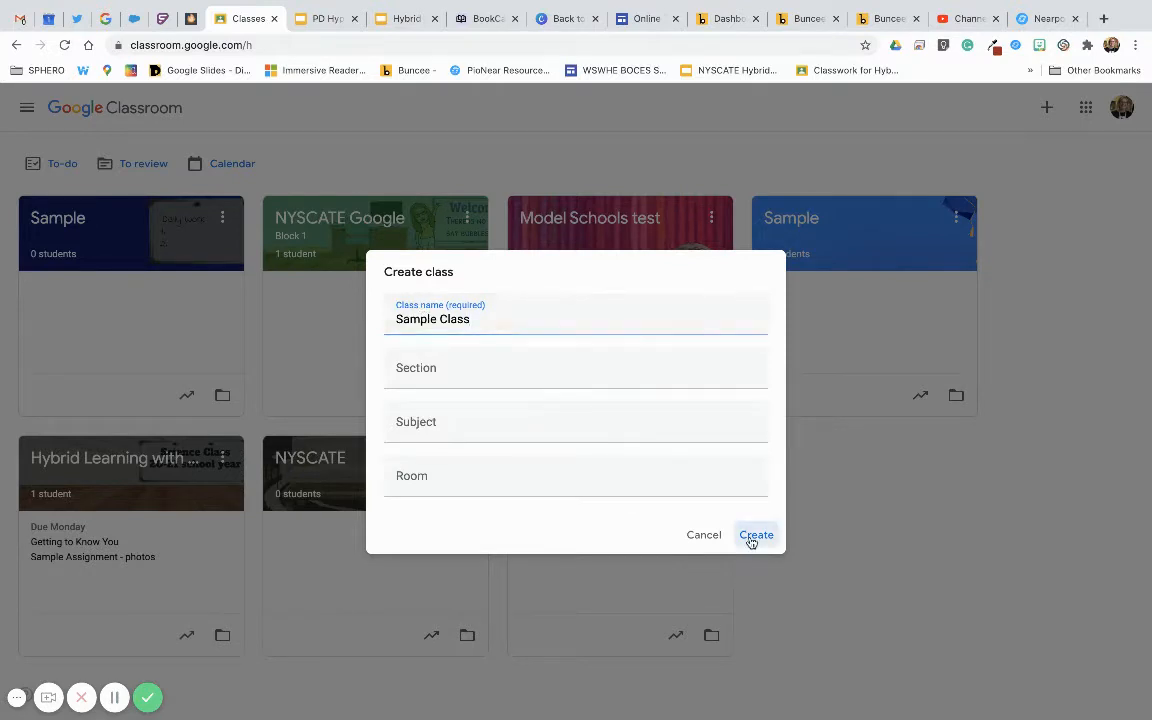
{"action": "left_click", "coordinate": [751, 537]}
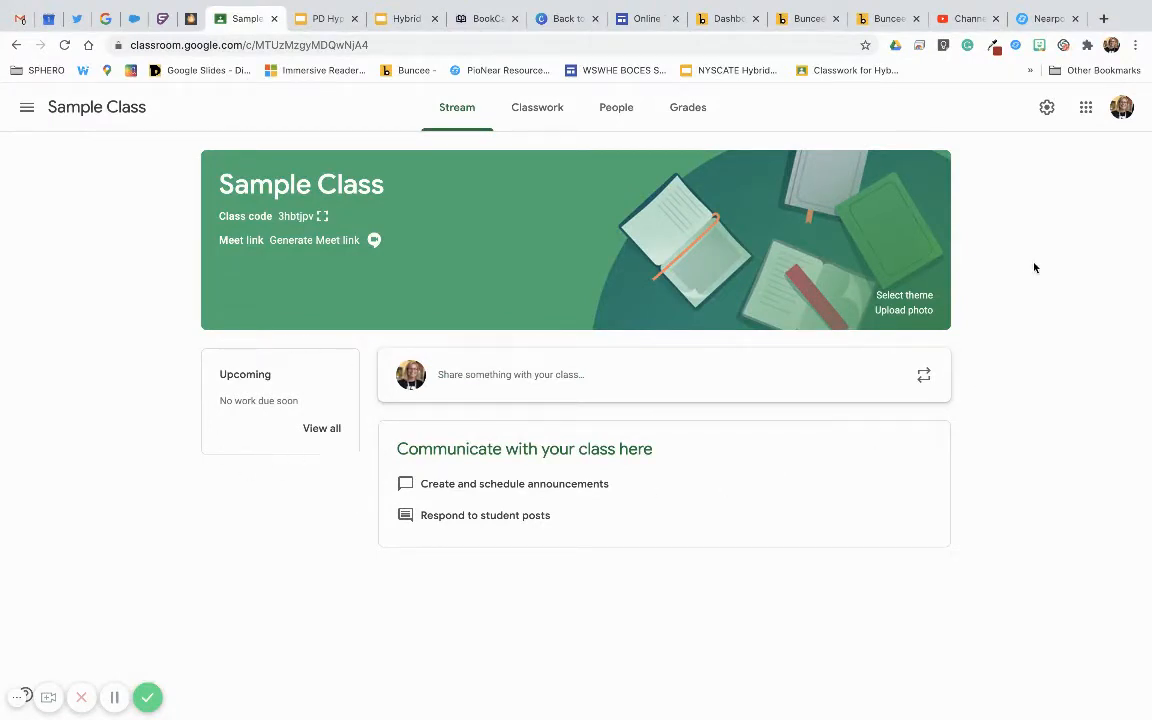
- Open the settings of Sample Class at the General section
{"action": "left_click", "coordinate": [1046, 113]}
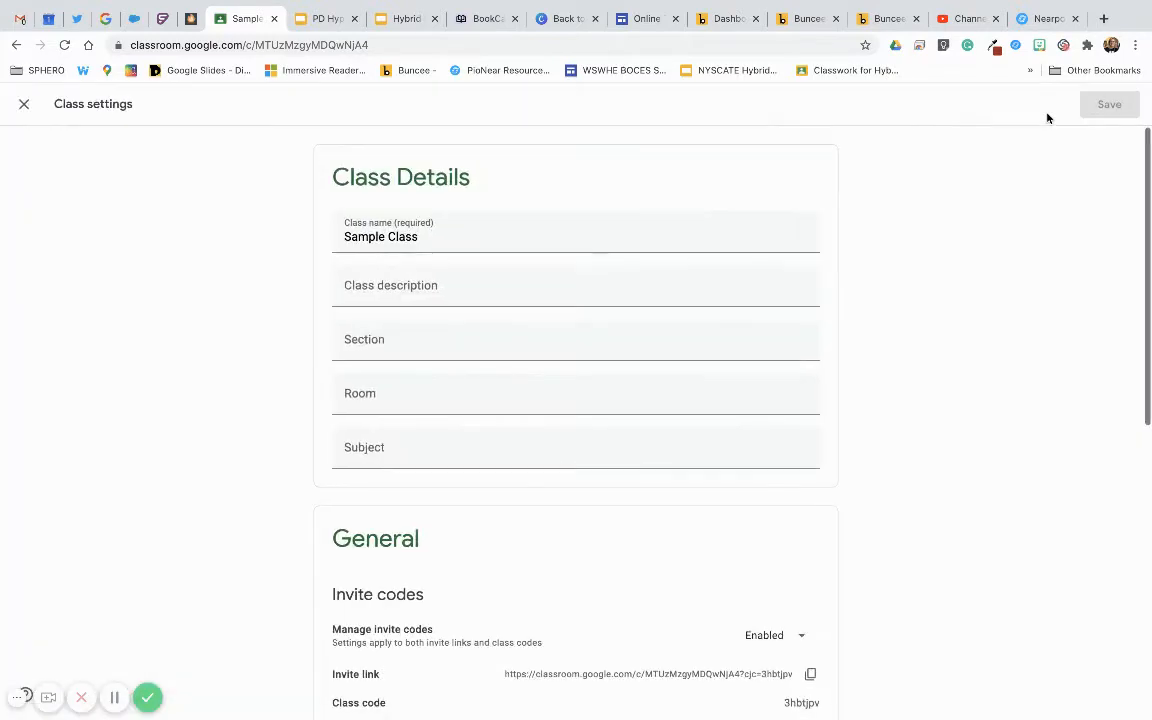
{"action": "scroll", "coordinate": [954, 437], "scroll_direction": "down", "scroll_amount": 2}
{"action": "scroll", "coordinate": [954, 437], "scroll_direction": "down", "scroll_amount": 3}
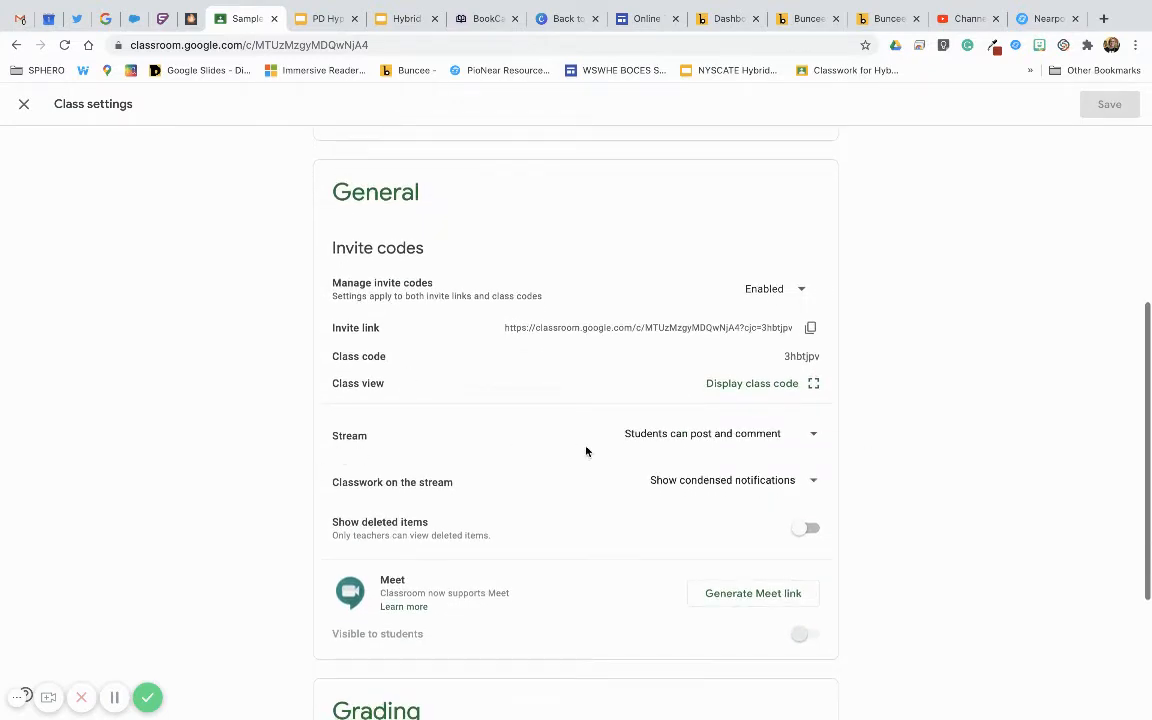
- Set Stream to "Only teachers can post or comment" and Classwork on the stream to "Hide notifications"
{"action": "left_click", "coordinate": [813, 437]}
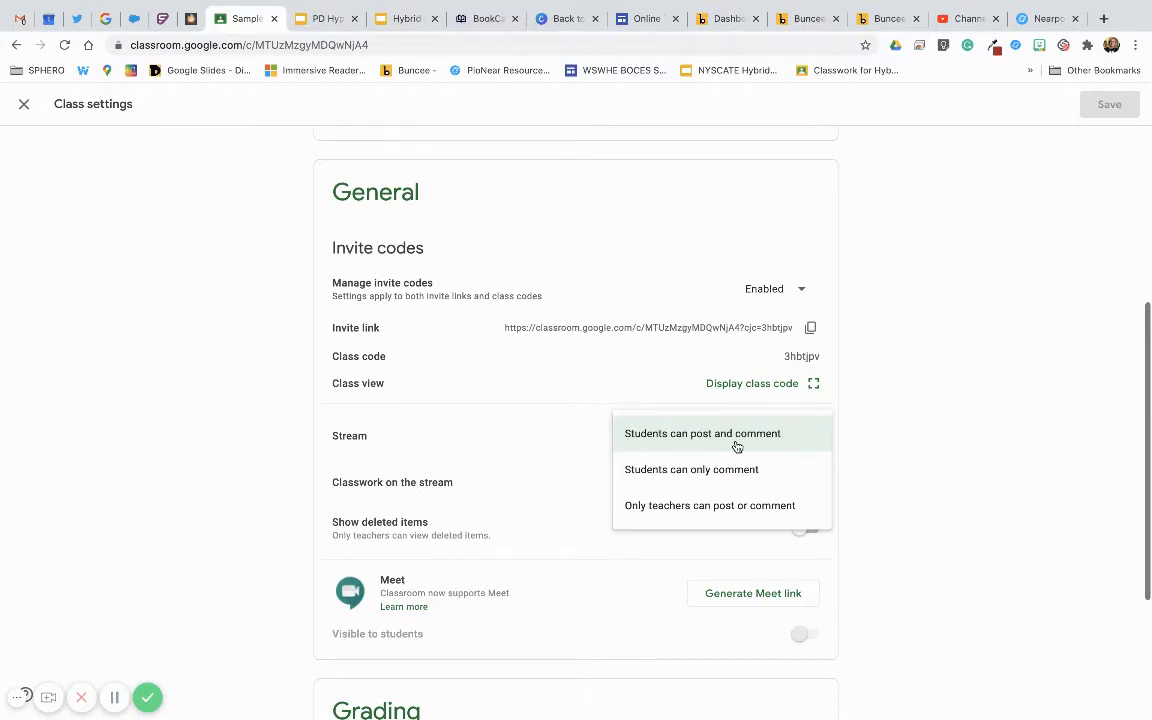
{"action": "left_click", "coordinate": [722, 508]}
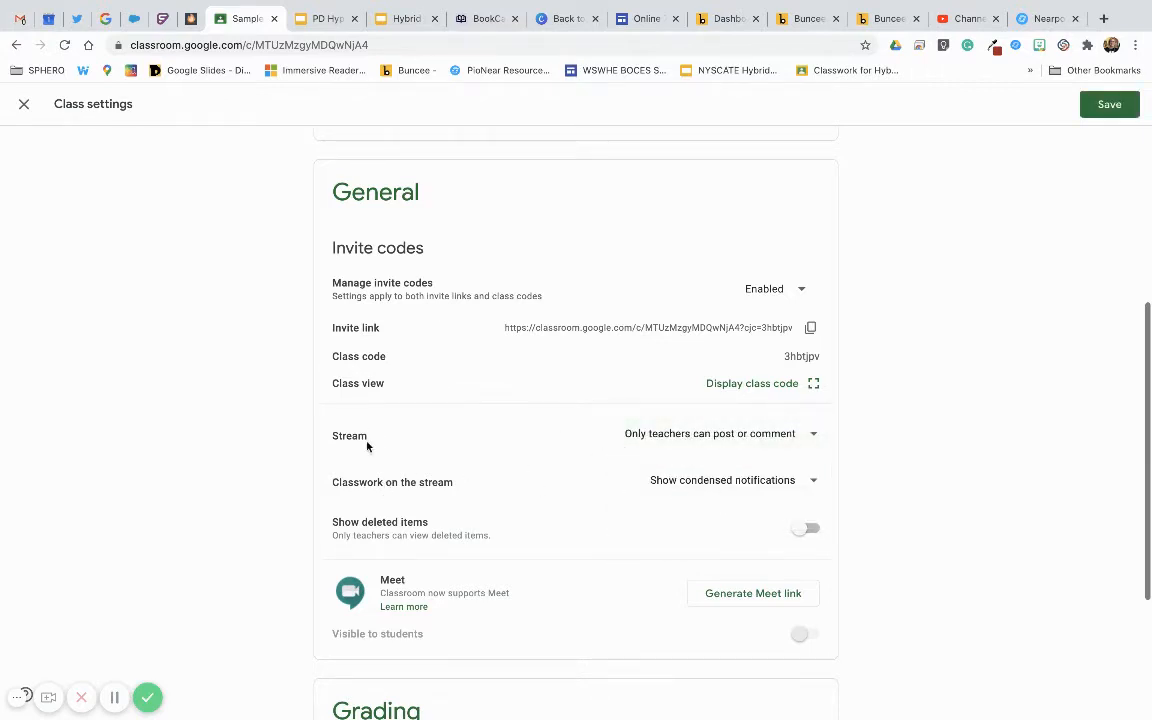
{"action": "left_click", "coordinate": [811, 484]}
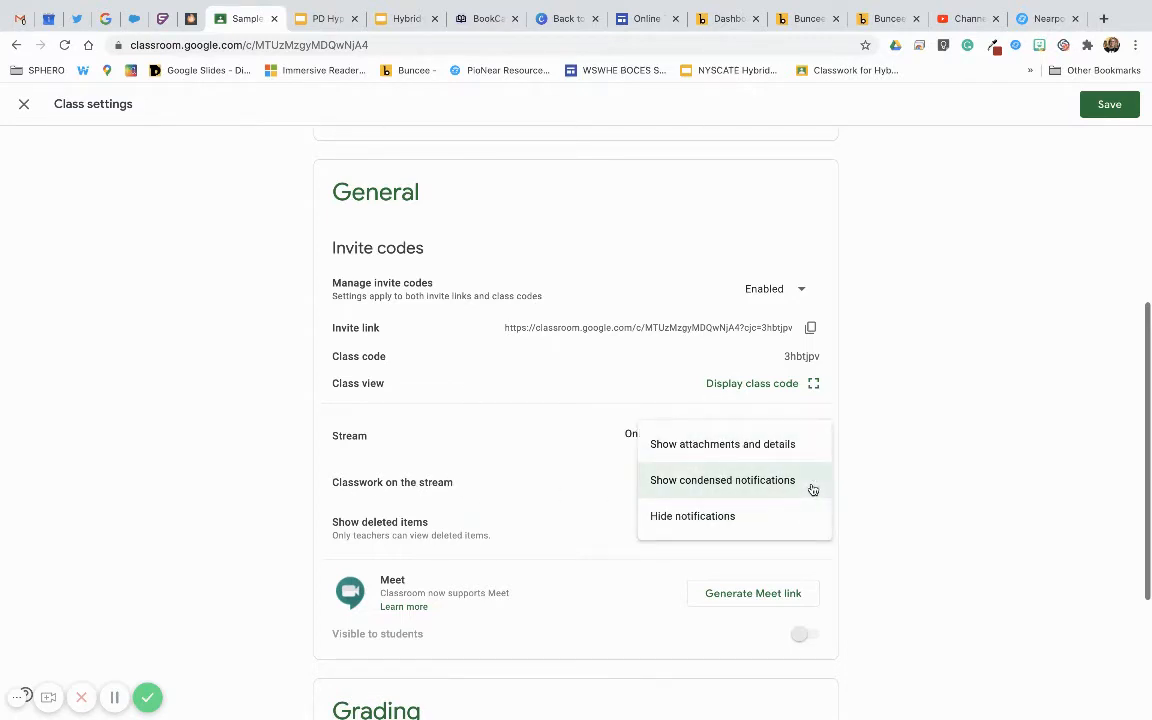
{"action": "left_click", "coordinate": [750, 517]}
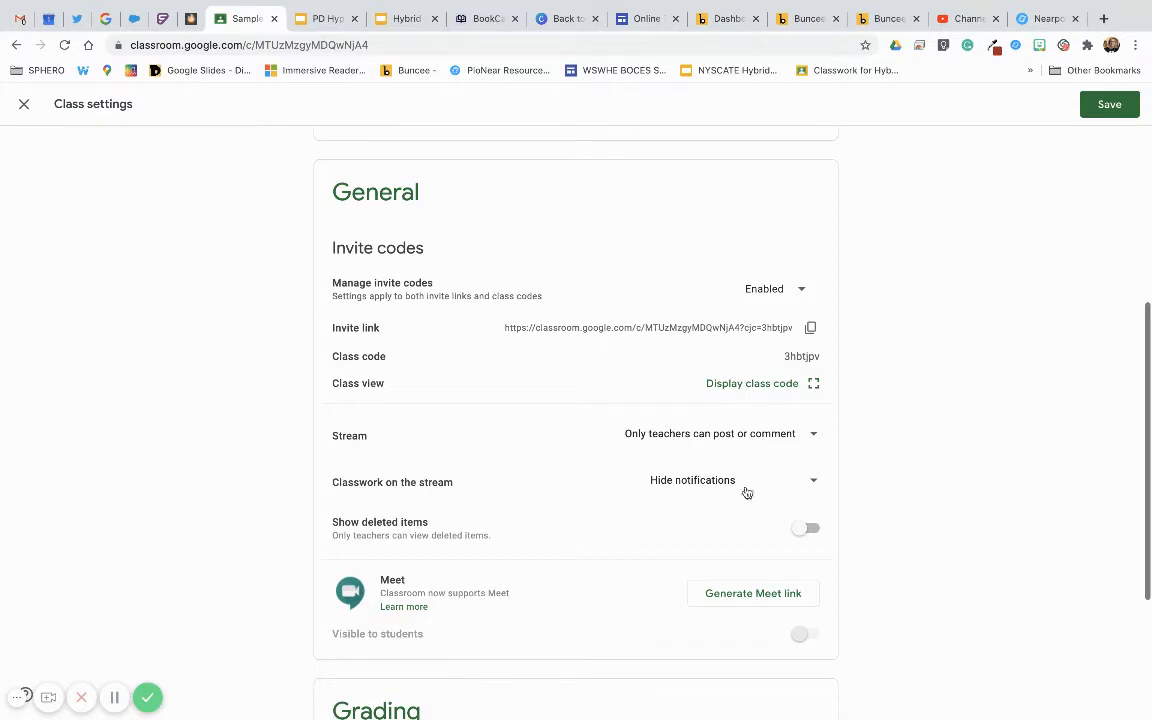
- Set Stream to "Students can post and comment" and enable Show deleted items
{"action": "left_click", "coordinate": [780, 437]}
{"action": "left_click", "coordinate": [763, 363]}
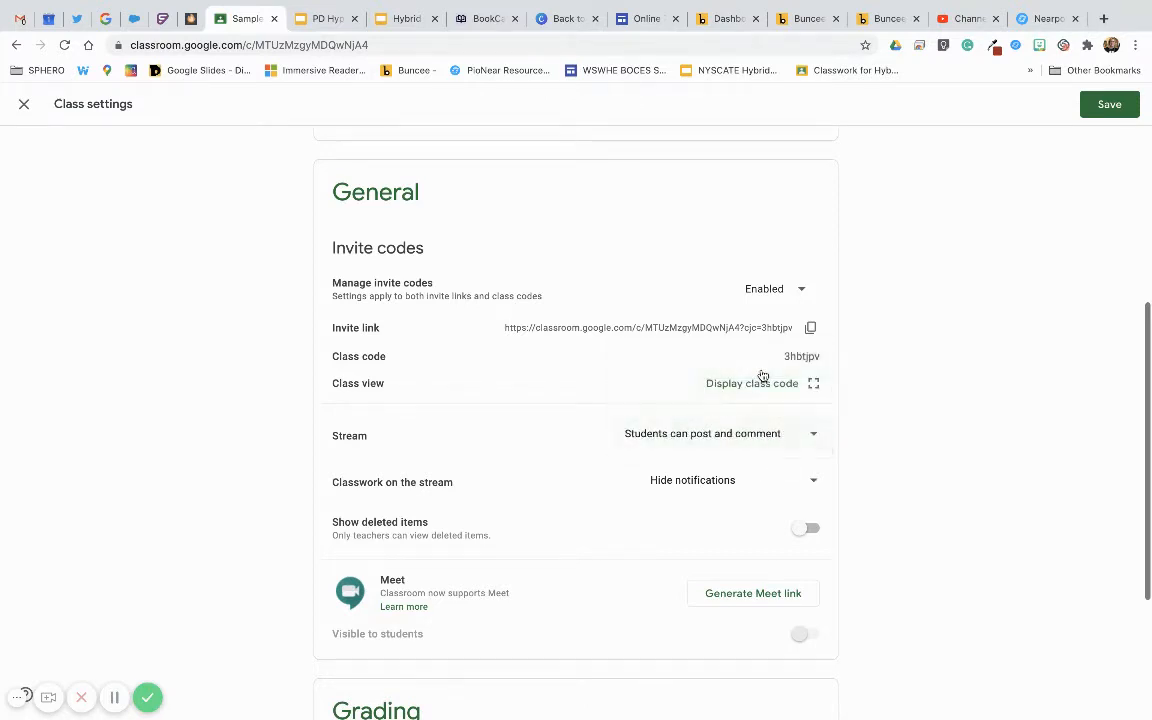
{"action": "left_click", "coordinate": [809, 529]}
- Generate a Meet link for the class and save the class settings
{"action": "scroll", "coordinate": [674, 573], "scroll_direction": "down", "scroll_amount": 1}
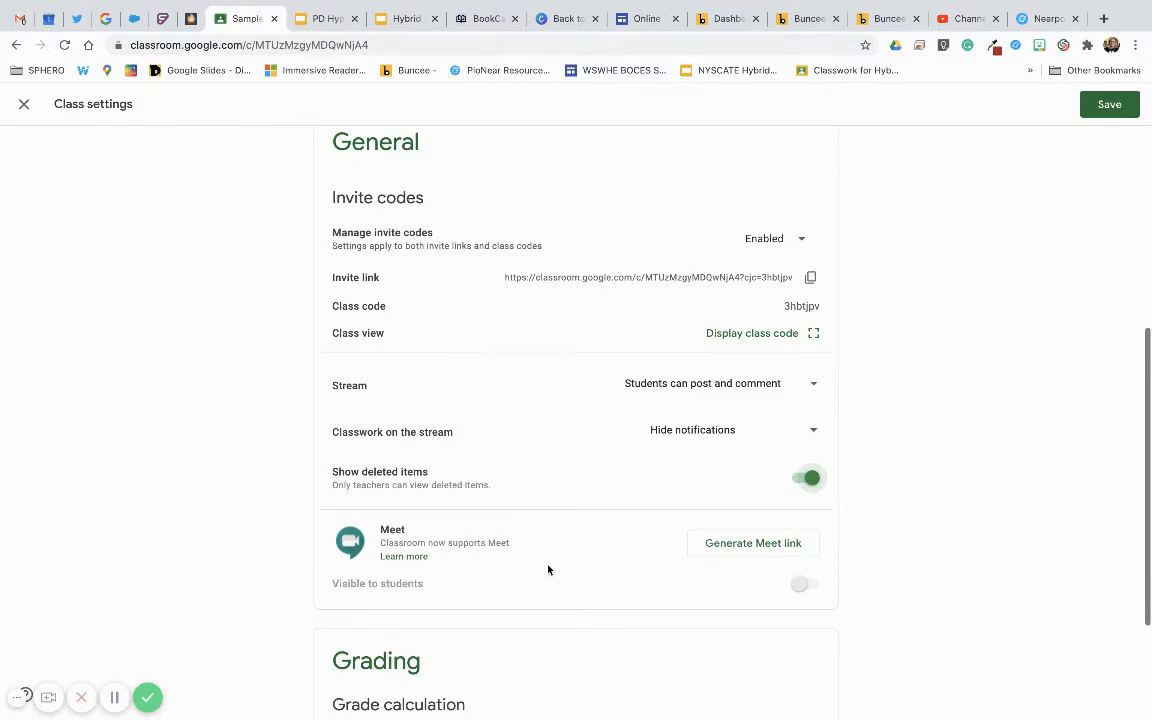
{"action": "left_click", "coordinate": [772, 550]}
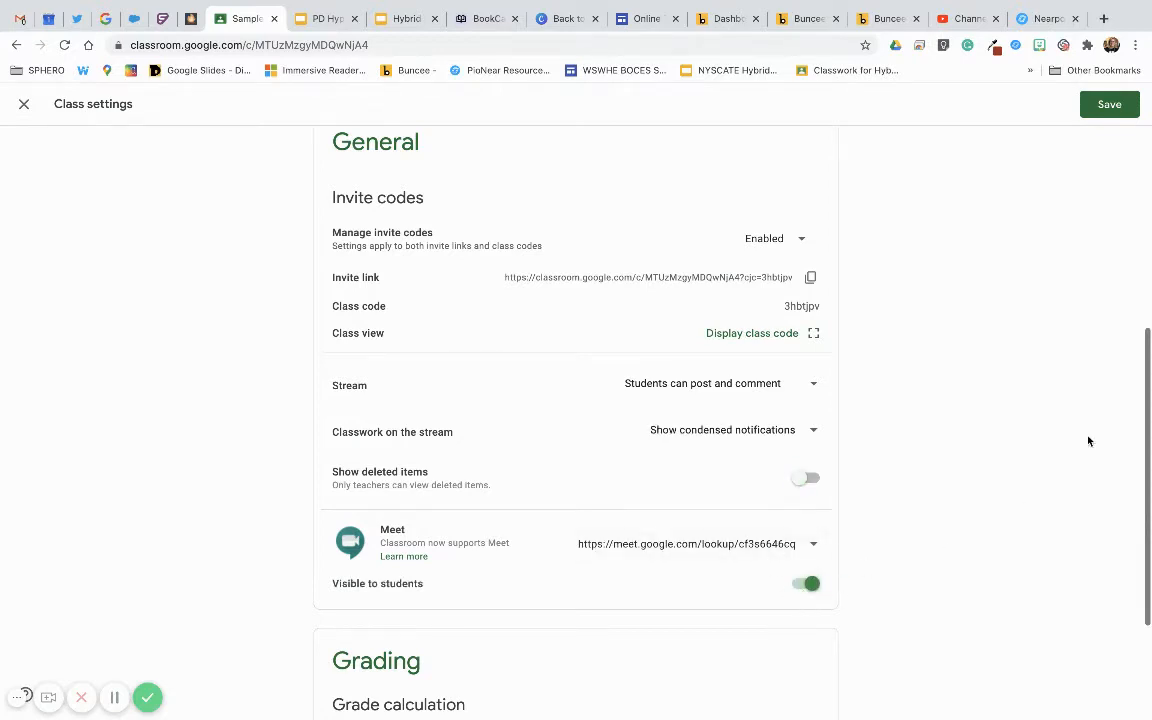
{"action": "left_click", "coordinate": [1109, 106]}
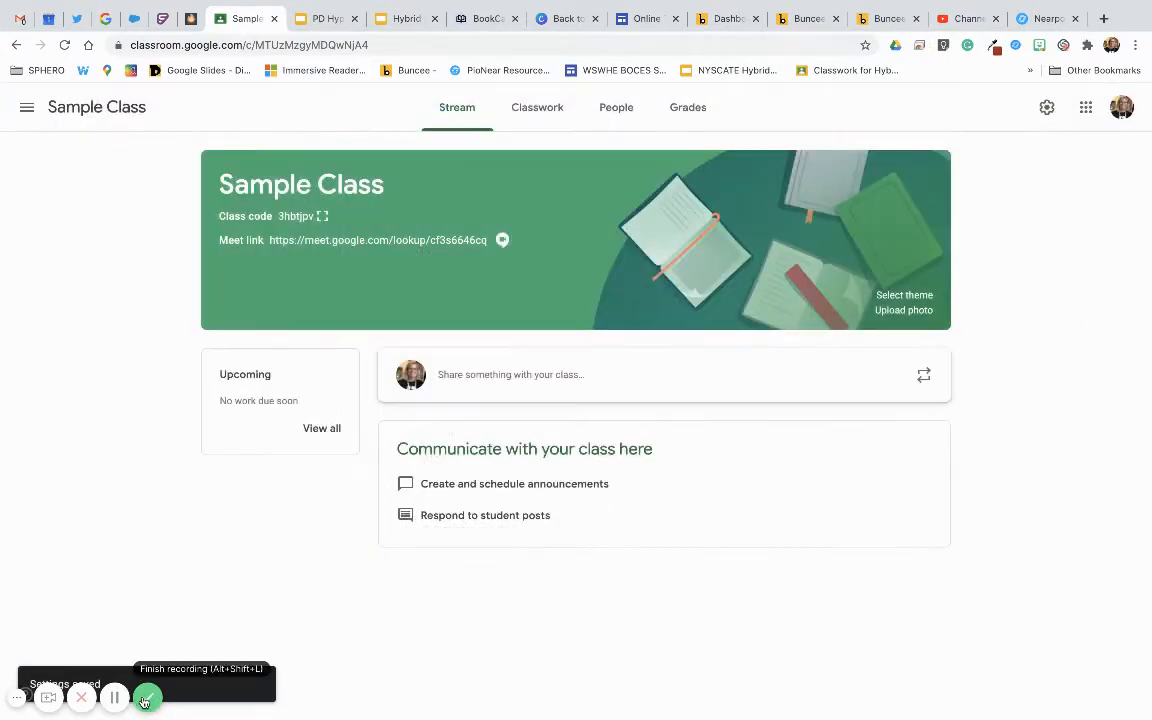
{"action": "left_click", "coordinate": [113, 693]}
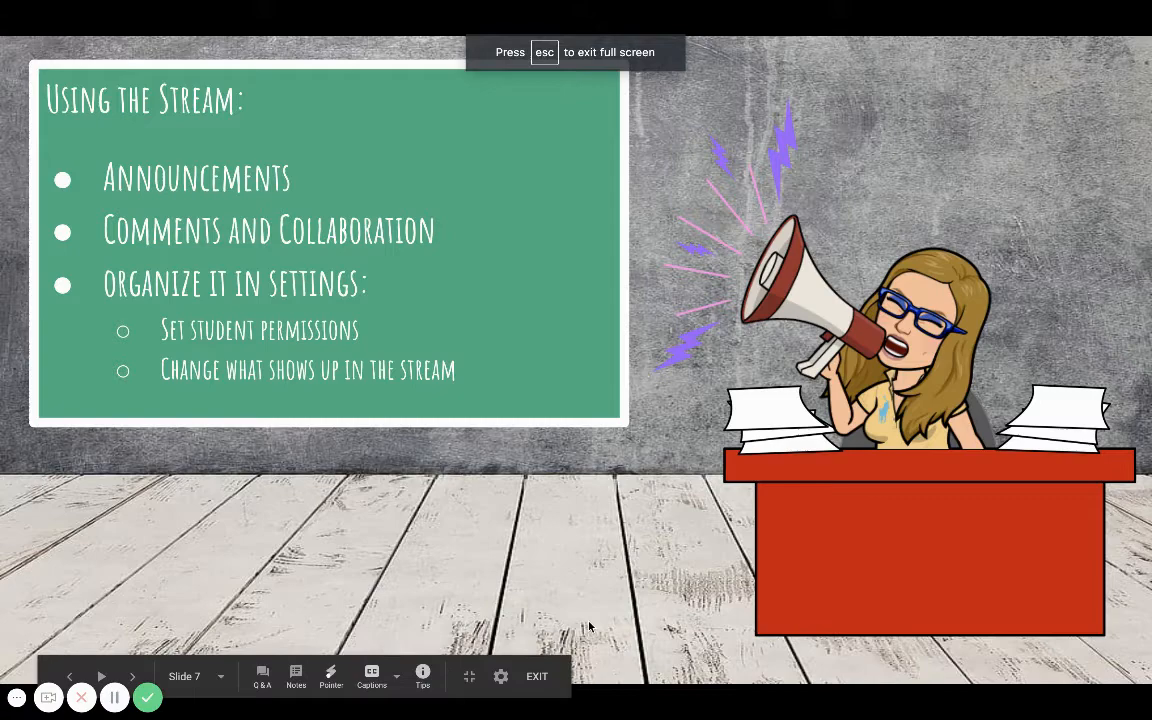
{"action": "left_click", "coordinate": [573, 546]}
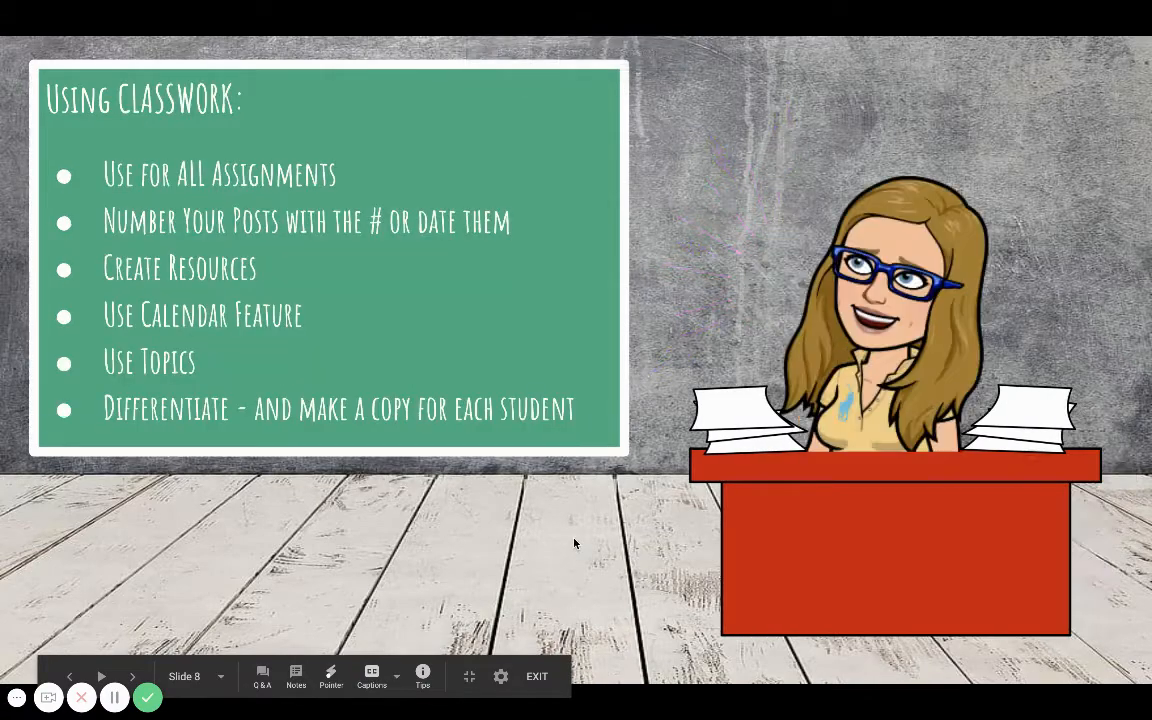
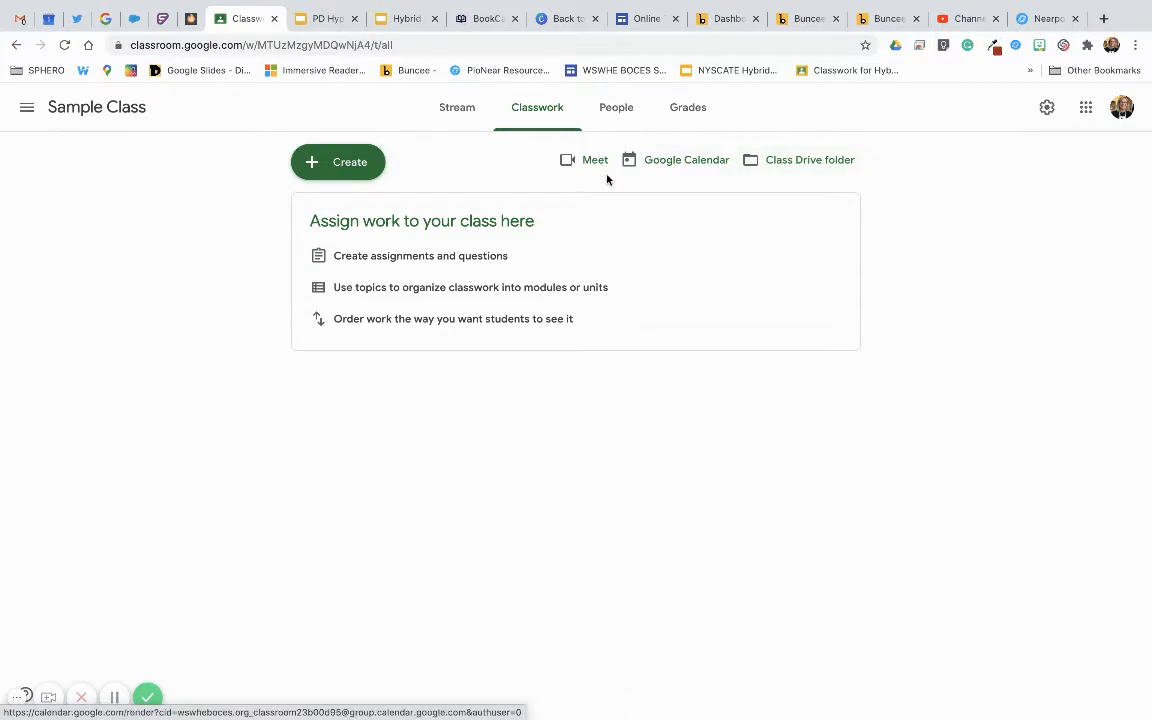
- Start a classwork assignment titled "Sample Assignment" with the instructions "Please complete"
{"action": "left_click", "coordinate": [342, 165]}
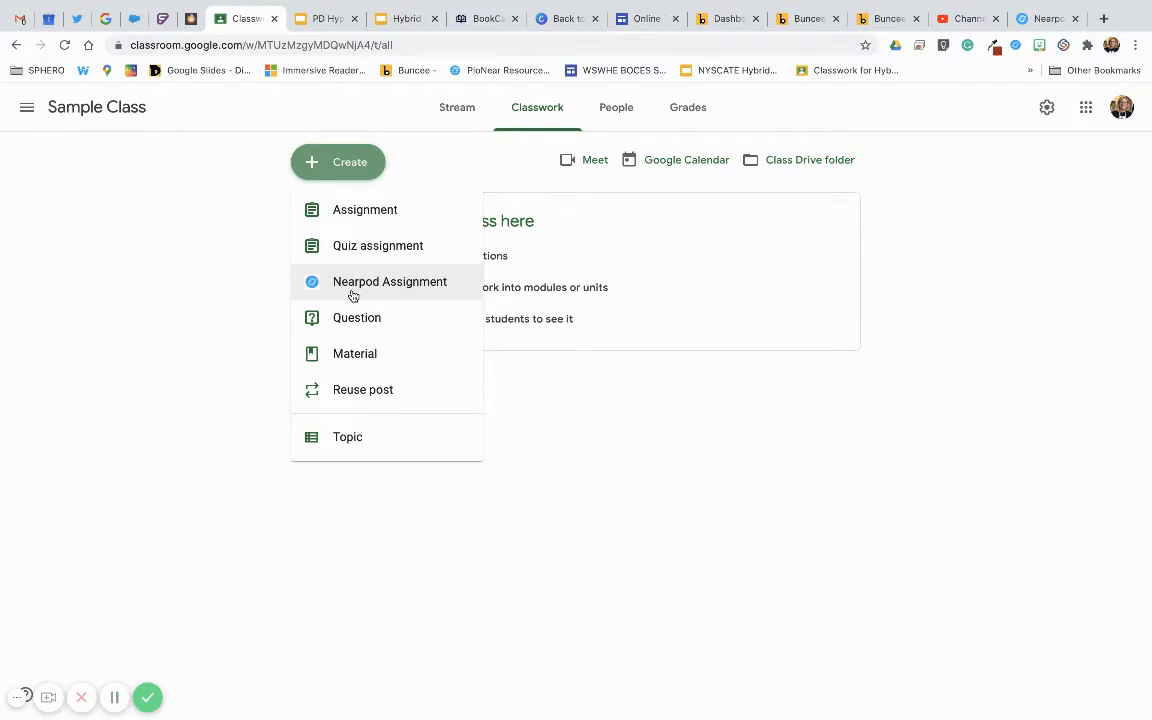
{"action": "left_click", "coordinate": [361, 219]}
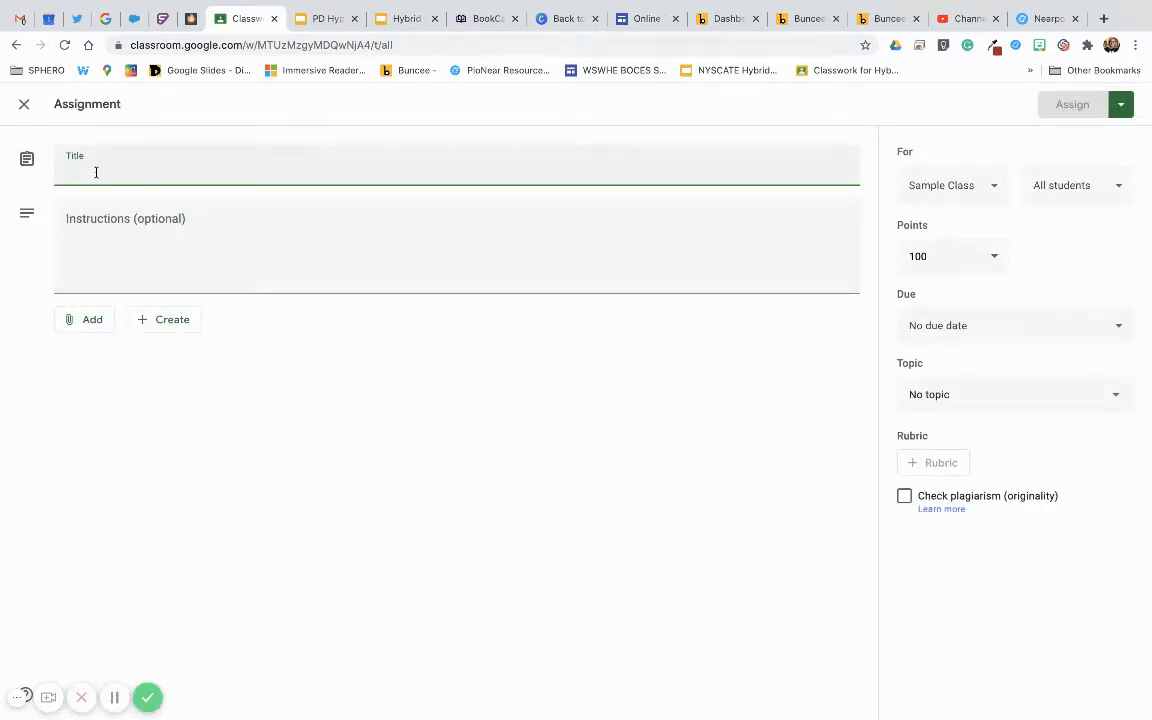
{"action": "type", "text": "Samp"}
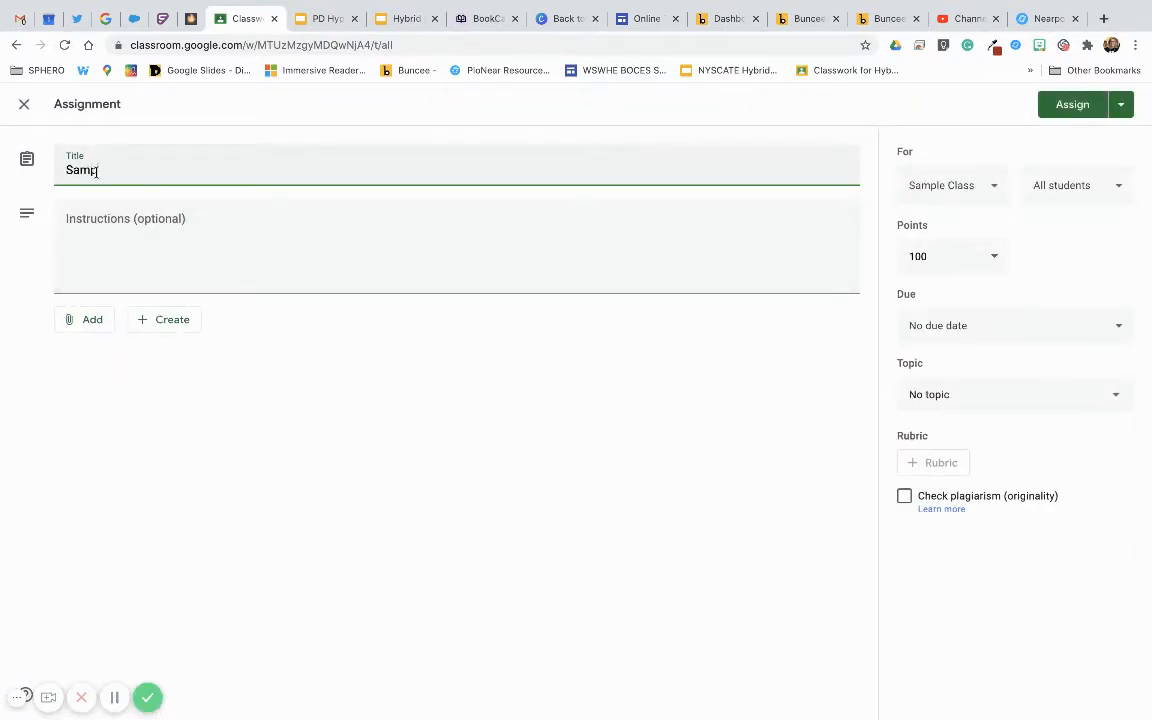
{"action": "type", "text": "le Assignment"}
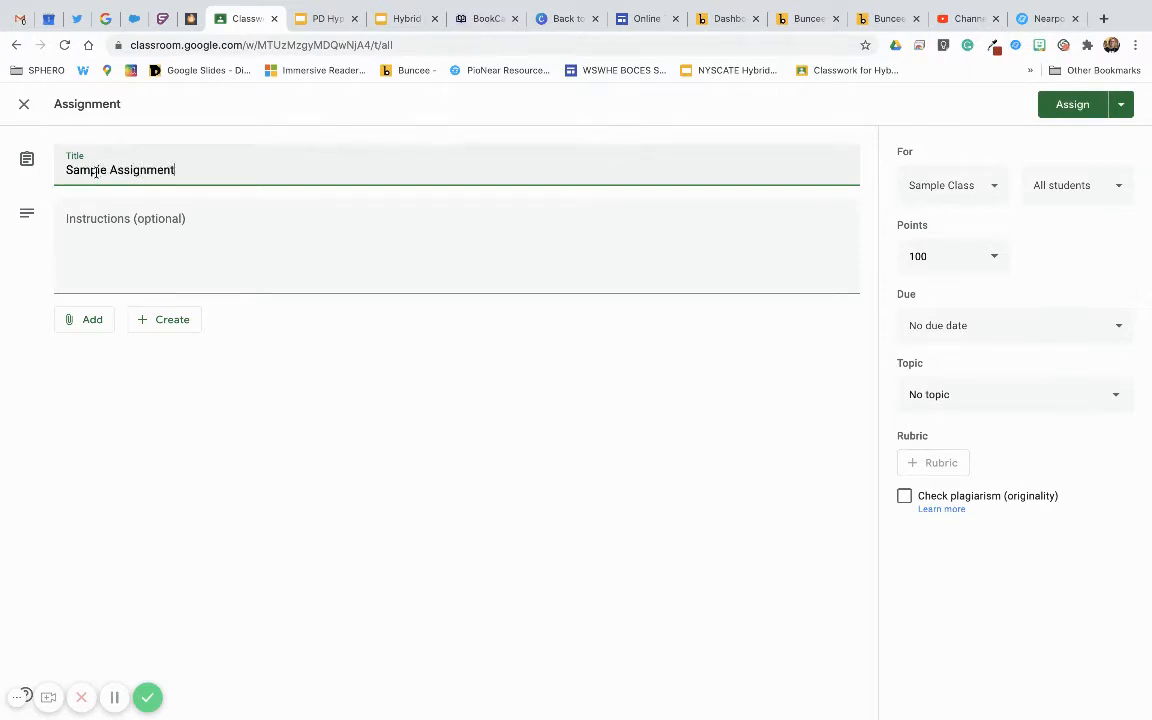
{"action": "left_click", "coordinate": [74, 241]}
{"action": "type", "text": "Pl"}
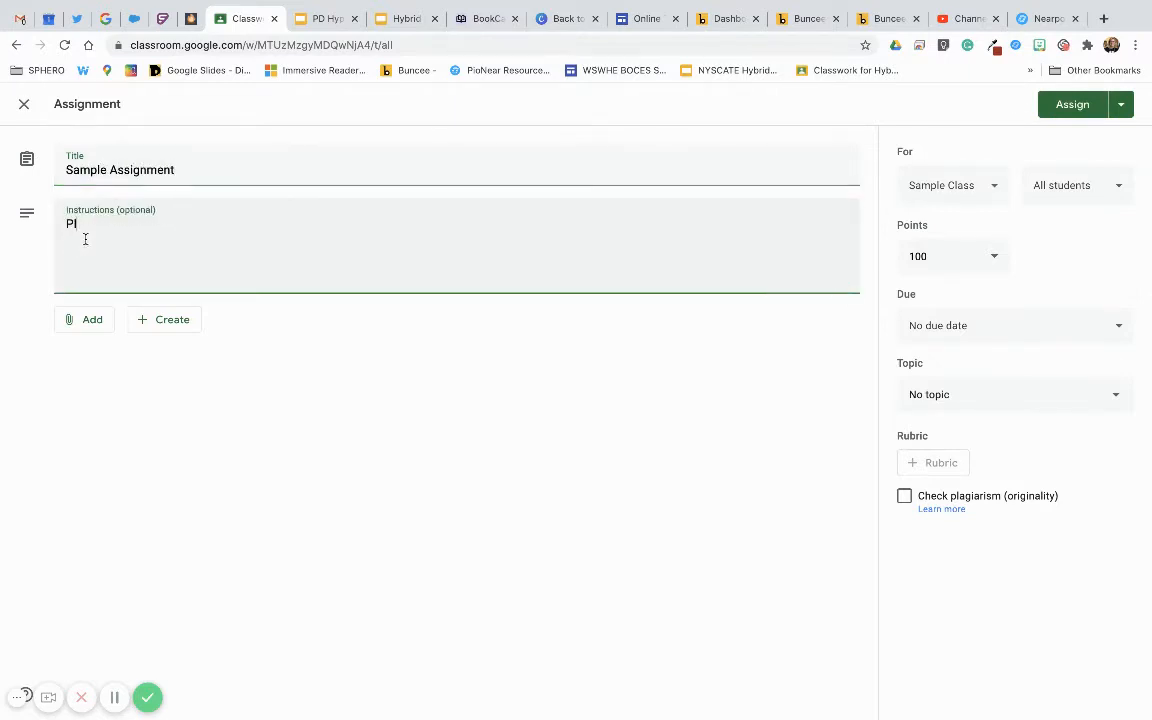
{"action": "type", "text": "ease complete"}
{"action": "left_click", "coordinate": [84, 324]}
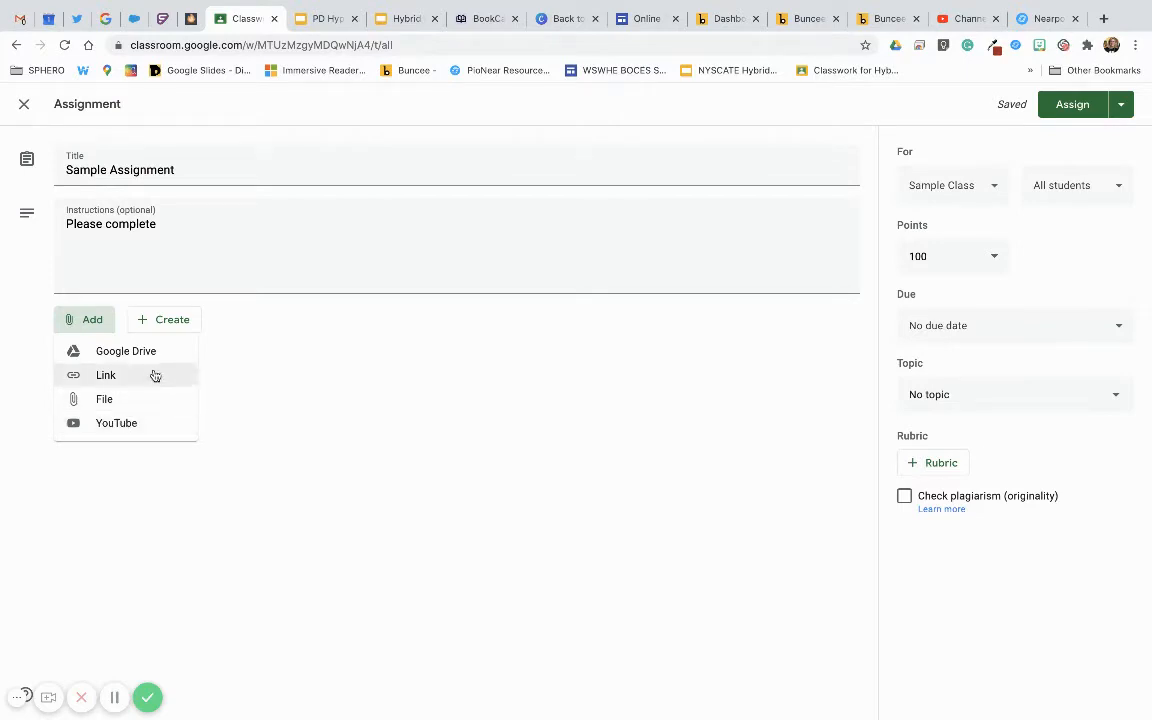
{"action": "left_click", "coordinate": [166, 327]}
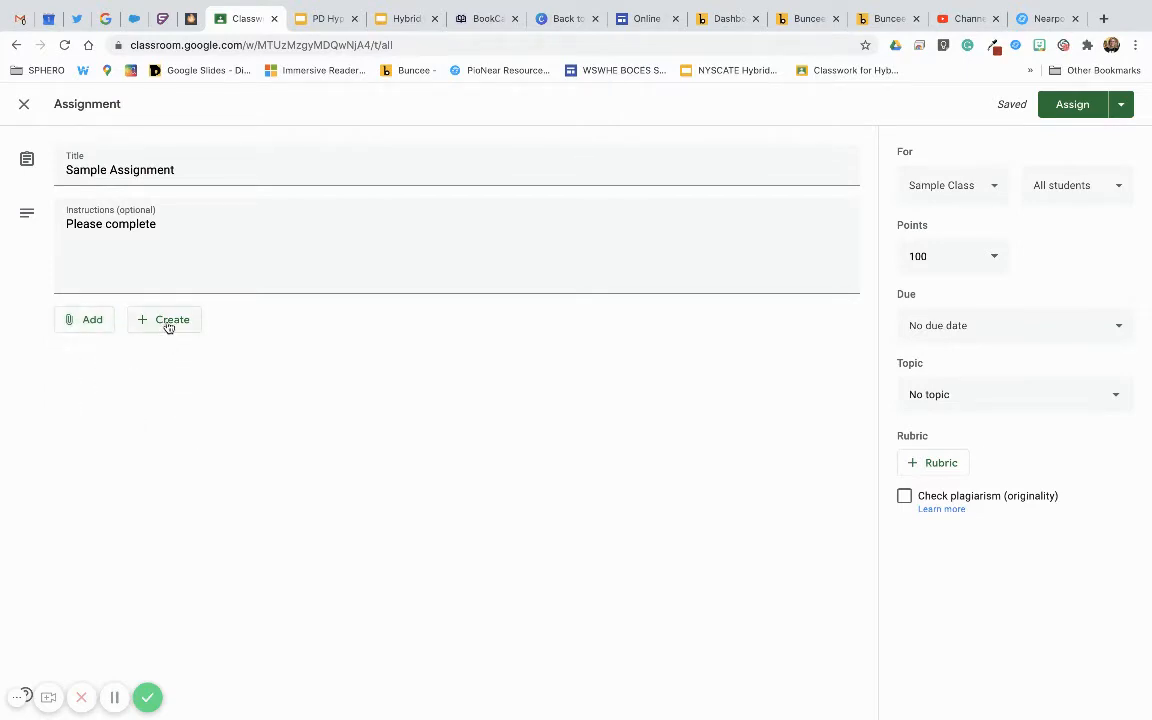
{"action": "left_click", "coordinate": [168, 327]}
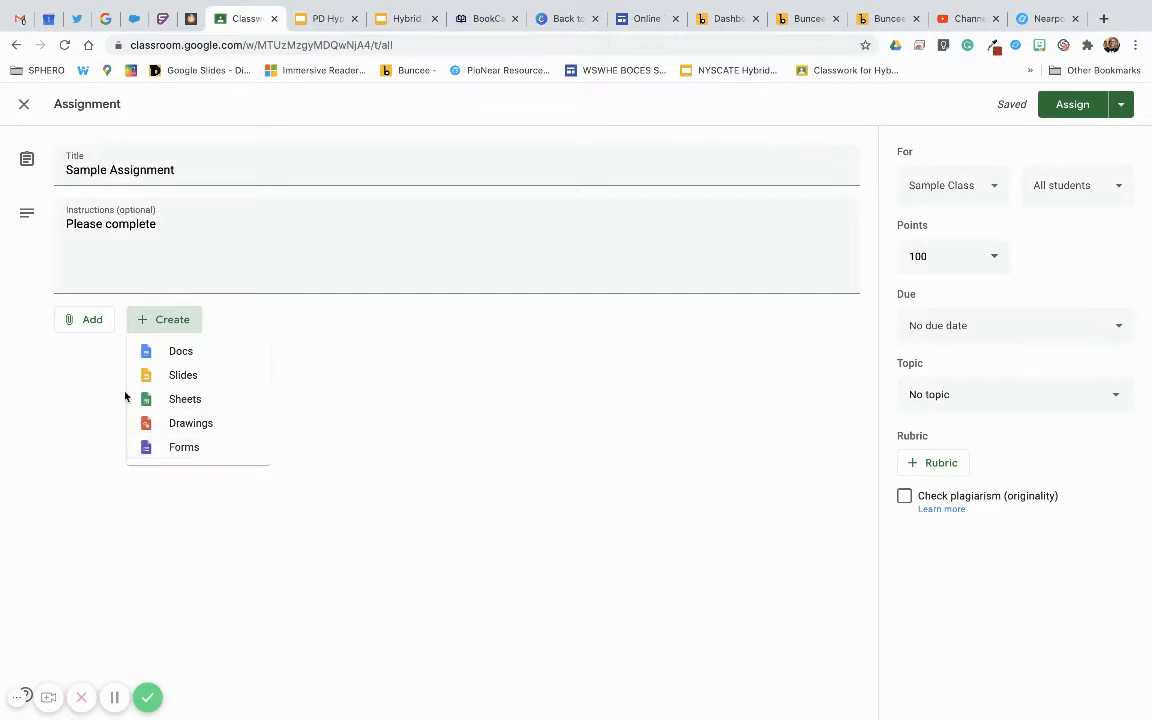
{"action": "left_click", "coordinate": [88, 325]}
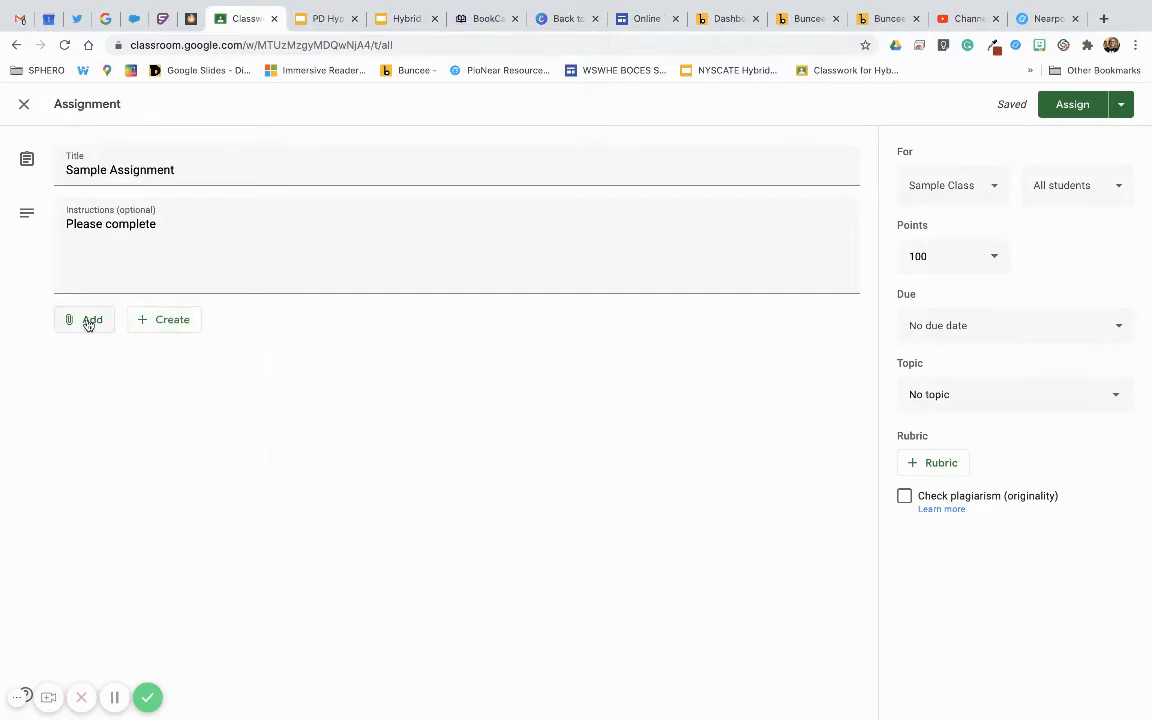
- Attach the "Hybrid Learning with Google Classroom" slides from Google Drive and set them to "Make a copy for each student"
{"action": "left_click", "coordinate": [88, 325]}
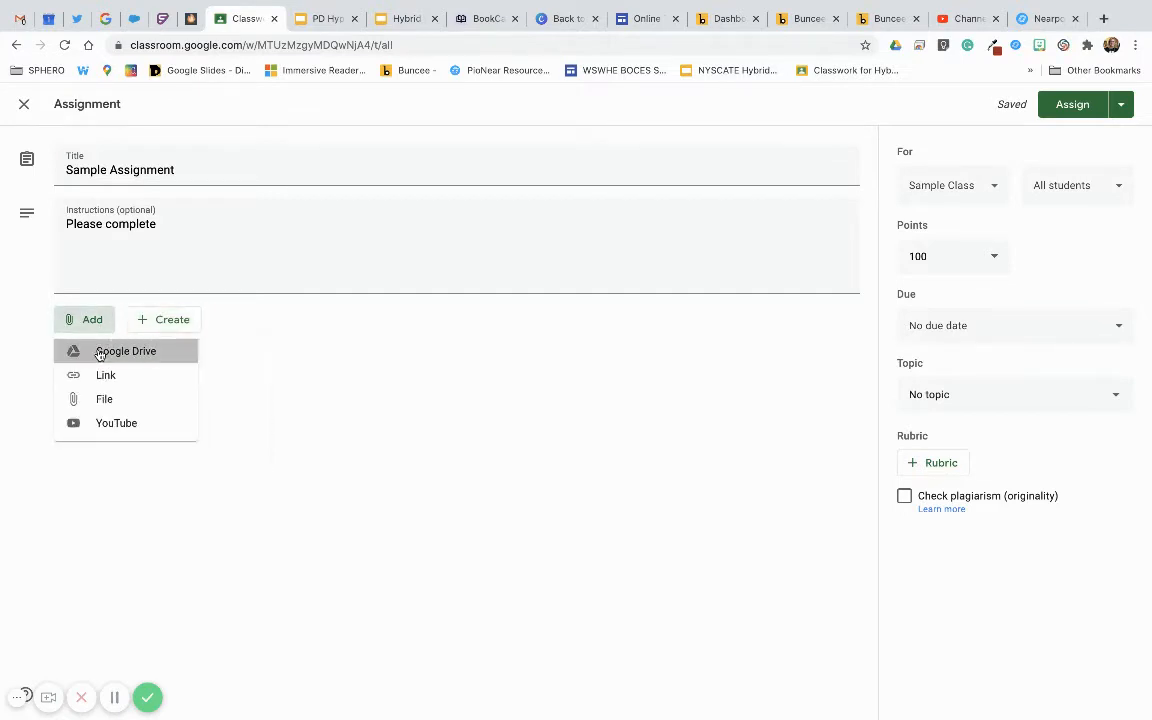
{"action": "left_click", "coordinate": [101, 352]}
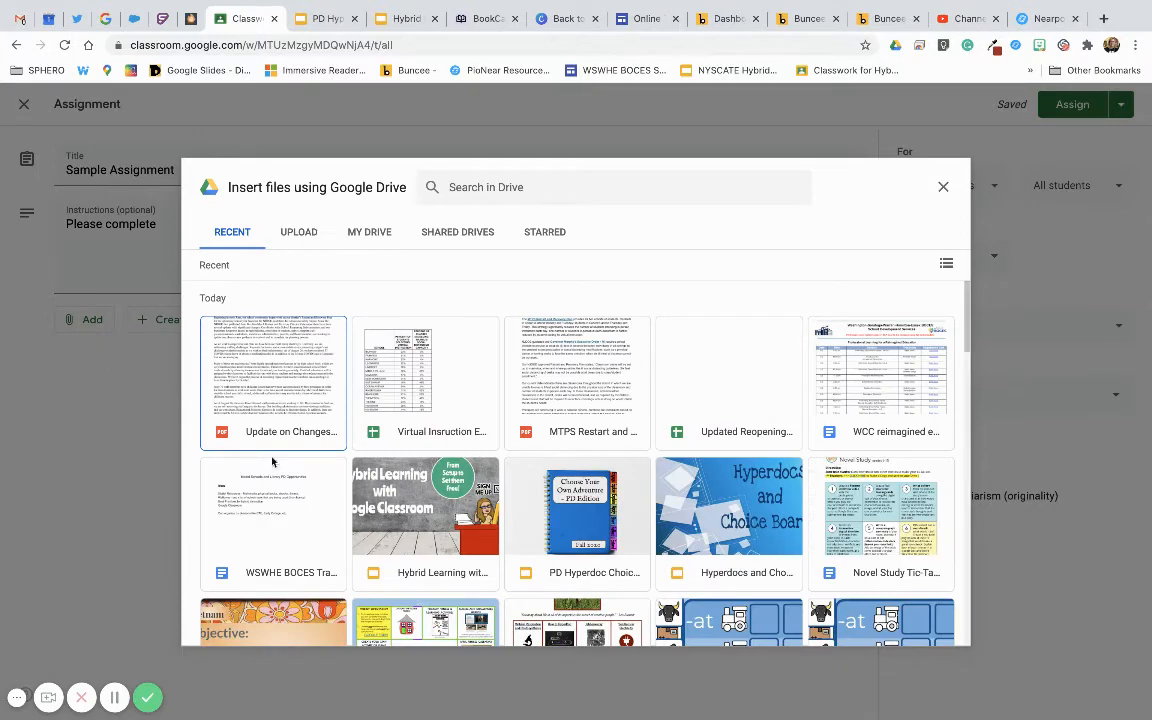
{"action": "scroll", "coordinate": [298, 473], "scroll_direction": "down", "scroll_amount": 2}
{"action": "left_click", "coordinate": [434, 477]}
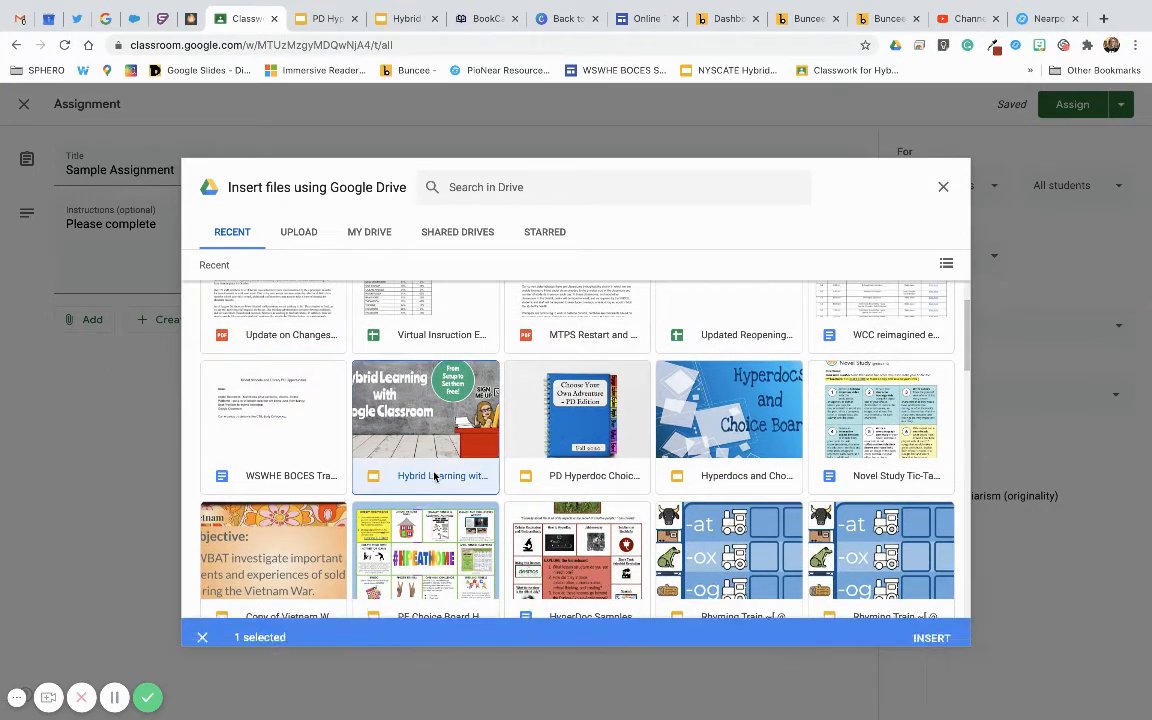
{"action": "left_click", "coordinate": [931, 627]}
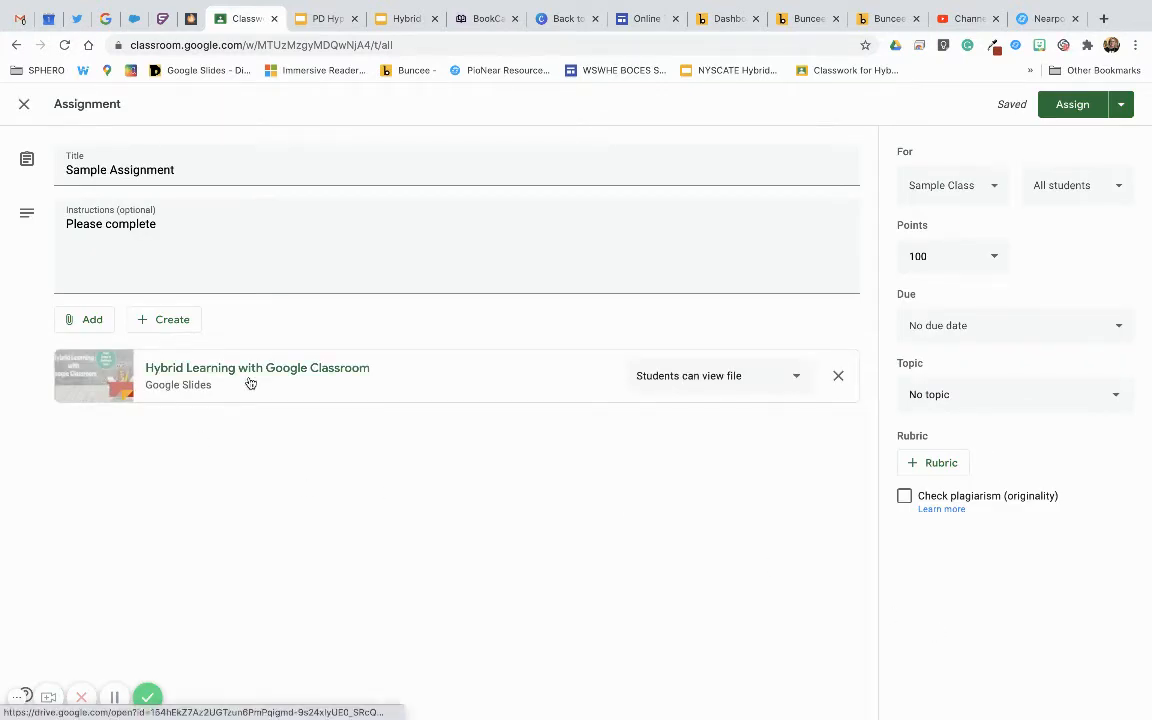
{"action": "left_click", "coordinate": [703, 380]}
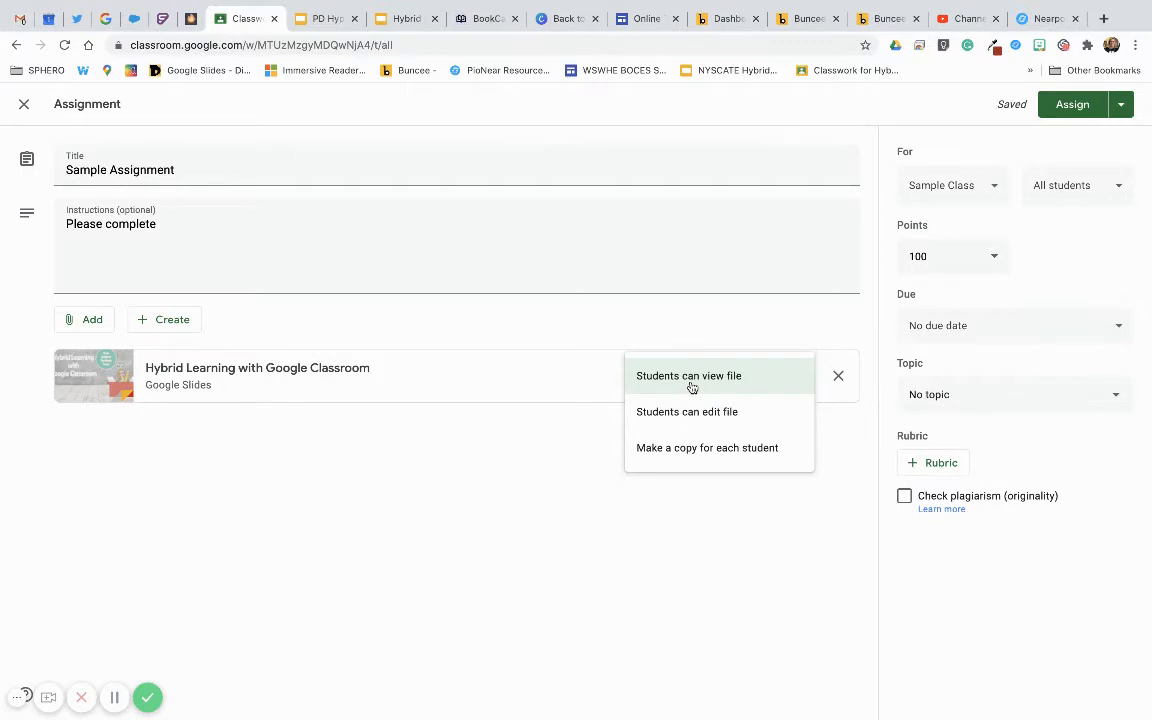
{"action": "left_click", "coordinate": [676, 459]}
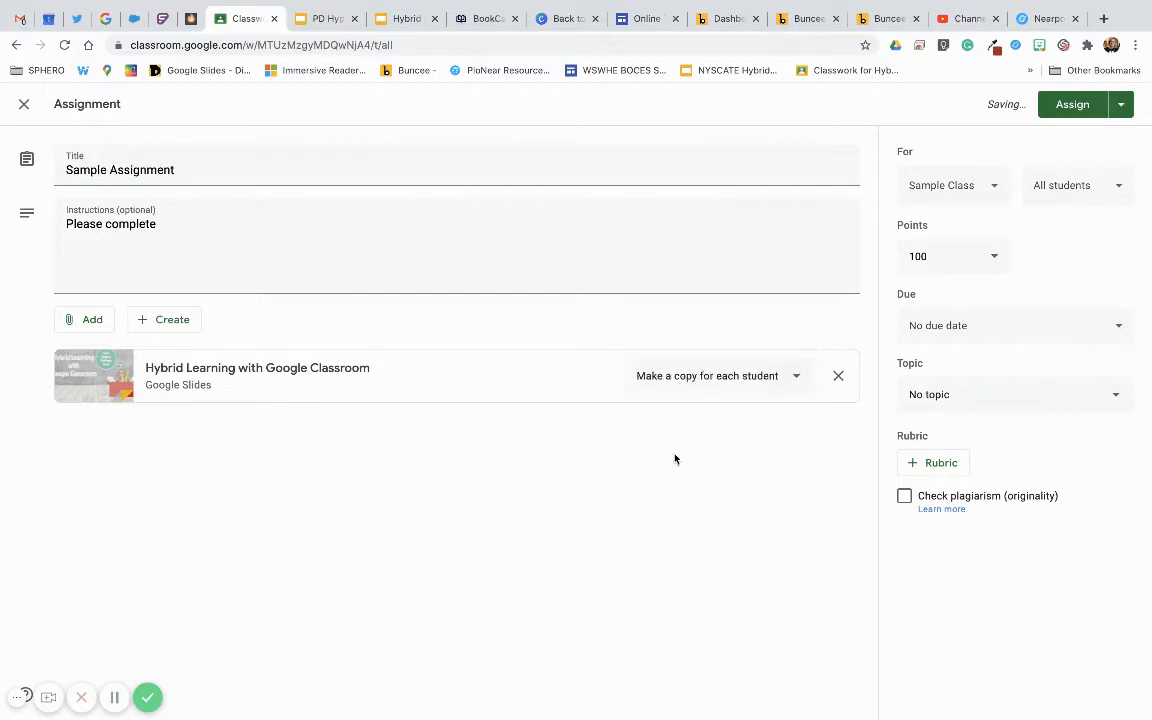
- Attach the link wonderopolis.org to the assignment
{"action": "left_click", "coordinate": [95, 322]}
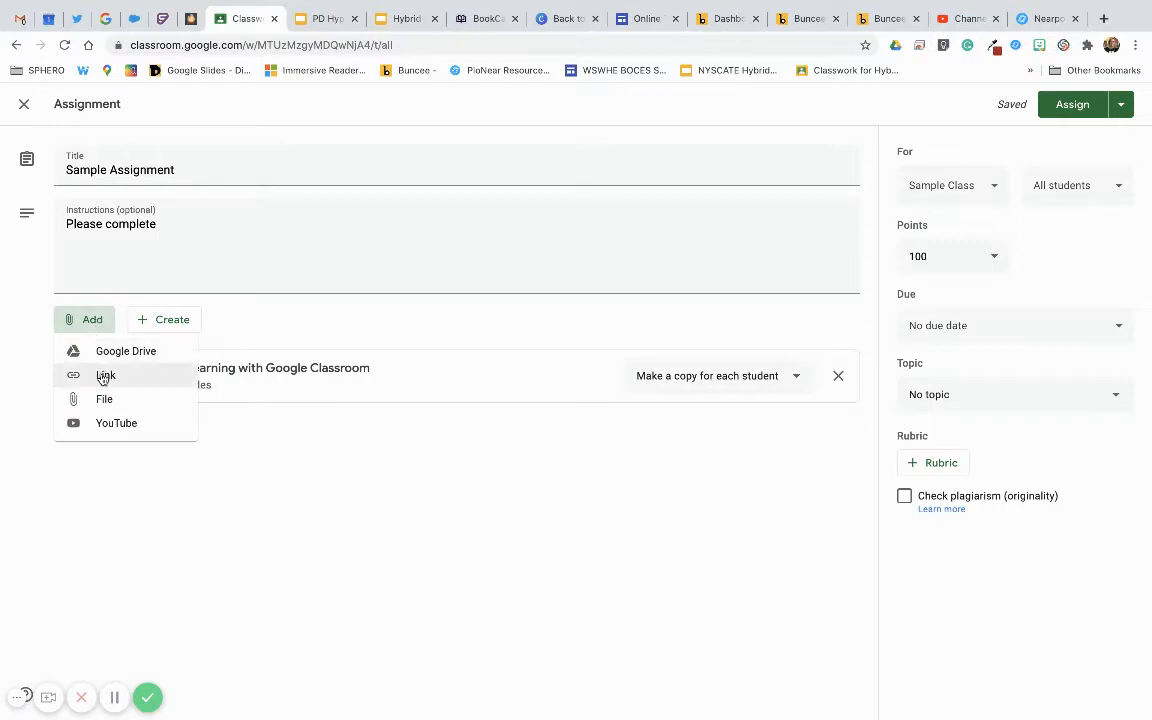
{"action": "left_click", "coordinate": [104, 376]}
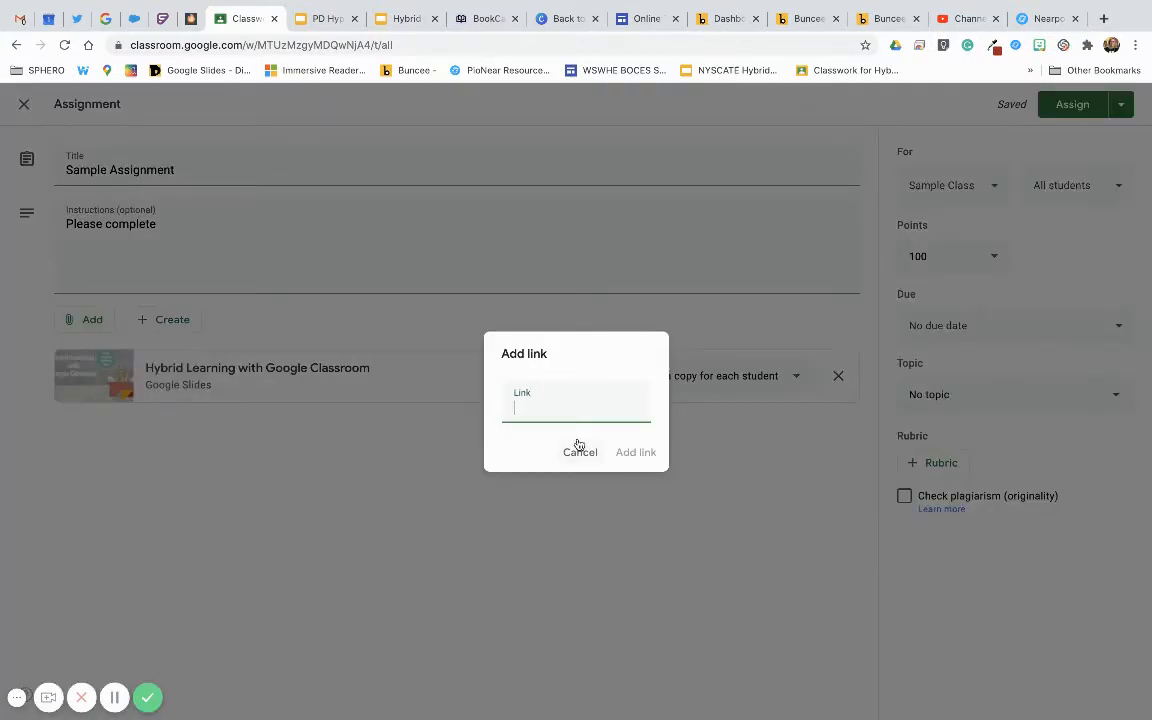
{"action": "type", "text": "wonderopolis.org"}
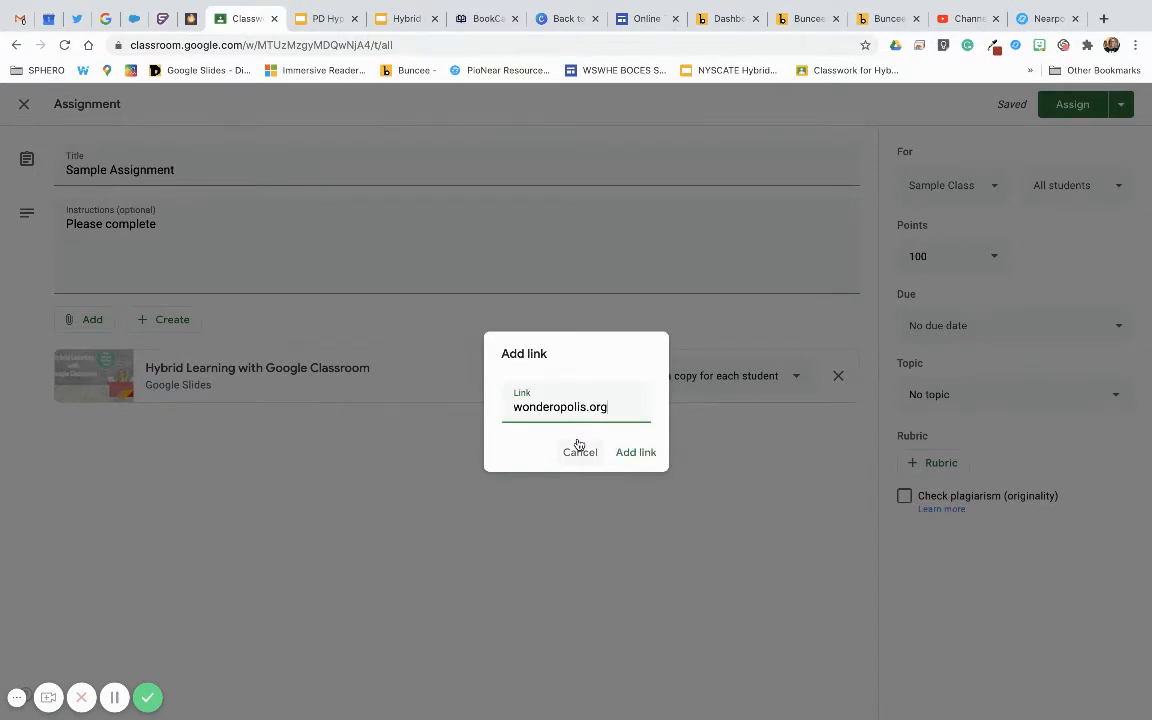
{"action": "left_click", "coordinate": [638, 456]}
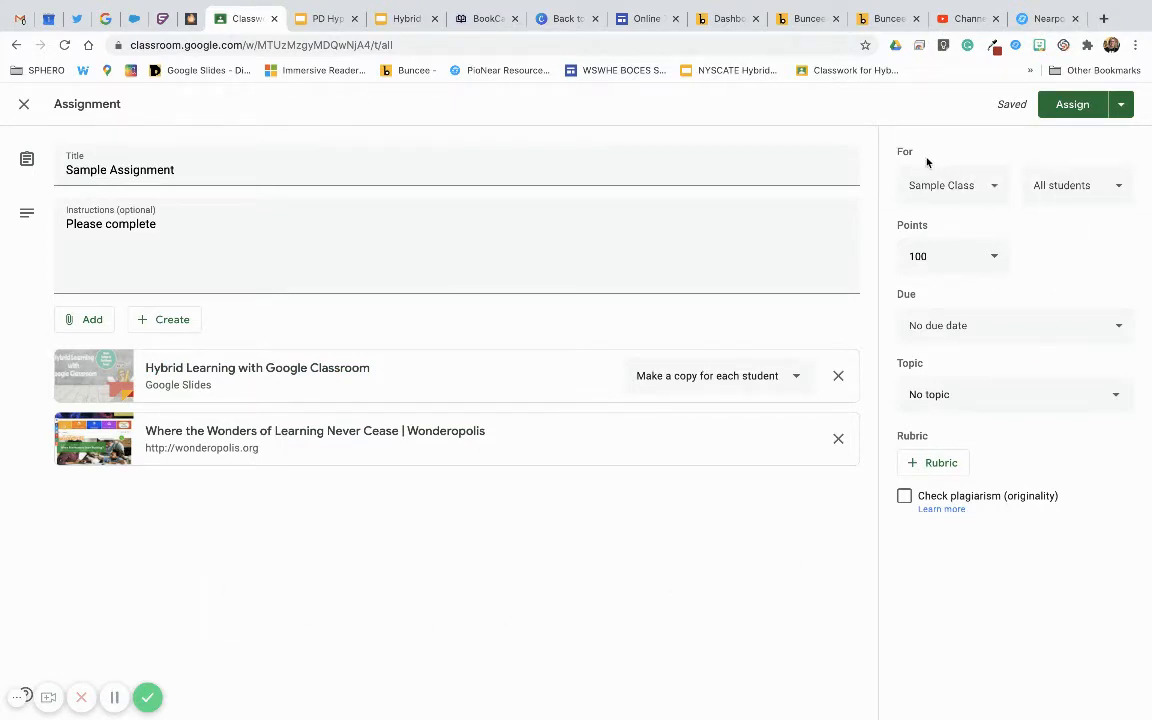
- Add all the other listed classes to the assignment's recipients alongside Sample Class
{"action": "left_click", "coordinate": [990, 190]}
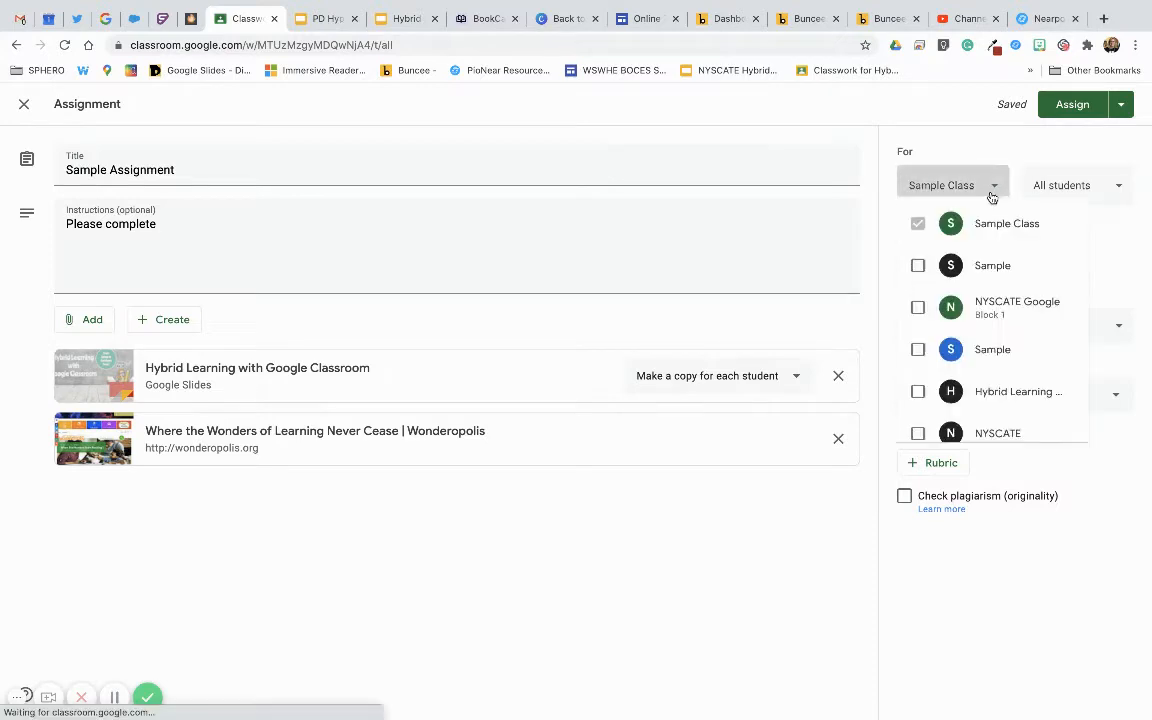
{"action": "left_click", "coordinate": [918, 274]}
{"action": "left_click", "coordinate": [918, 316]}
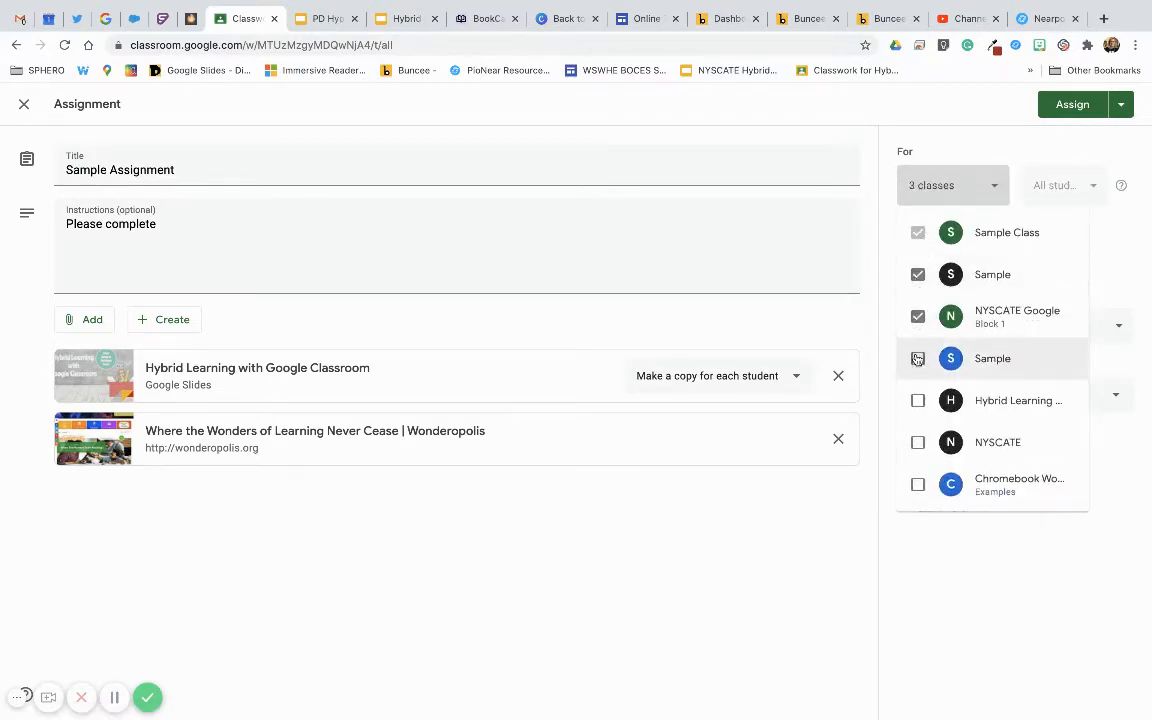
{"action": "left_click", "coordinate": [918, 358]}
{"action": "left_click", "coordinate": [918, 400]}
{"action": "left_click", "coordinate": [918, 442]}
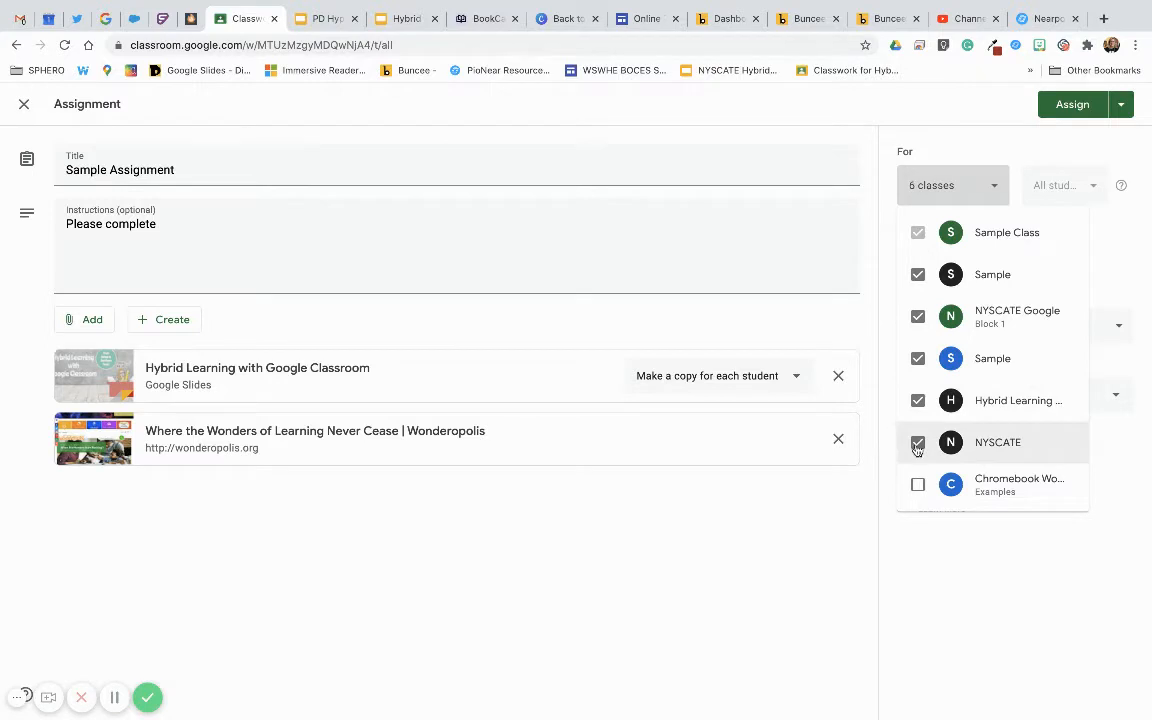
{"action": "left_click", "coordinate": [918, 484]}
- Remove the additional classes again so the assignment is only for Sample Class
{"action": "left_click", "coordinate": [918, 484]}
{"action": "left_click", "coordinate": [918, 442]}
{"action": "left_click", "coordinate": [918, 400]}
{"action": "left_click", "coordinate": [918, 358]}
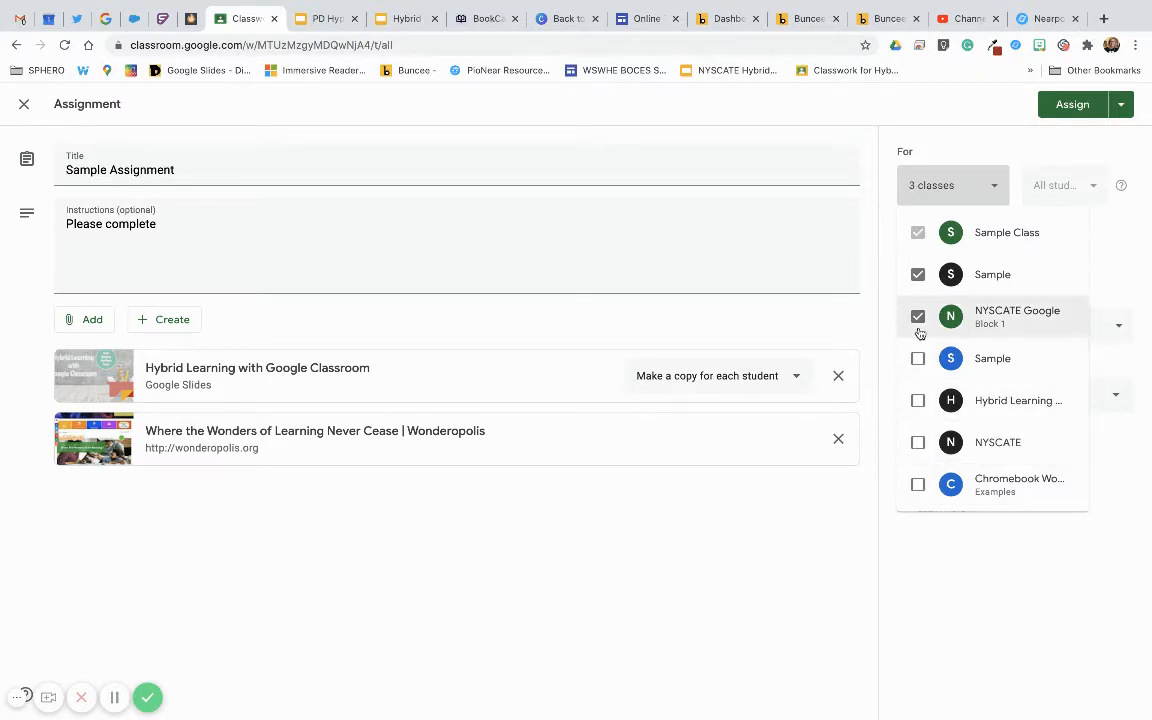
{"action": "left_click", "coordinate": [918, 316]}
{"action": "left_click", "coordinate": [918, 274]}
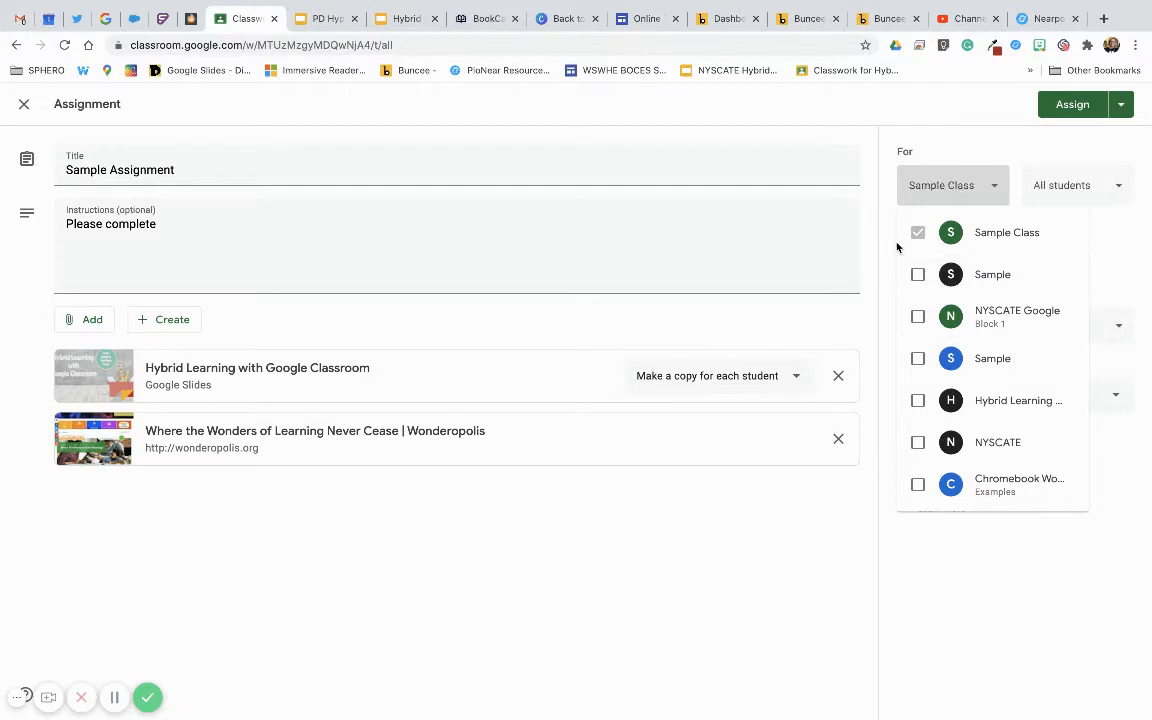
{"action": "left_click", "coordinate": [885, 251]}
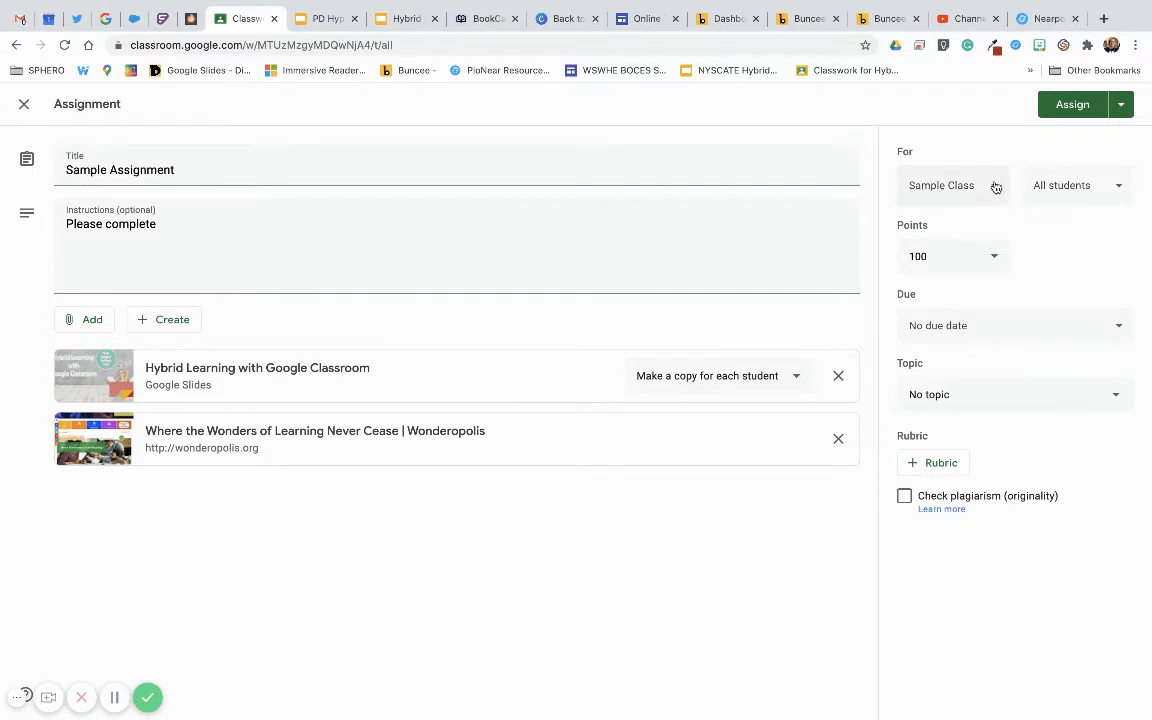
{"action": "left_click", "coordinate": [1100, 187]}
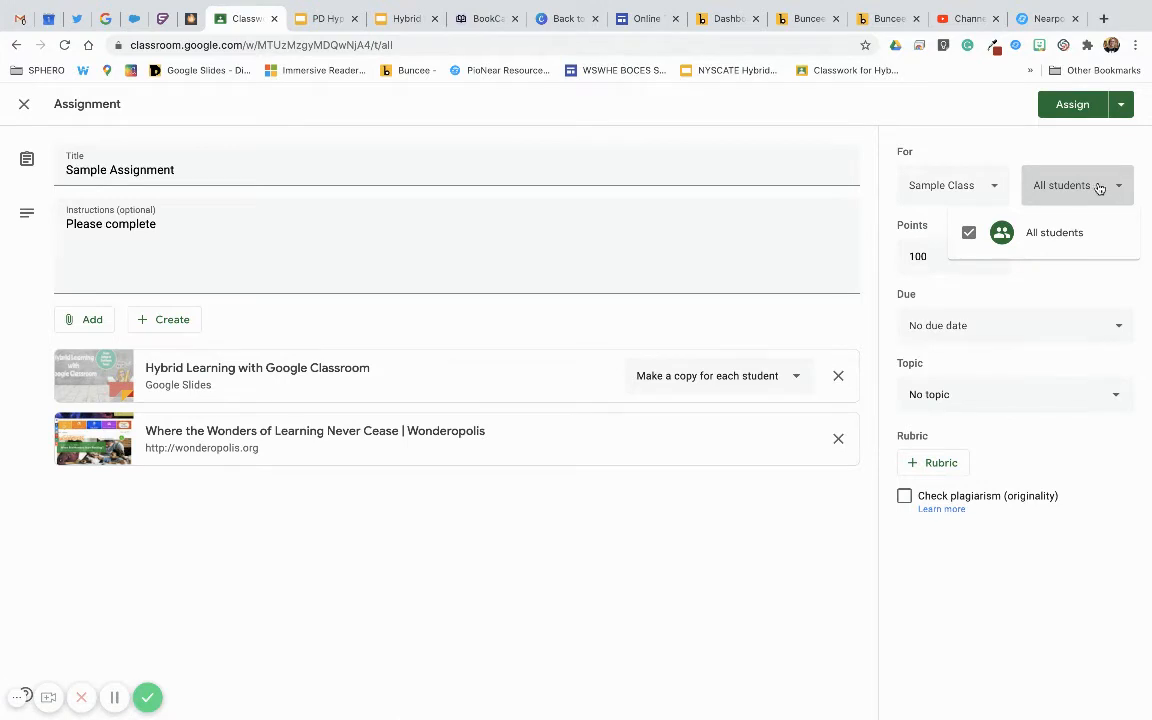
{"action": "left_click", "coordinate": [1056, 270]}
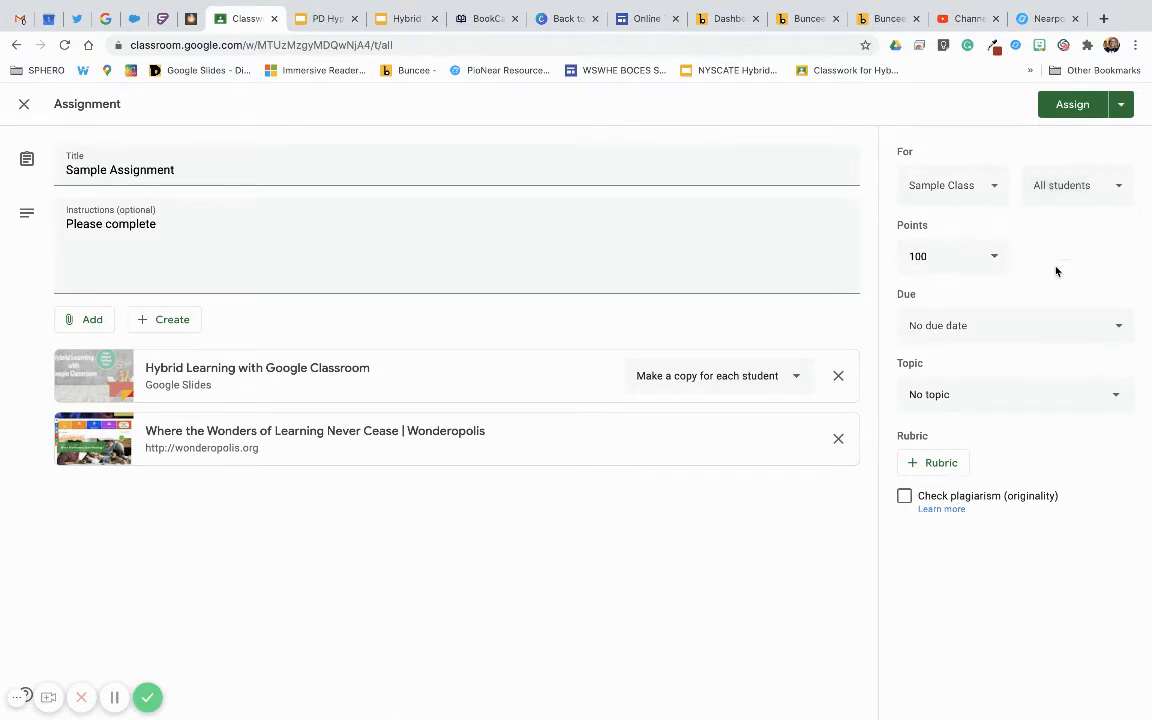
{"action": "left_click", "coordinate": [996, 258]}
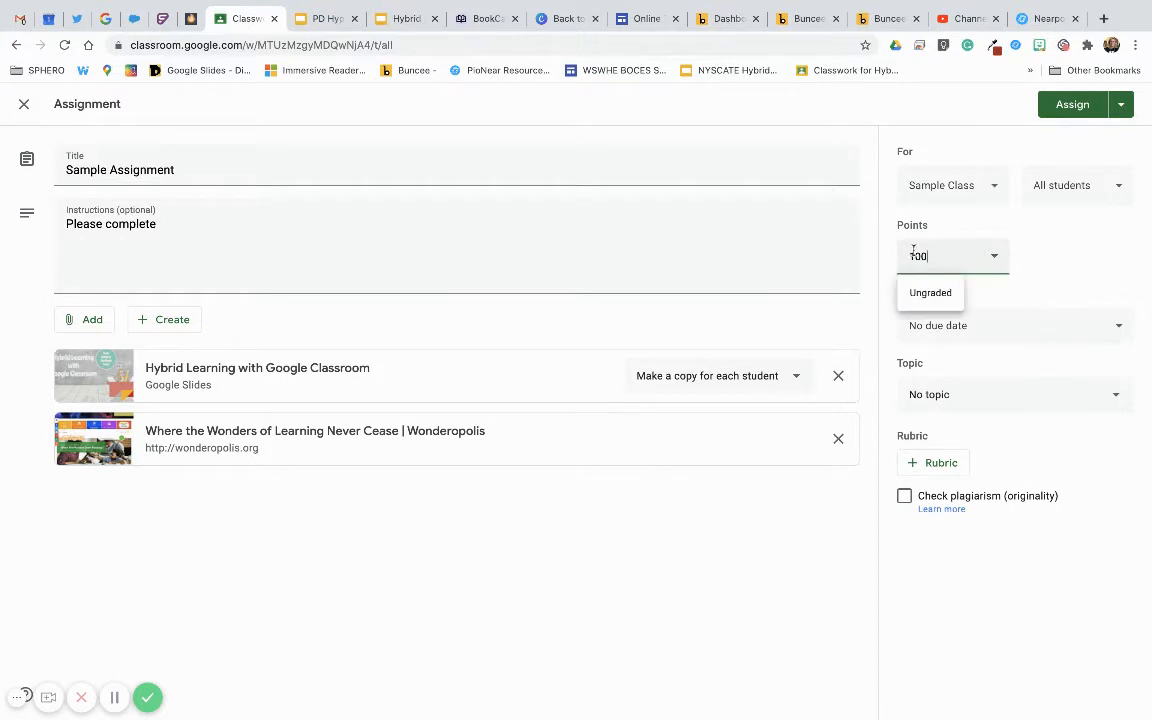
{"action": "left_click", "coordinate": [1063, 256]}
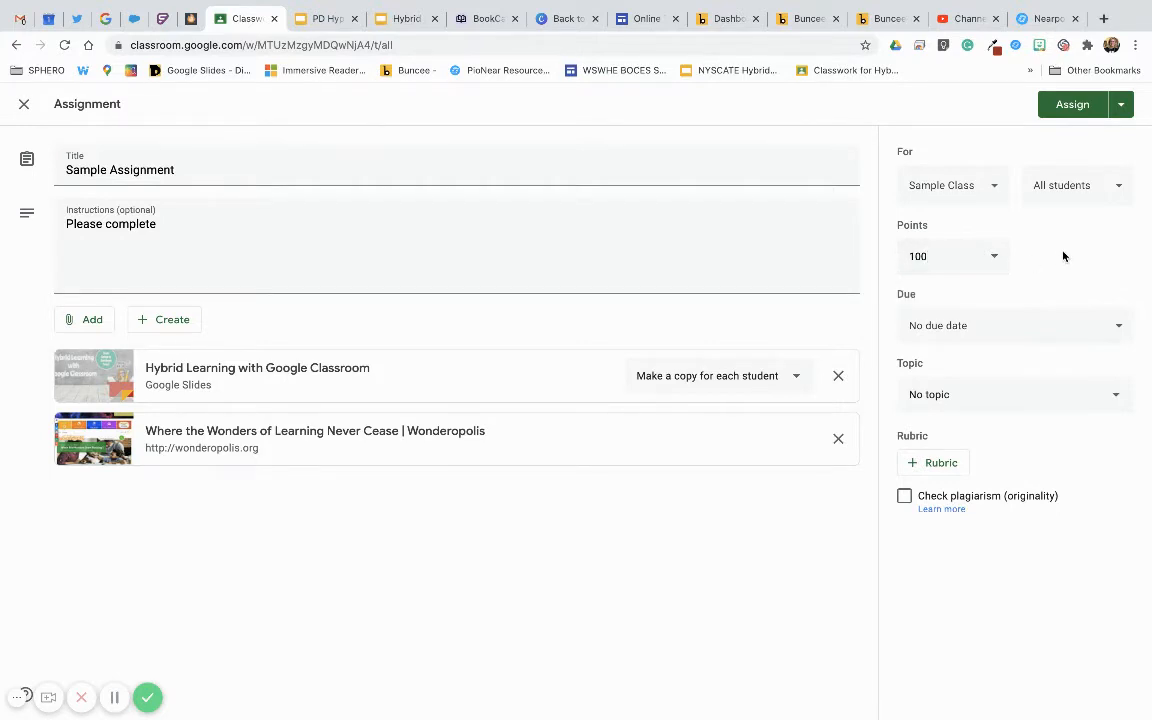
- Set the assignment's due date to Sep 30, 2020, without a due time
{"action": "left_click", "coordinate": [1117, 327]}
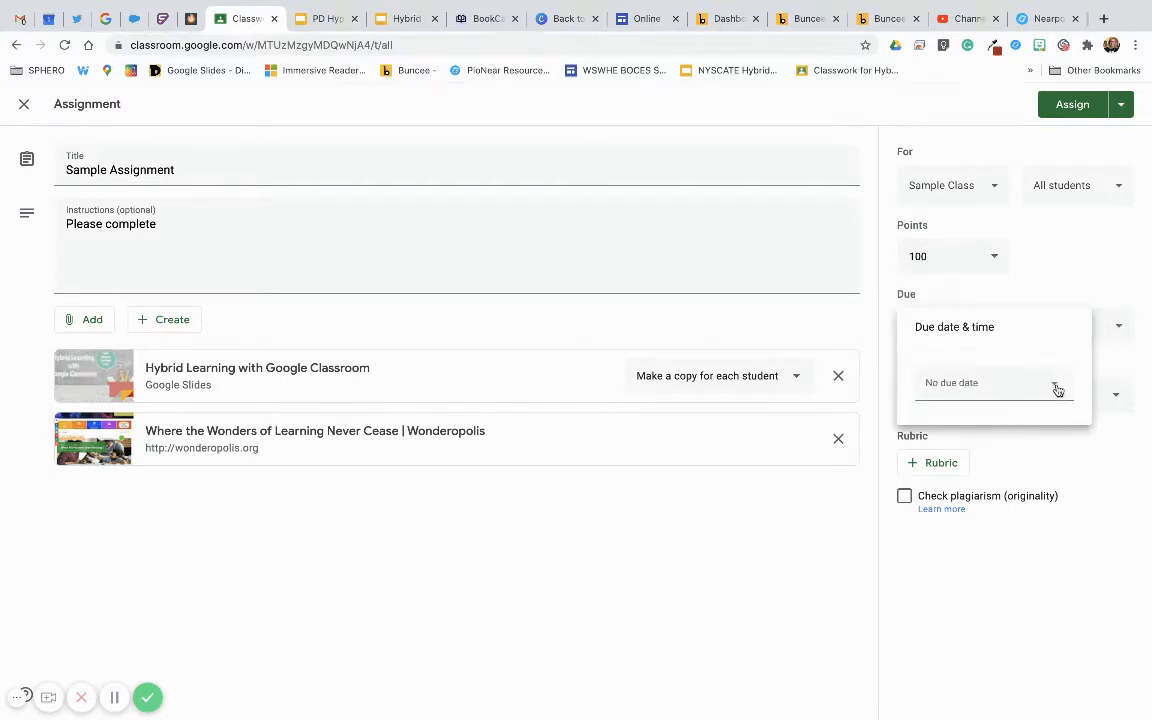
{"action": "left_click", "coordinate": [1055, 387]}
{"action": "left_click", "coordinate": [1001, 547]}
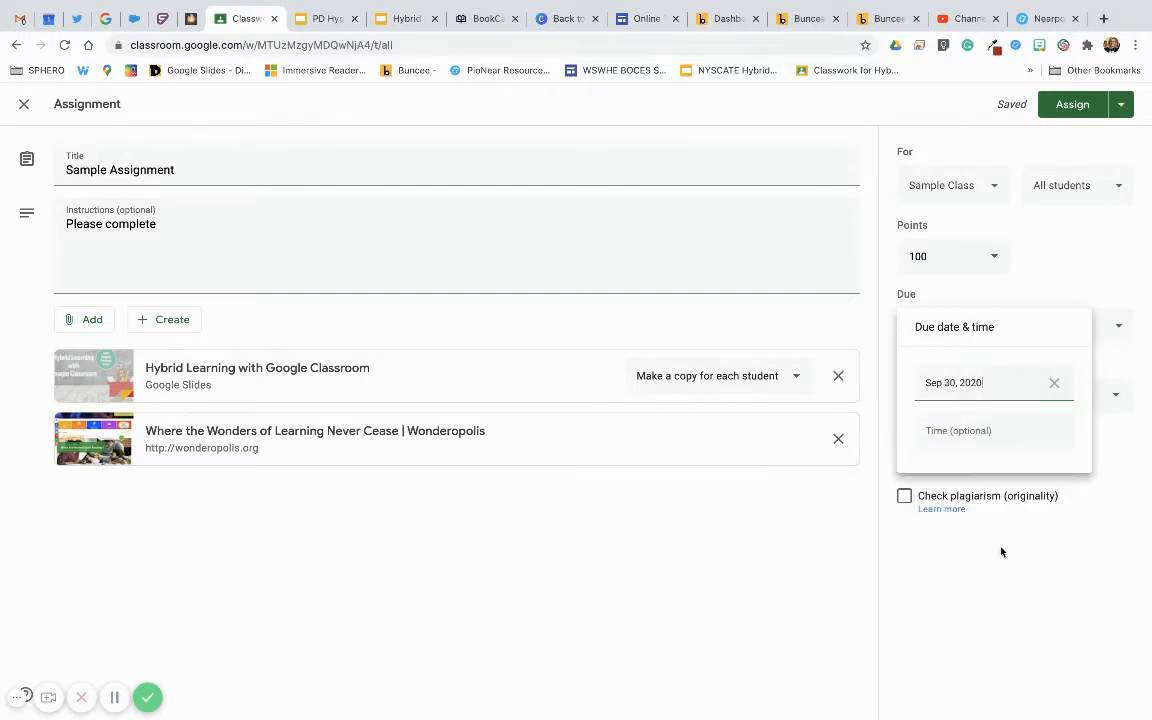
{"action": "left_click", "coordinate": [1083, 274]}
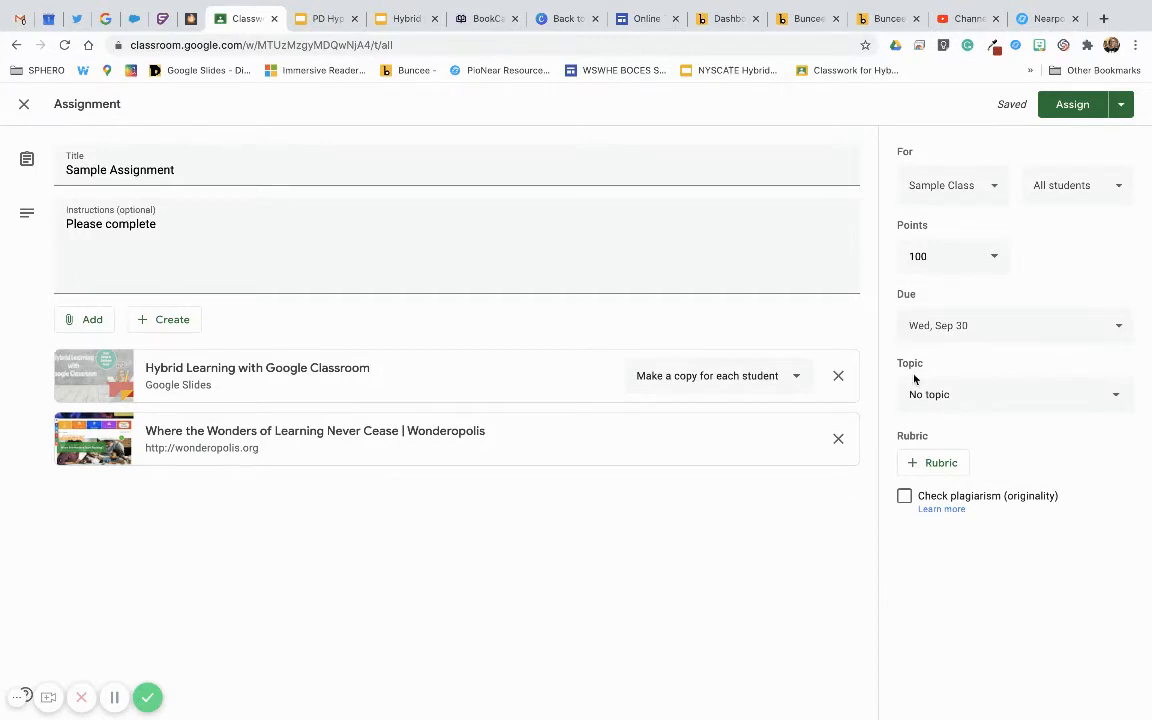
- Create a new topic named "Google Classroom" for the assignment
{"action": "left_click", "coordinate": [946, 399]}
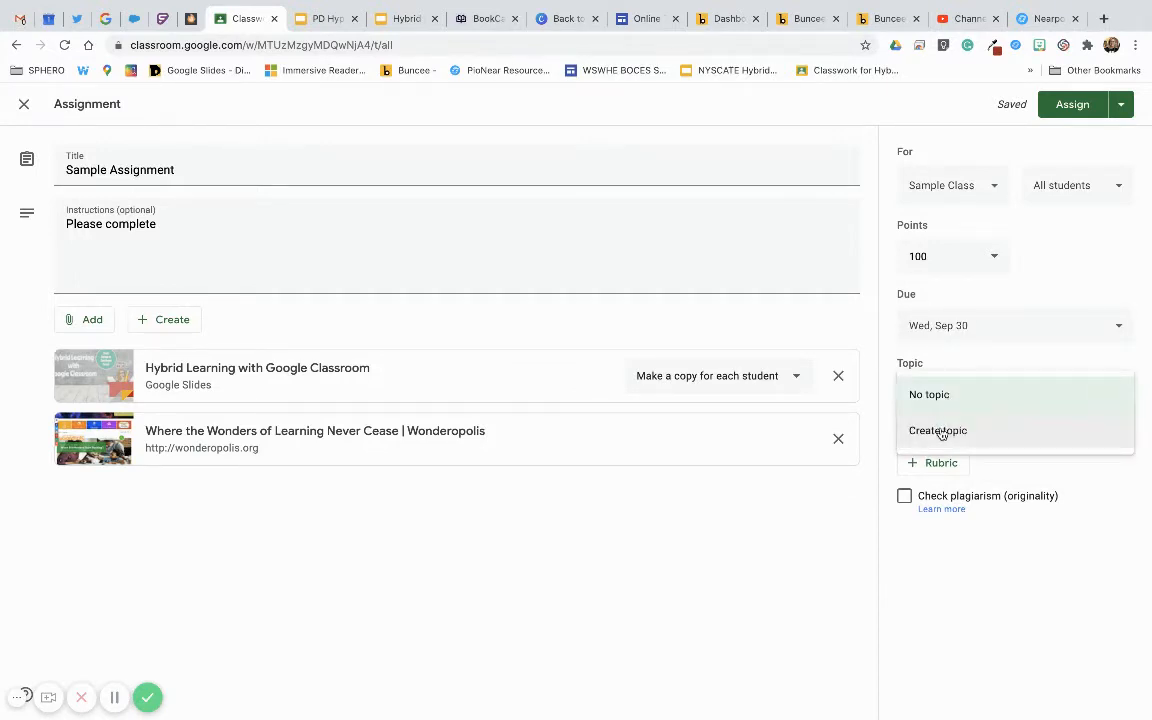
{"action": "left_click", "coordinate": [941, 431]}
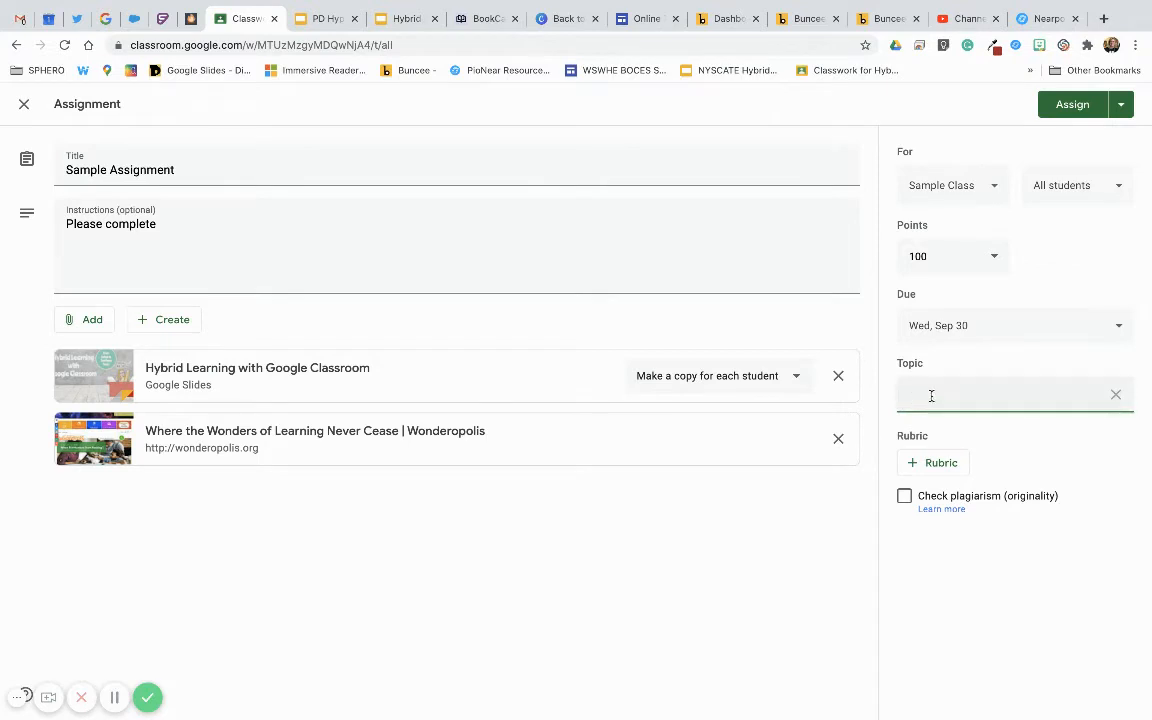
{"action": "type", "text": "le Classroom"}
{"action": "left_click", "coordinate": [1031, 434]}
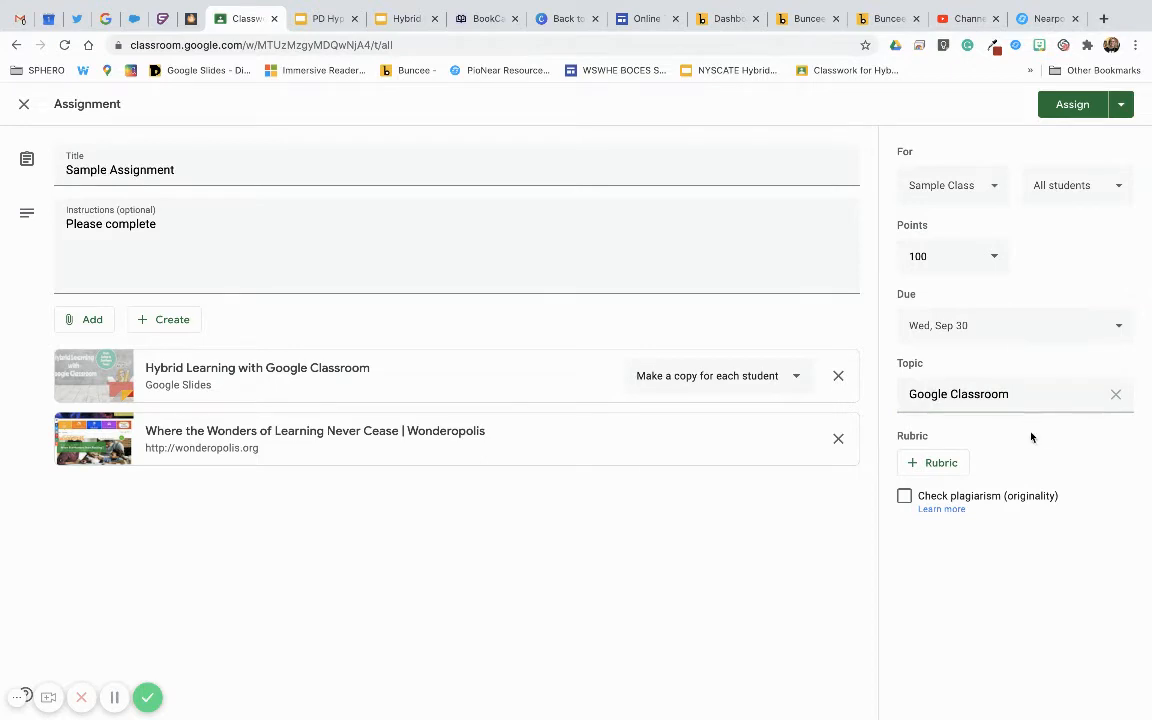
{"action": "left_click", "coordinate": [917, 465]}
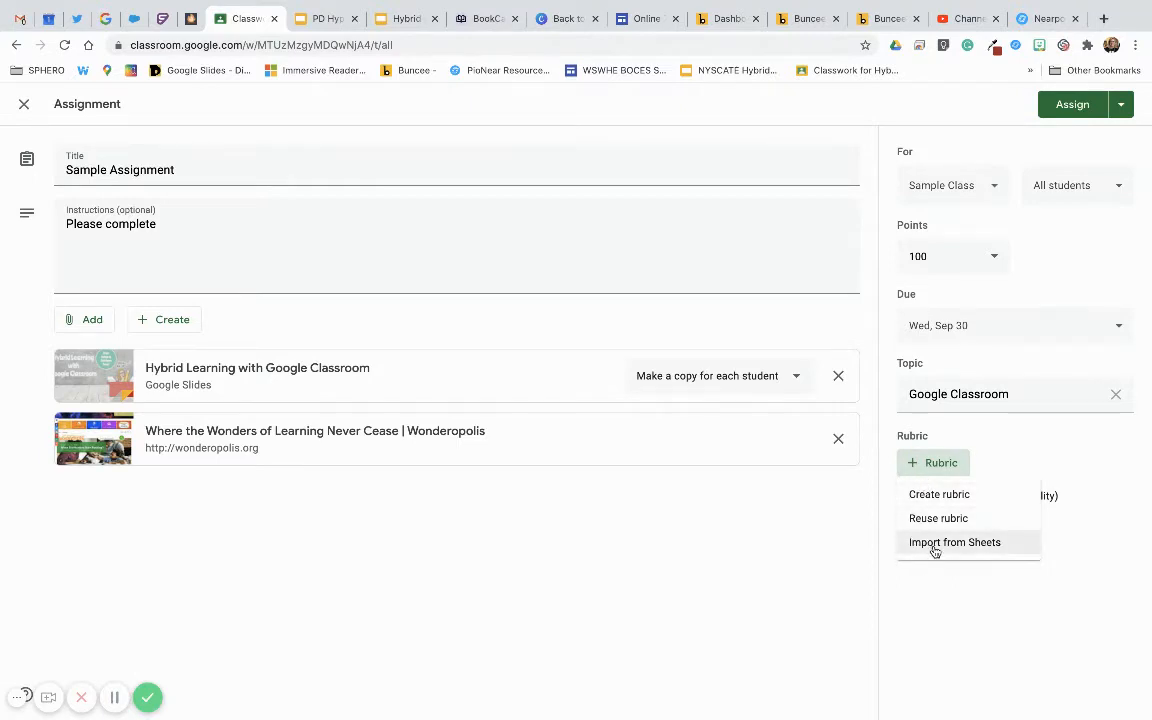
{"action": "left_click", "coordinate": [930, 585]}
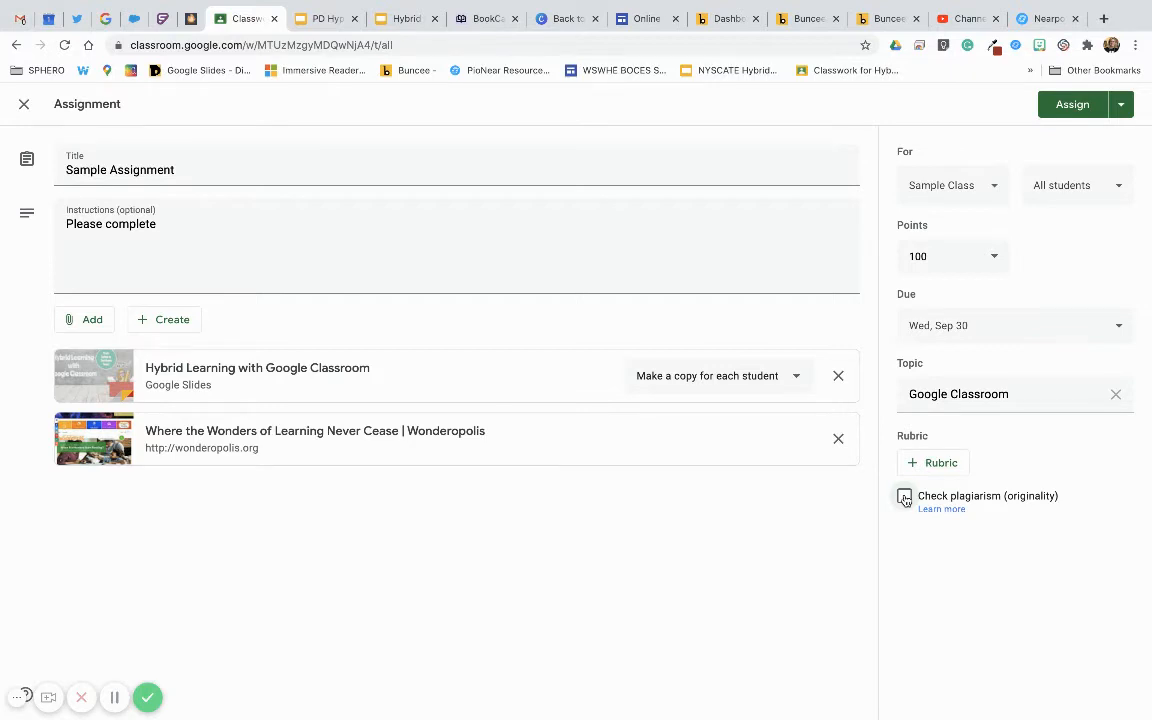
{"action": "left_click", "coordinate": [1124, 106]}
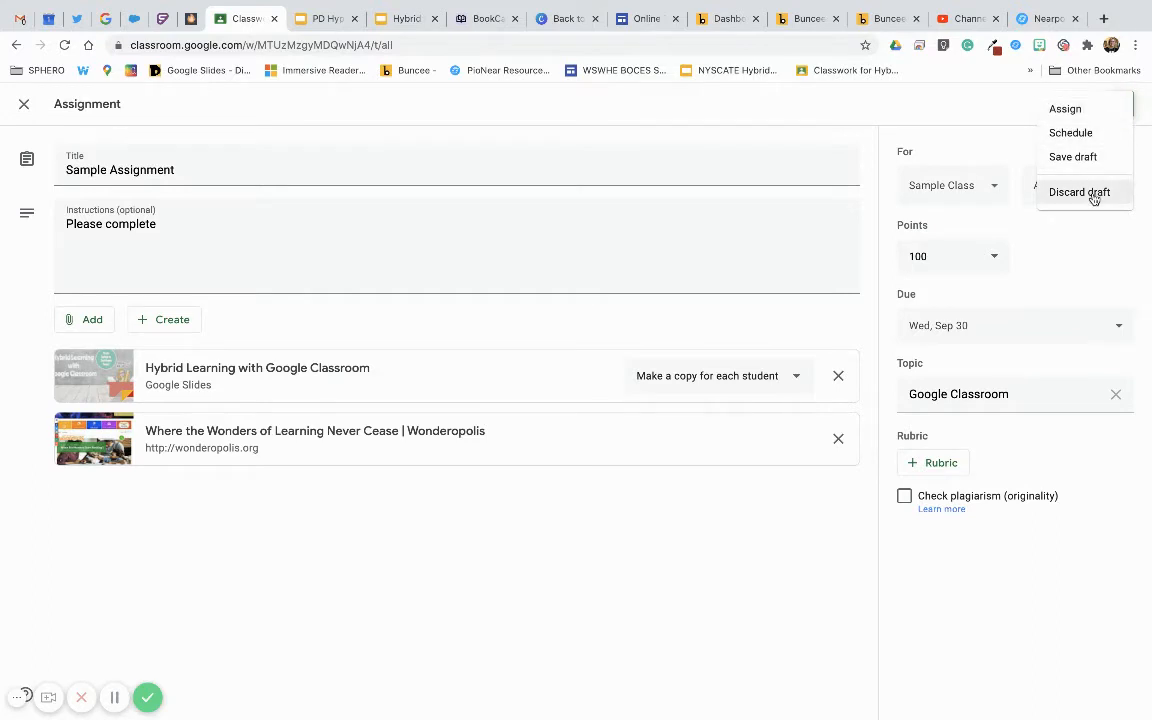
{"action": "left_click", "coordinate": [1080, 133]}
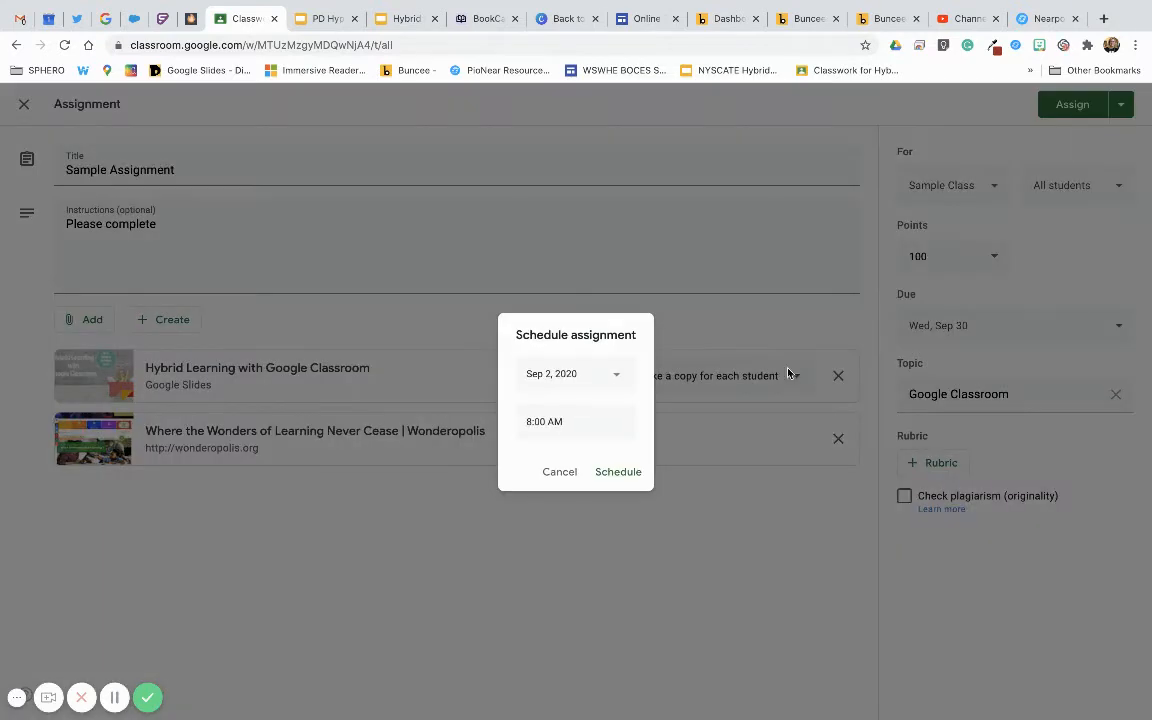
{"action": "left_click", "coordinate": [616, 378]}
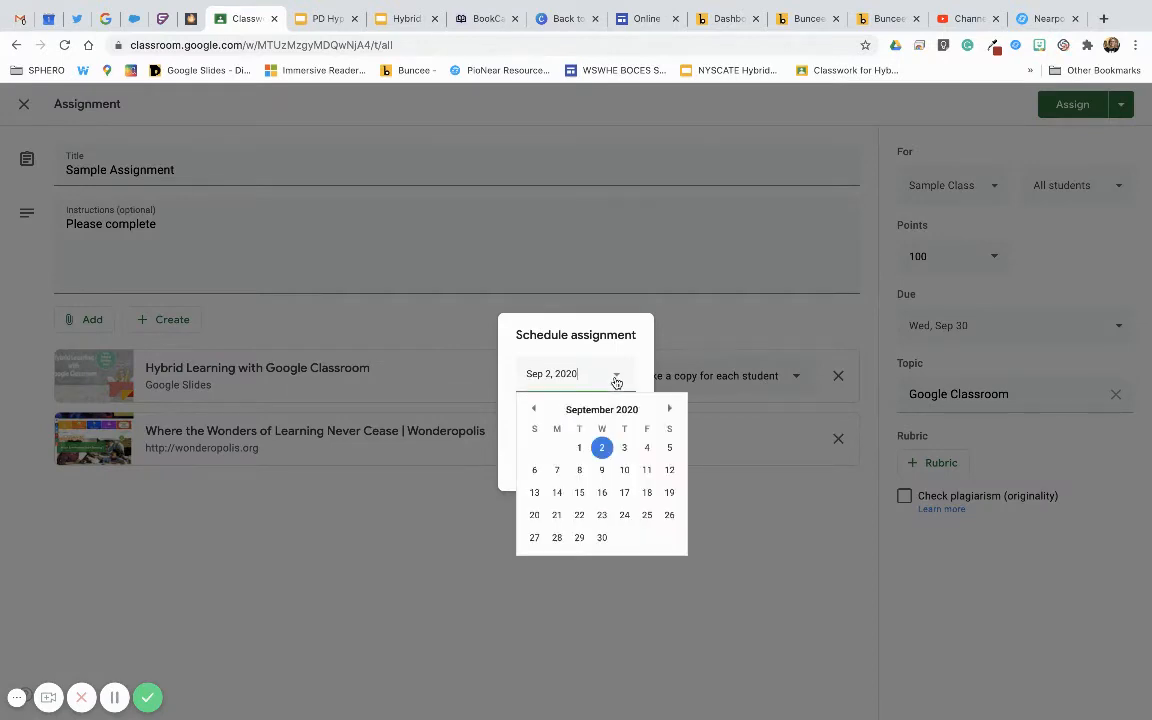
{"action": "left_click", "coordinate": [506, 452]}
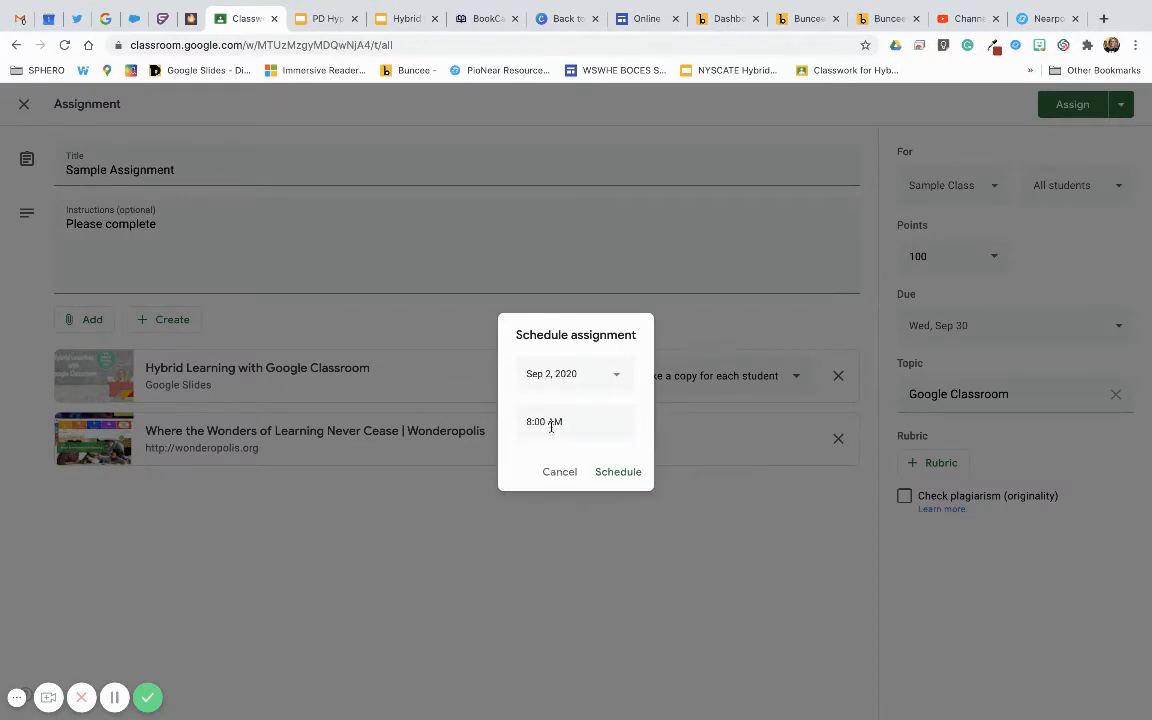
{"action": "left_click", "coordinate": [575, 475]}
- Assign the completed Sample Assignment to the class immediately
{"action": "left_click", "coordinate": [1120, 104]}
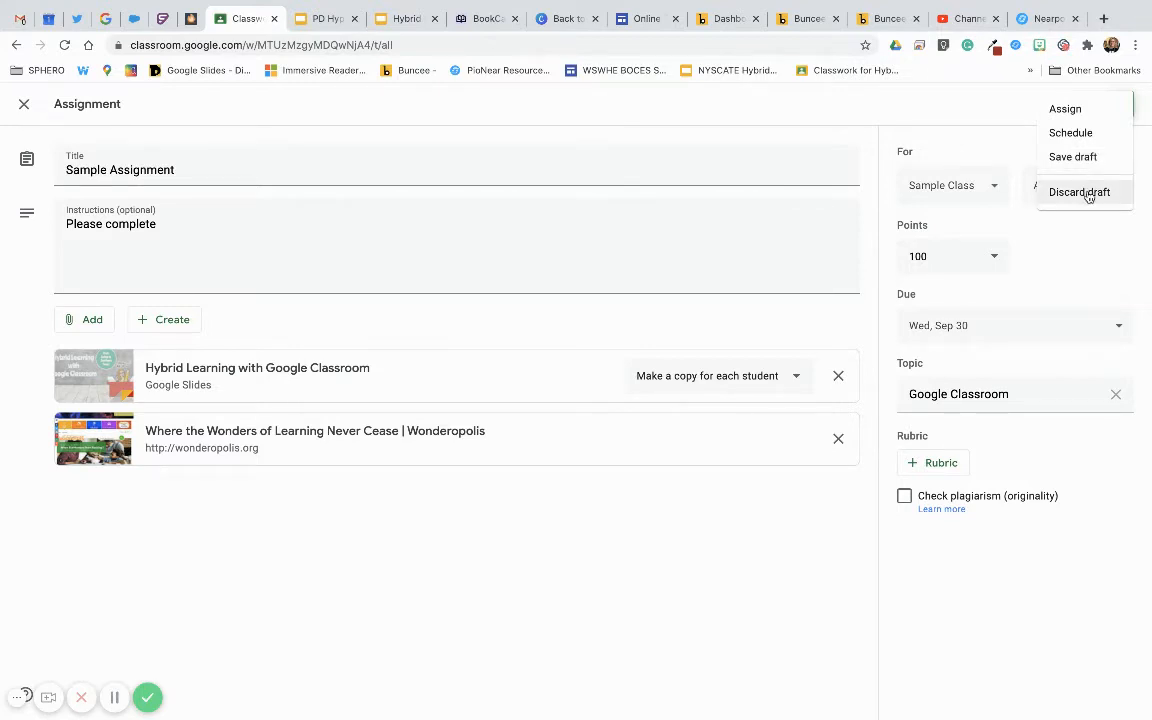
{"action": "left_click", "coordinate": [1070, 117]}
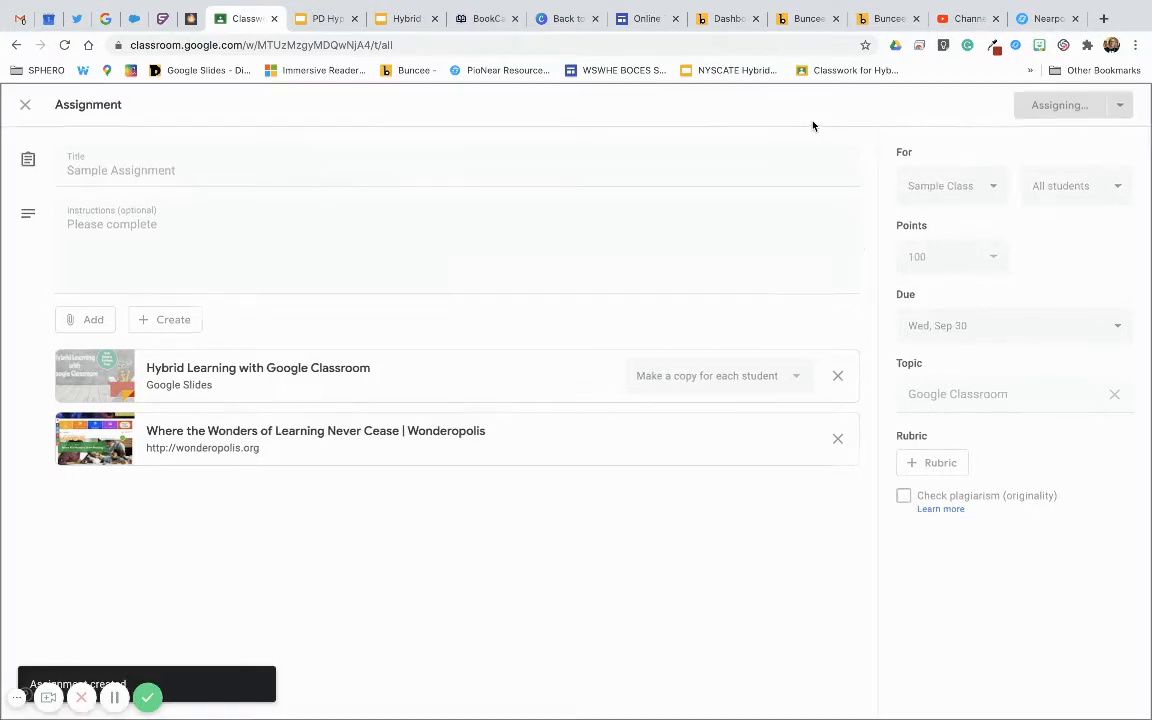
- Reuse the Aug 26 "Getting to Know You" post from "Chromebook Workflow in the Classroom Examples", with new copies of all attachments
{"action": "left_click", "coordinate": [333, 160]}
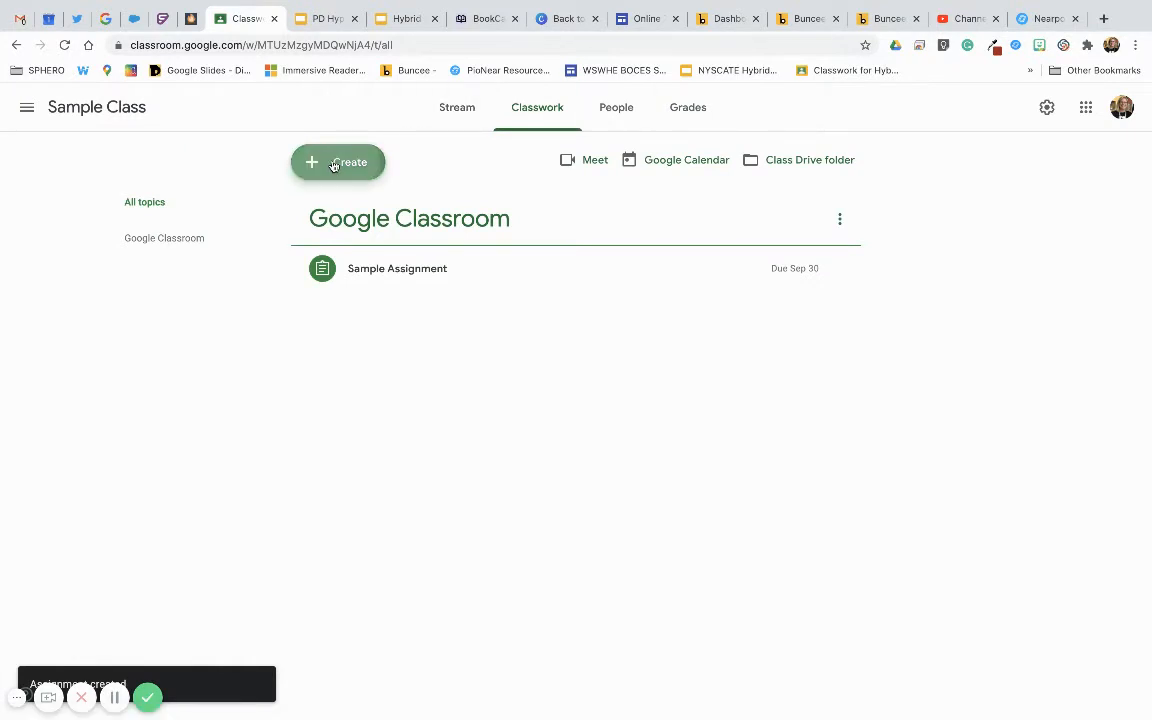
{"action": "left_click", "coordinate": [345, 392]}
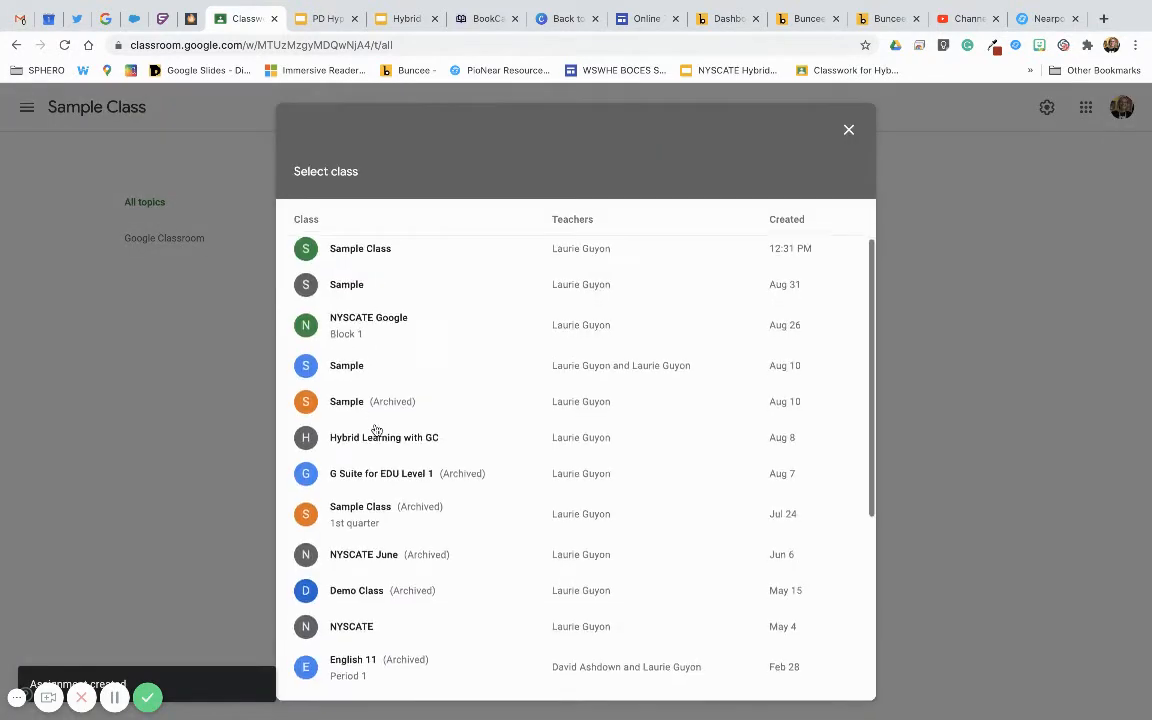
{"action": "scroll", "coordinate": [375, 431], "scroll_direction": "down", "scroll_amount": 3}
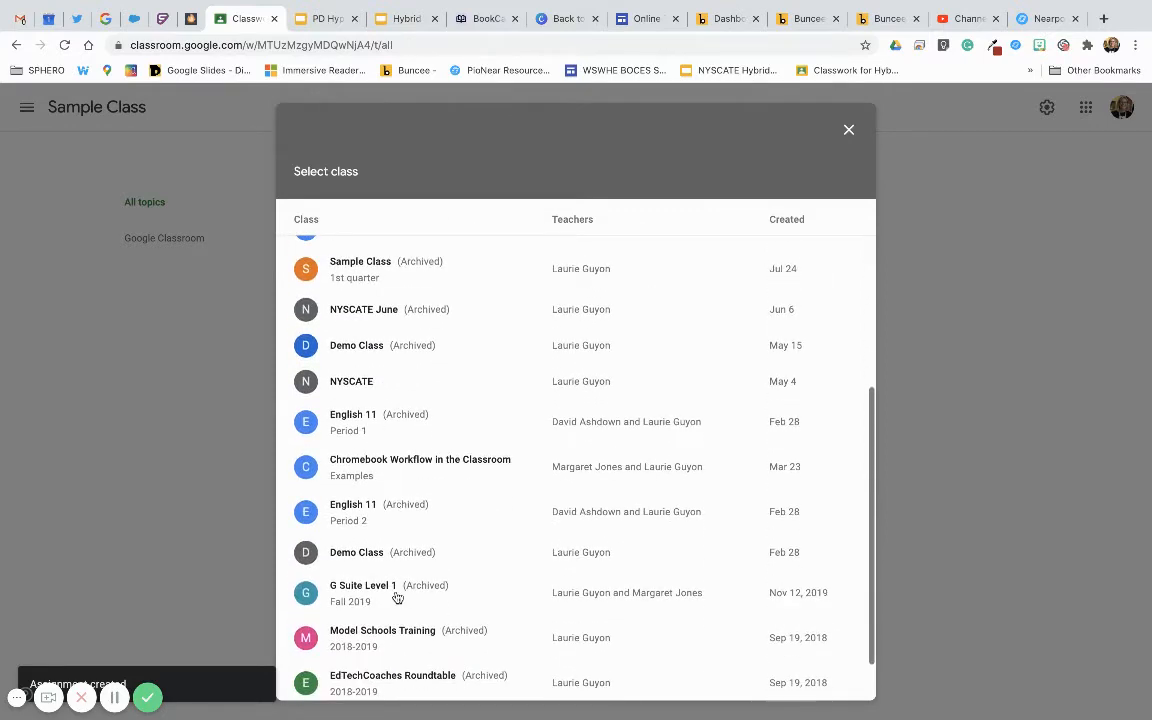
{"action": "scroll", "coordinate": [397, 597], "scroll_direction": "down", "scroll_amount": 1}
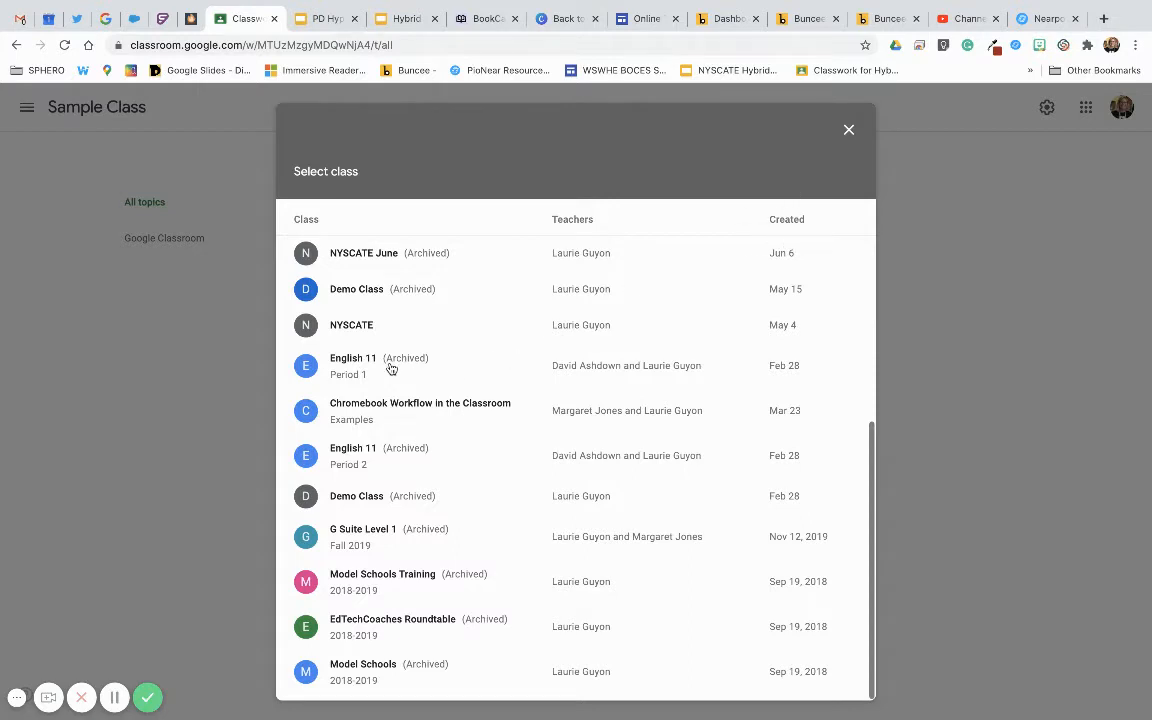
{"action": "left_click", "coordinate": [365, 411]}
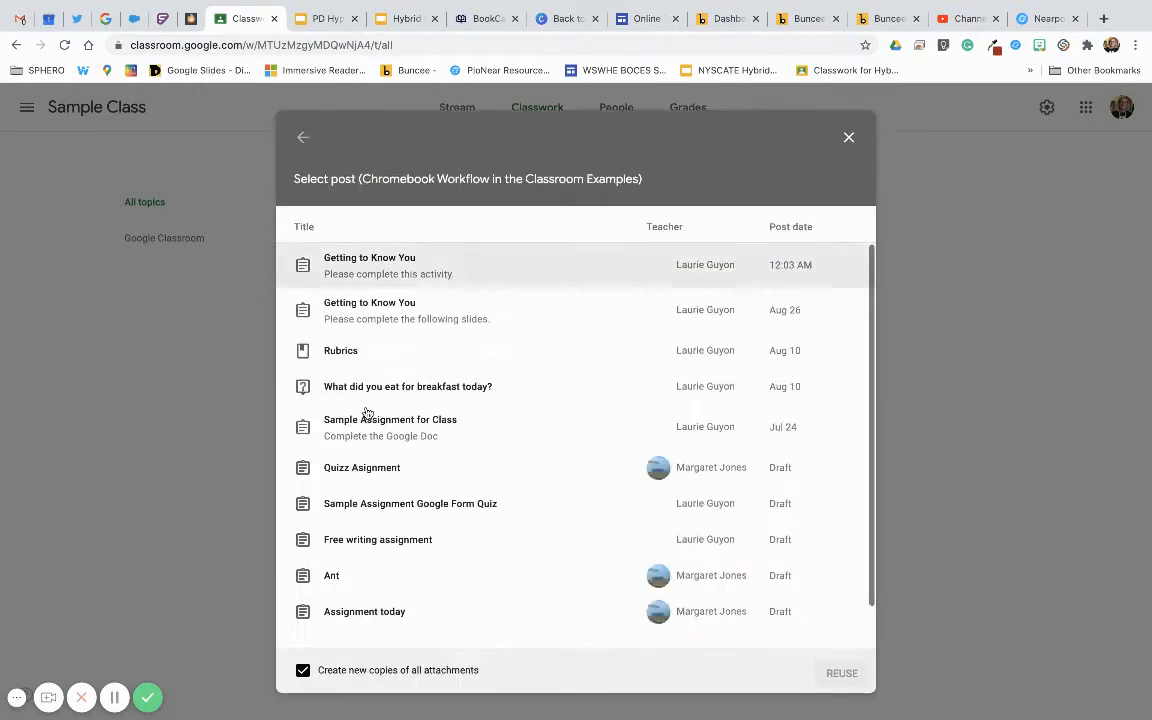
{"action": "left_click", "coordinate": [342, 301]}
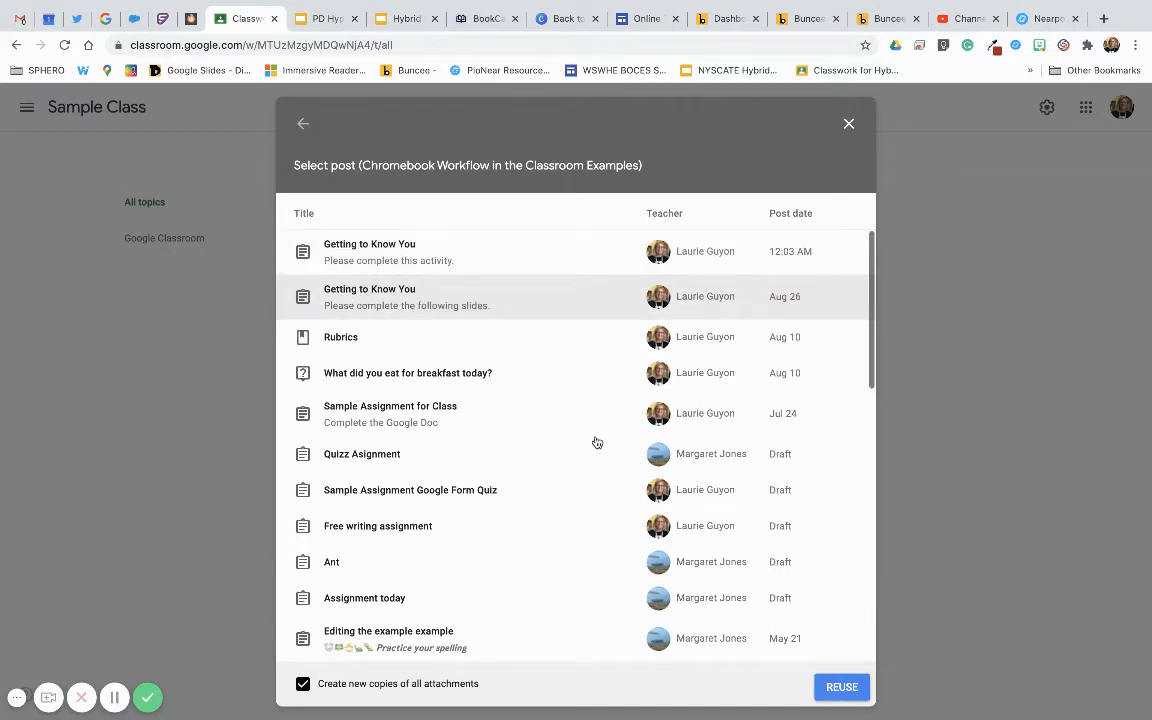
{"action": "left_click", "coordinate": [842, 687]}
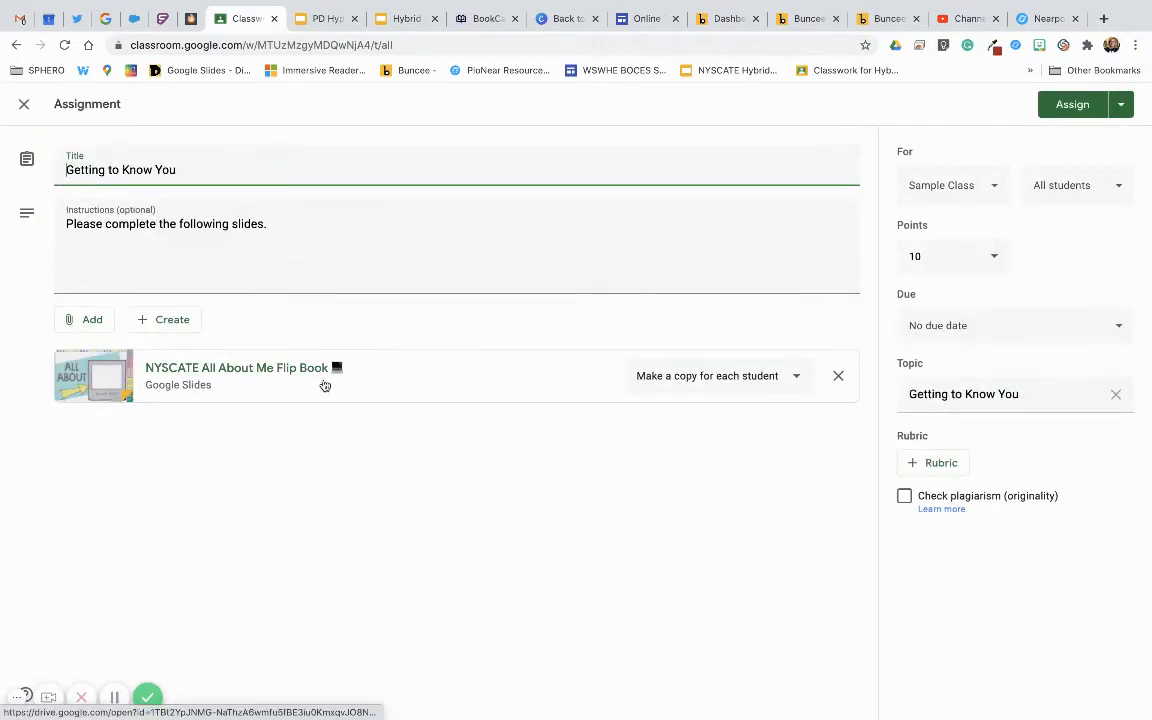
- Schedule the Getting to Know You assignment for Sep 2, 2020 at 8:00 AM and check the class Stream
{"action": "left_click_drag", "start_coordinate": [325, 385], "coordinate": [684, 391]}
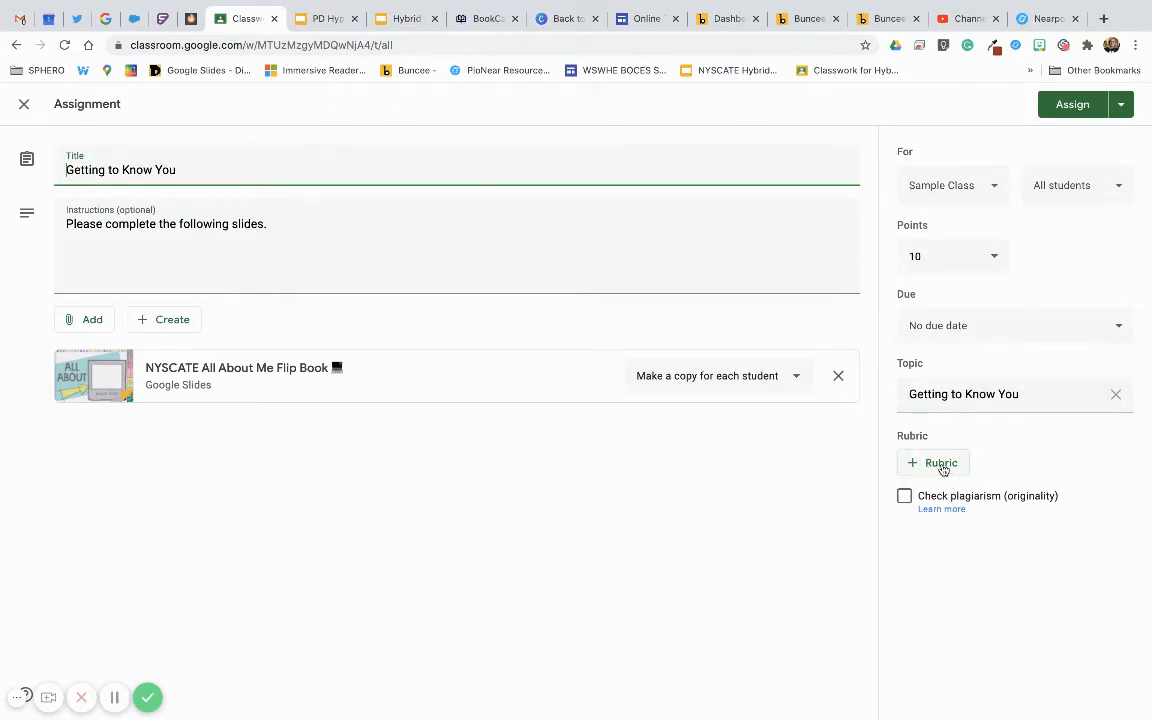
{"action": "left_click", "coordinate": [1121, 104]}
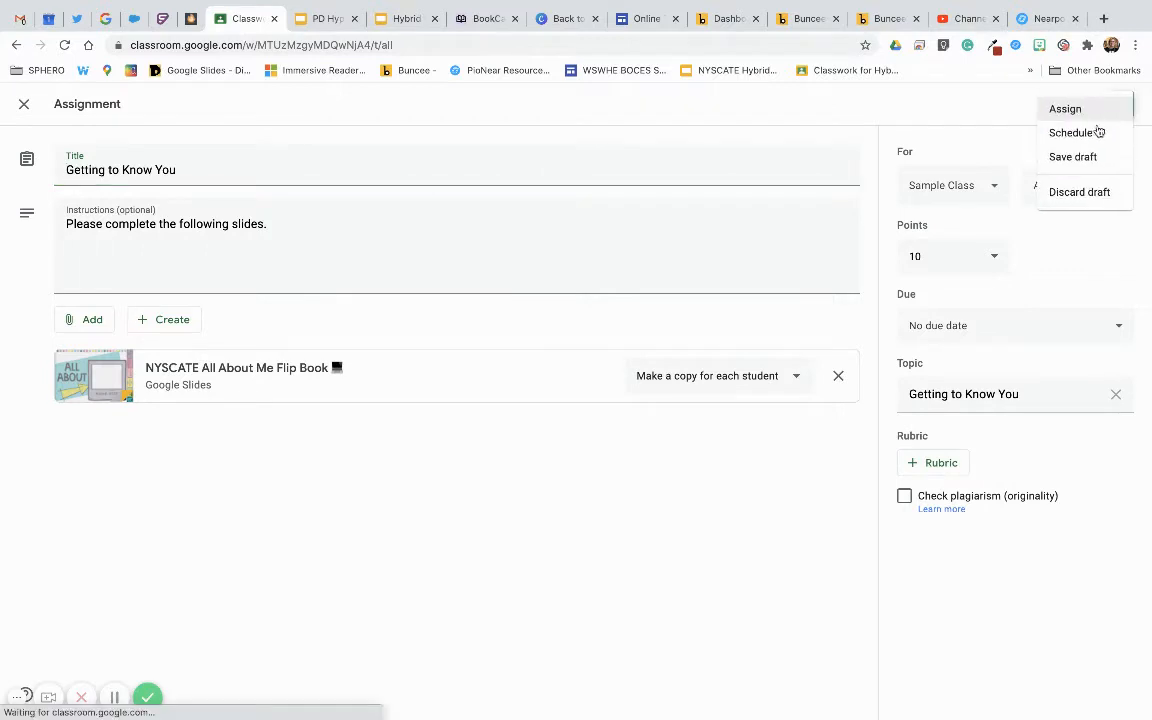
{"action": "left_click", "coordinate": [1095, 134]}
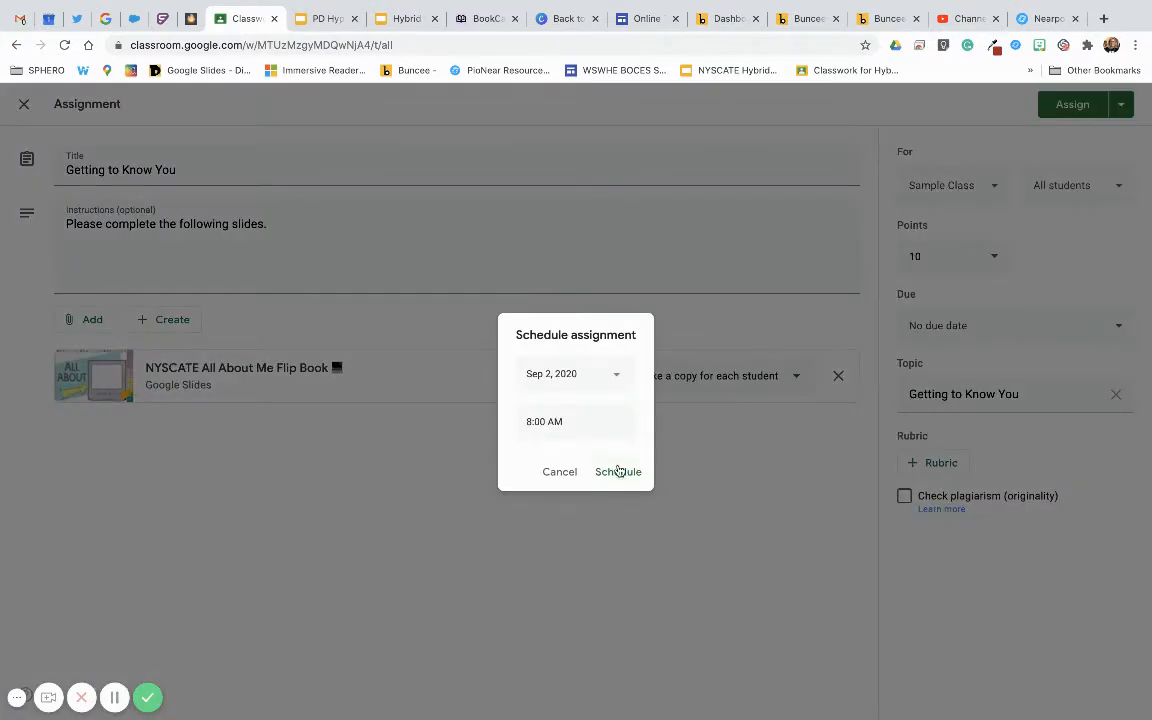
{"action": "left_click", "coordinate": [619, 471]}
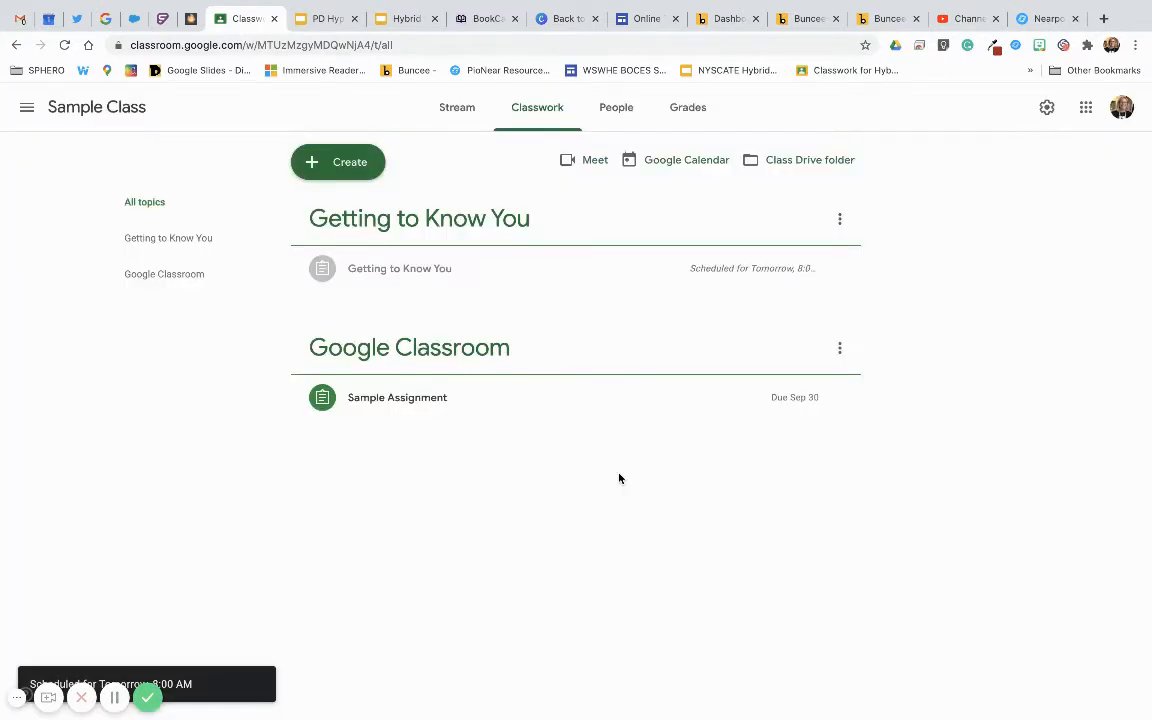
{"action": "left_click", "coordinate": [464, 116]}
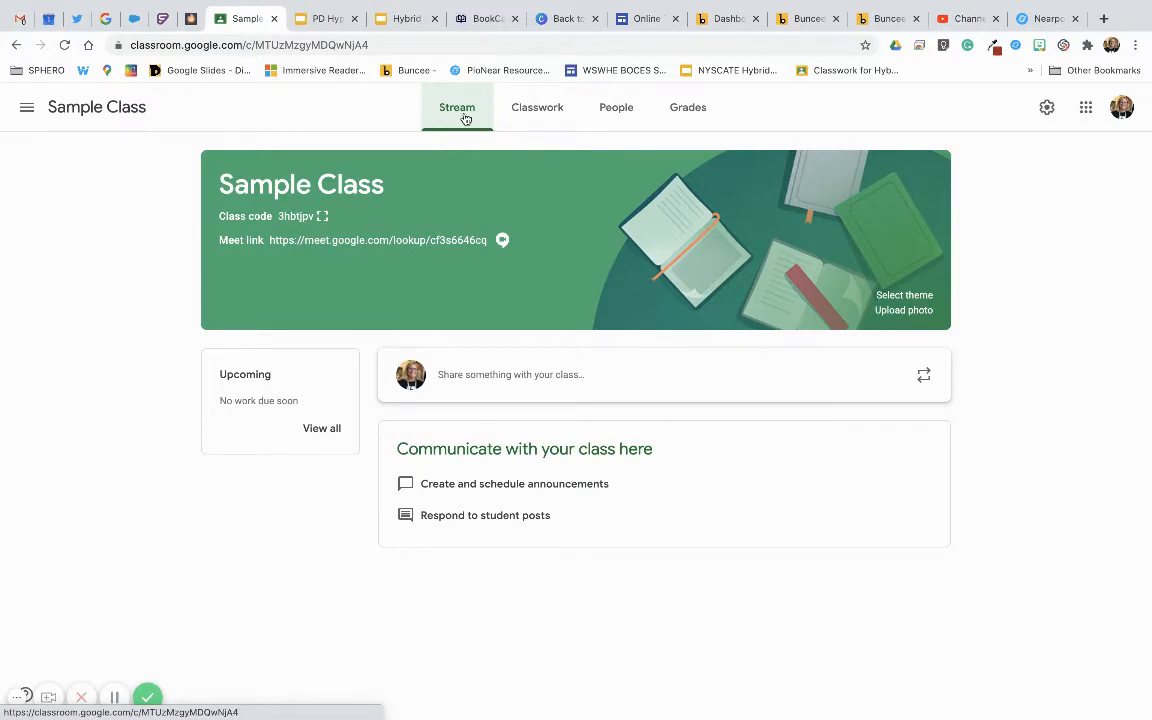
{"action": "left_click", "coordinate": [522, 116]}
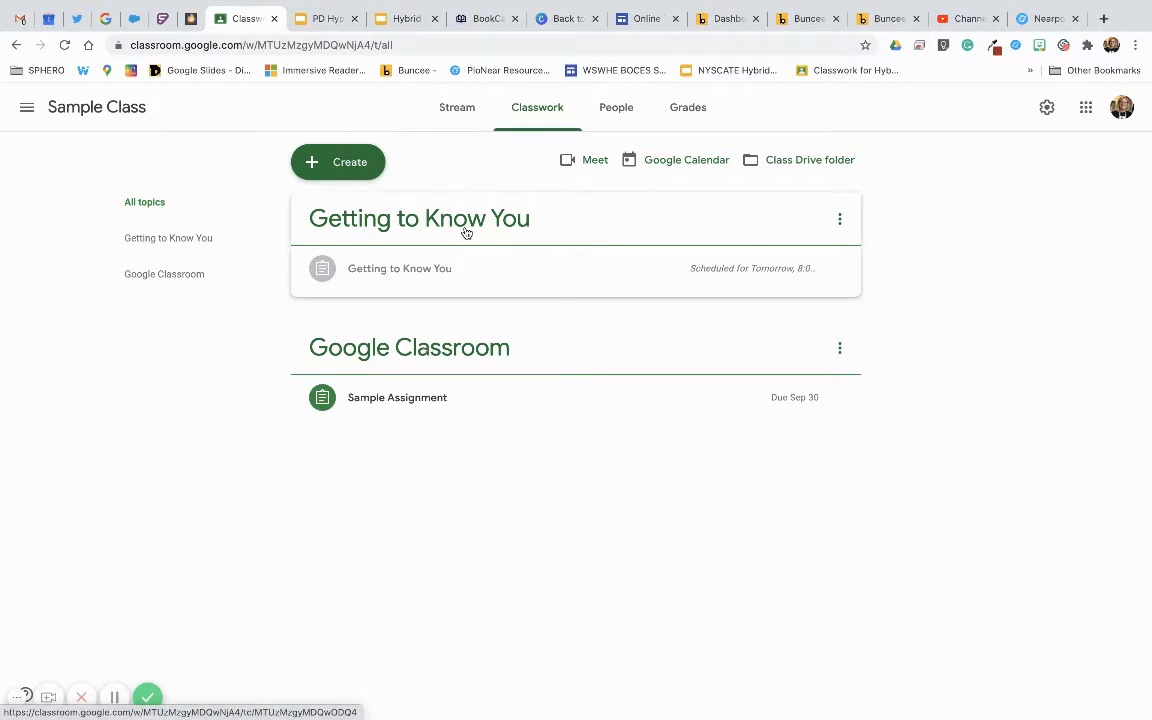
- Post a class material titled "Syllabus" with the Inquiry Syllabus document from Google Drive attached, without a topic
{"action": "left_click", "coordinate": [334, 165]}
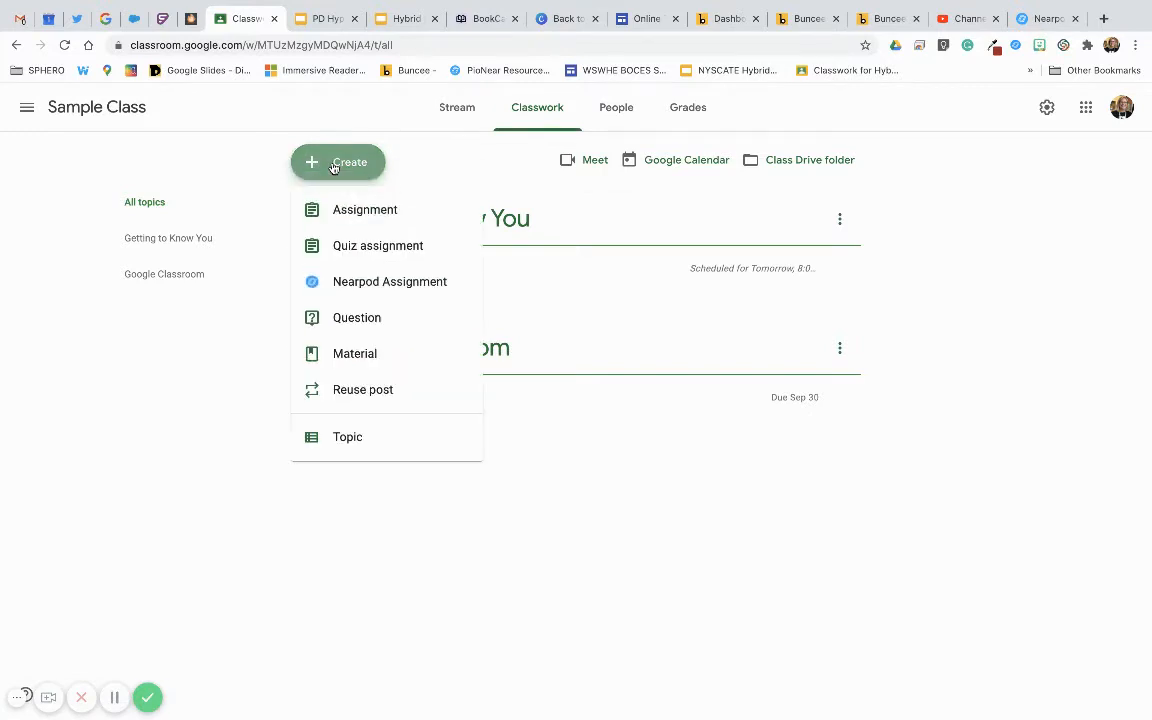
{"action": "left_click", "coordinate": [347, 356]}
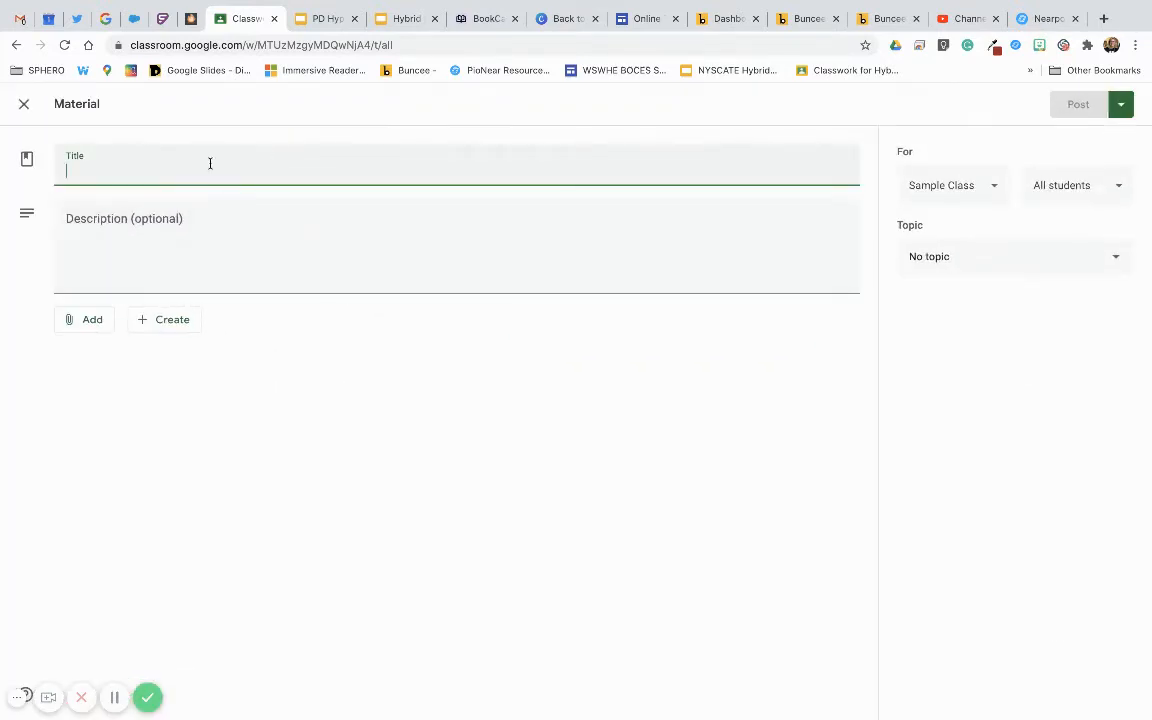
{"action": "type", "text": "Syllabus"}
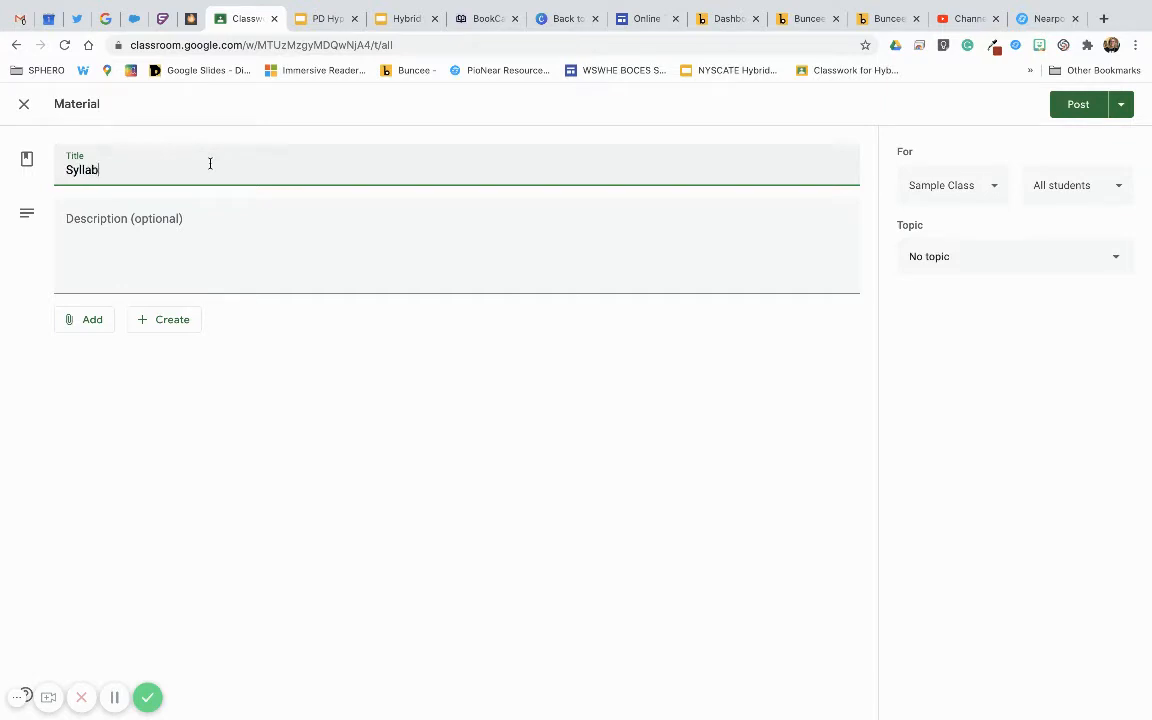
{"action": "left_click", "coordinate": [95, 321]}
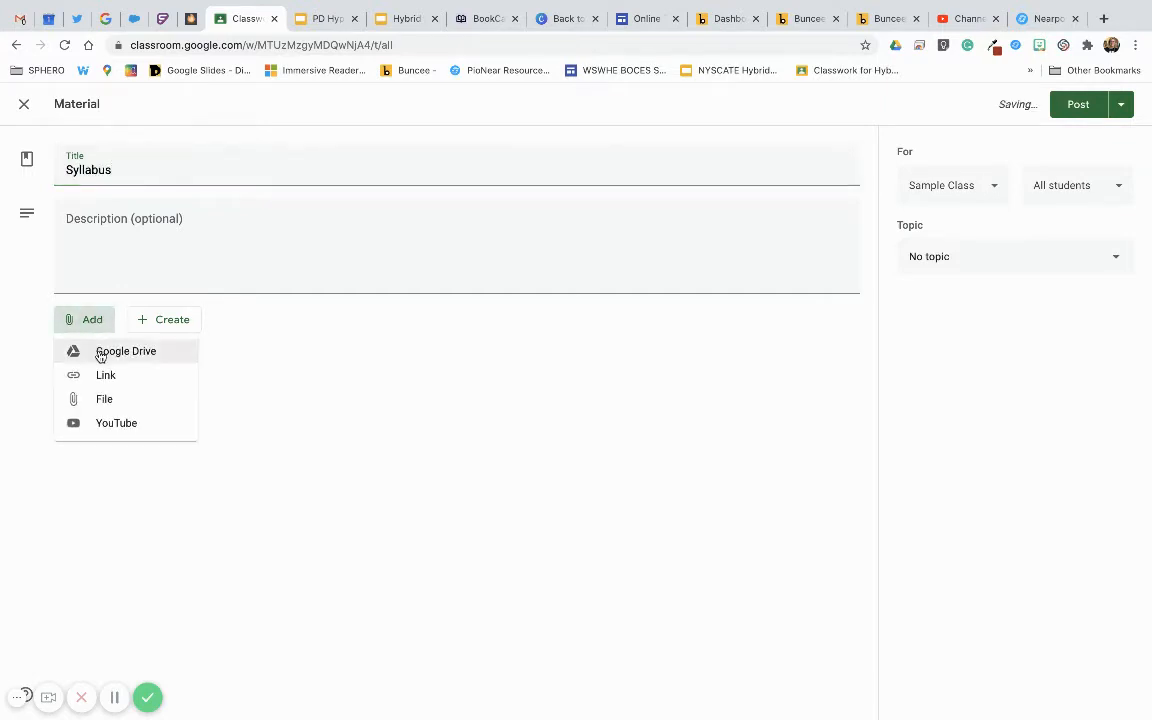
{"action": "left_click", "coordinate": [99, 351]}
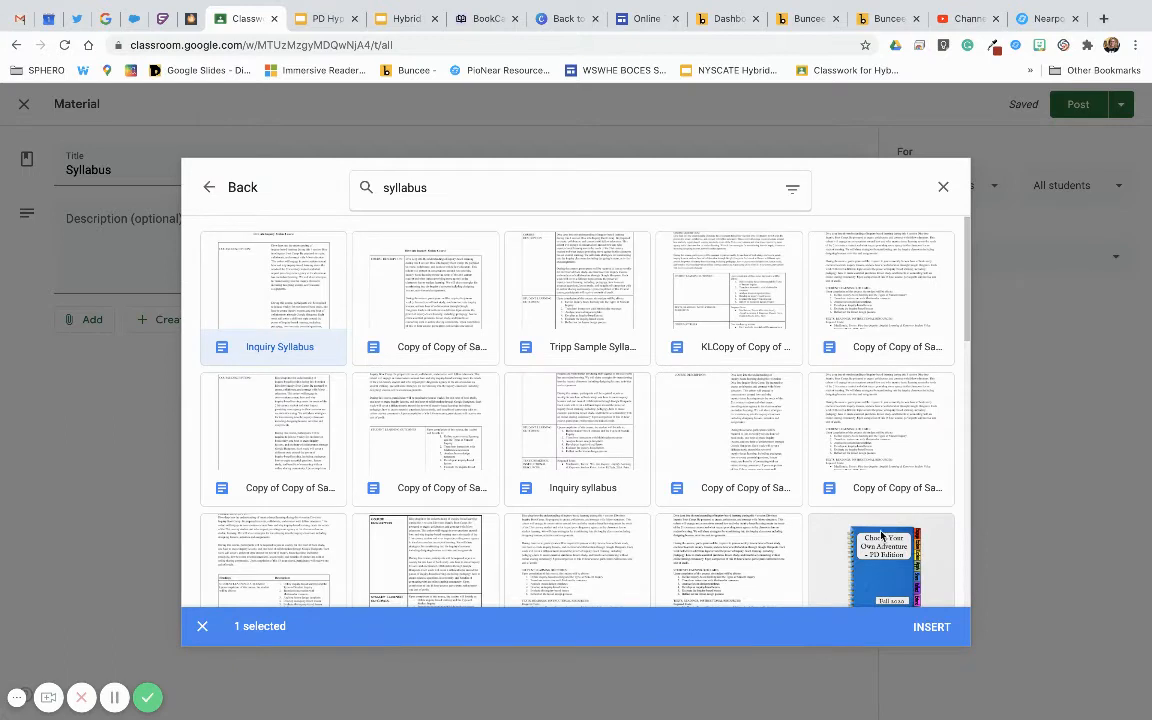
{"action": "left_click", "coordinate": [929, 627]}
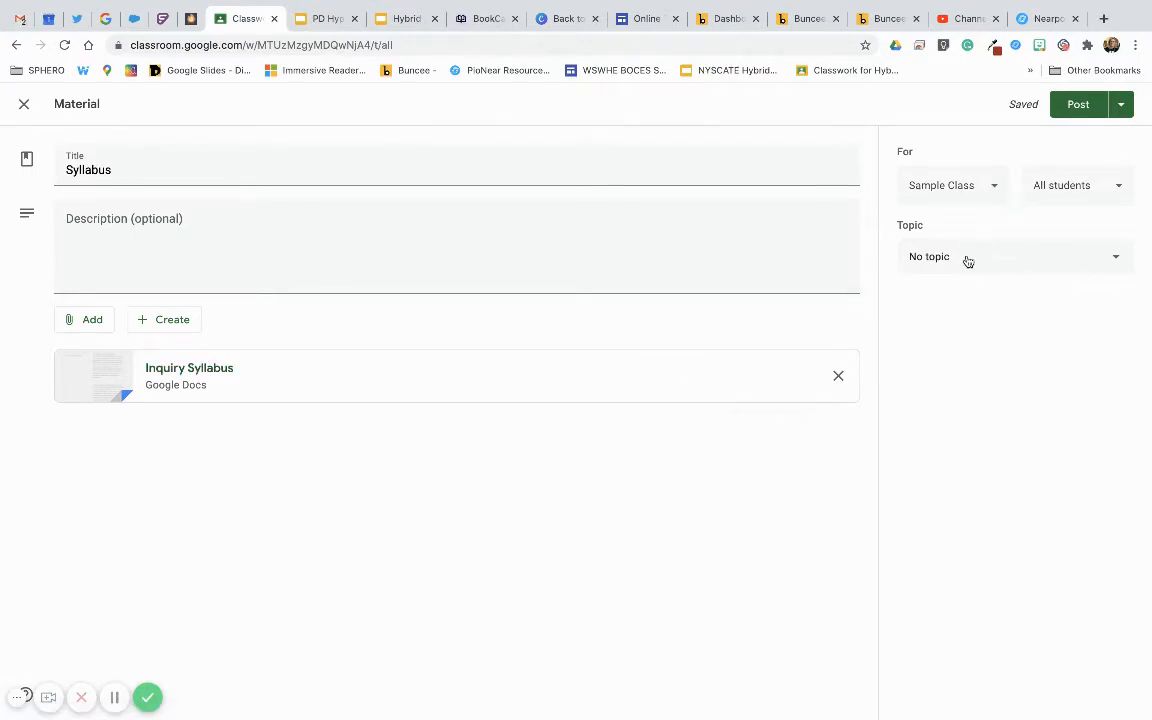
{"action": "left_click", "coordinate": [1086, 112]}
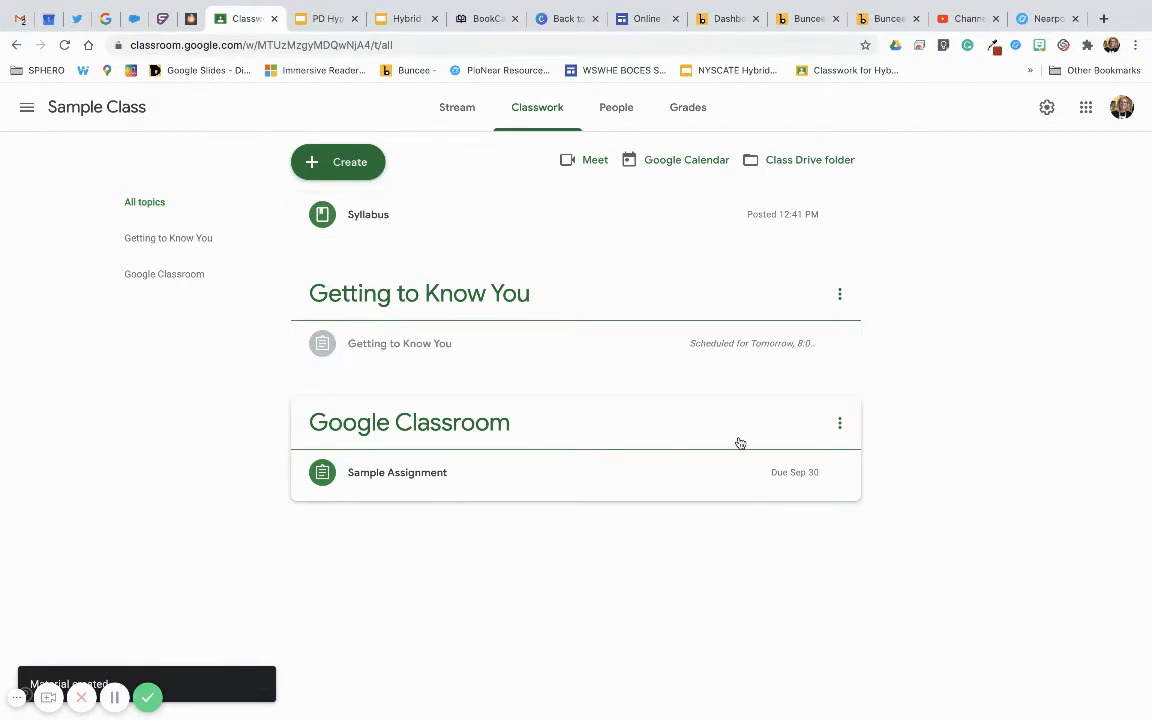
- Move the Google Classroom topic up above the Getting to Know You topic
{"action": "left_click", "coordinate": [839, 424]}
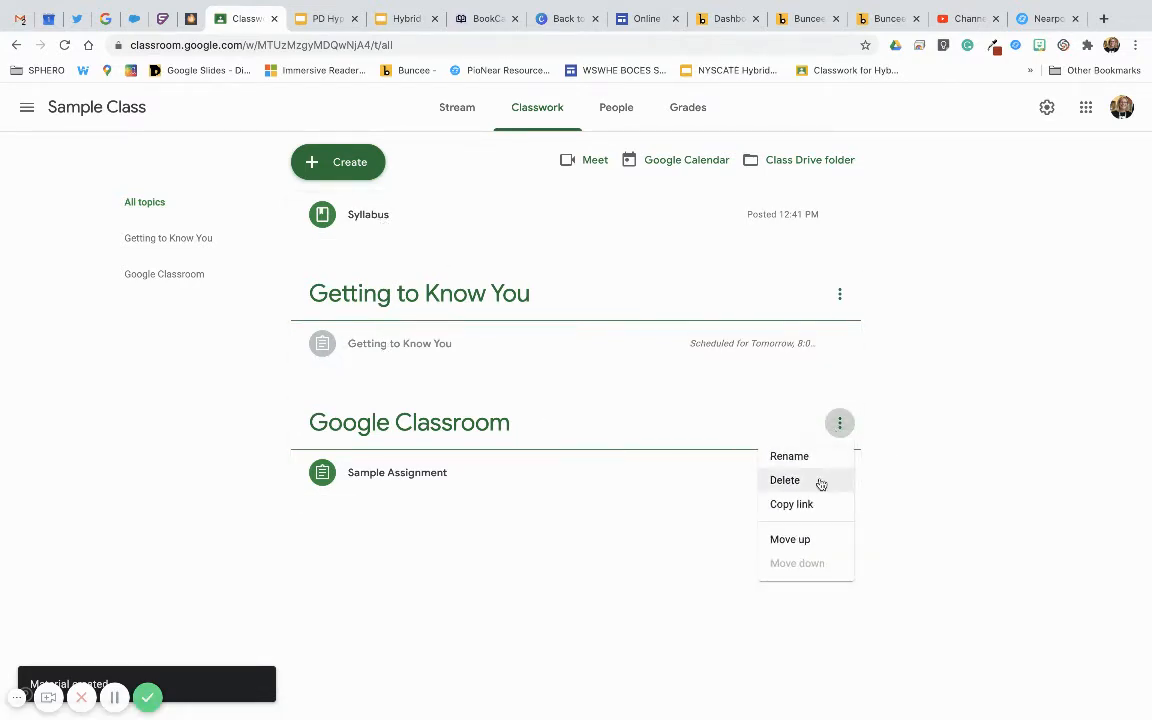
{"action": "left_click", "coordinate": [800, 537]}
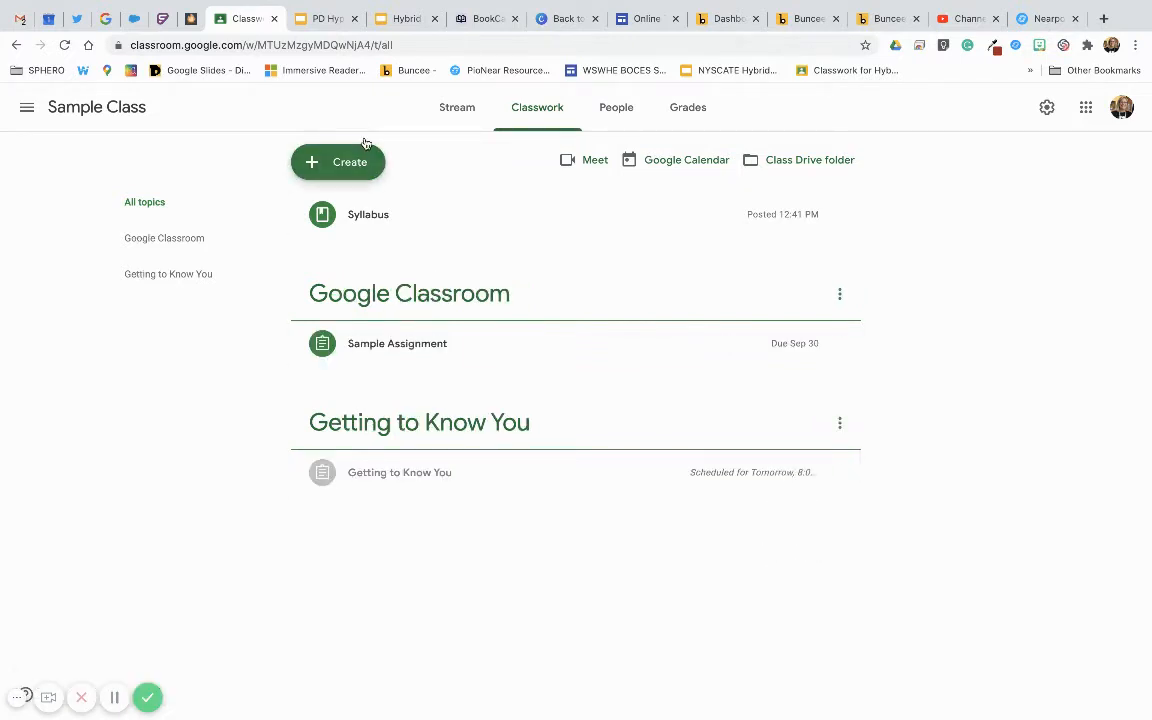
- Switch to the Google Slides deck "Hybrid Learning with Google Classroom" and present it from the Using Rubrics slide to the first Workflow slide
{"action": "left_click", "coordinate": [331, 19]}
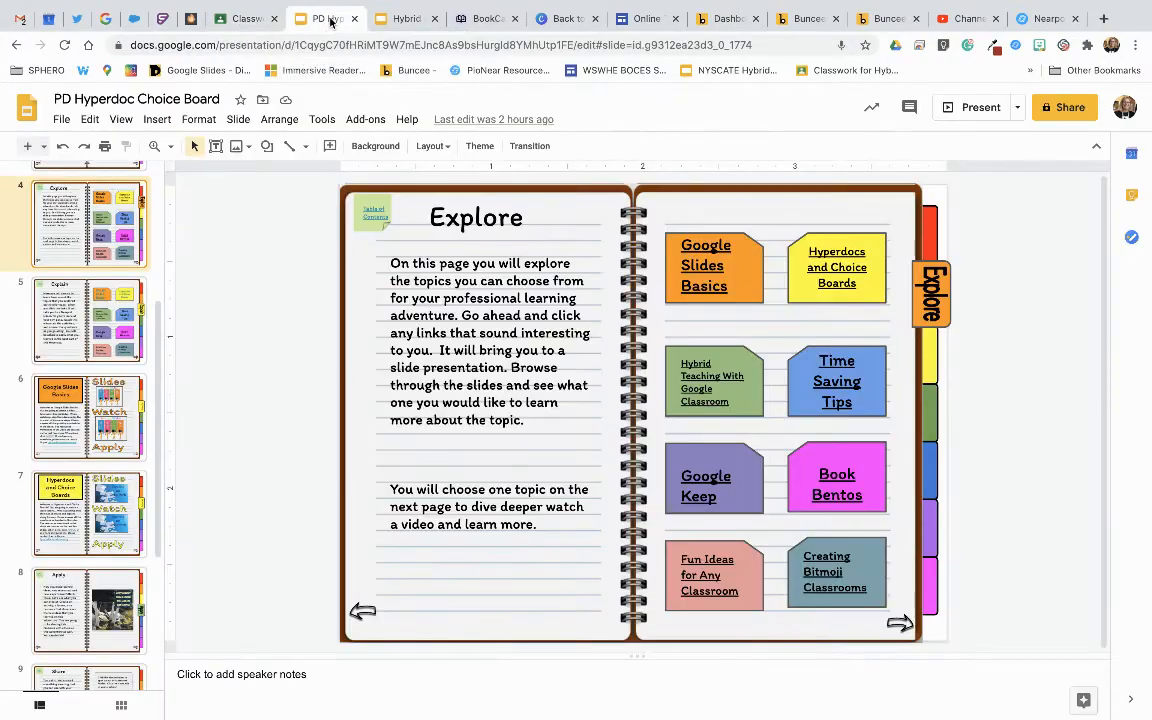
{"action": "left_click", "coordinate": [405, 19]}
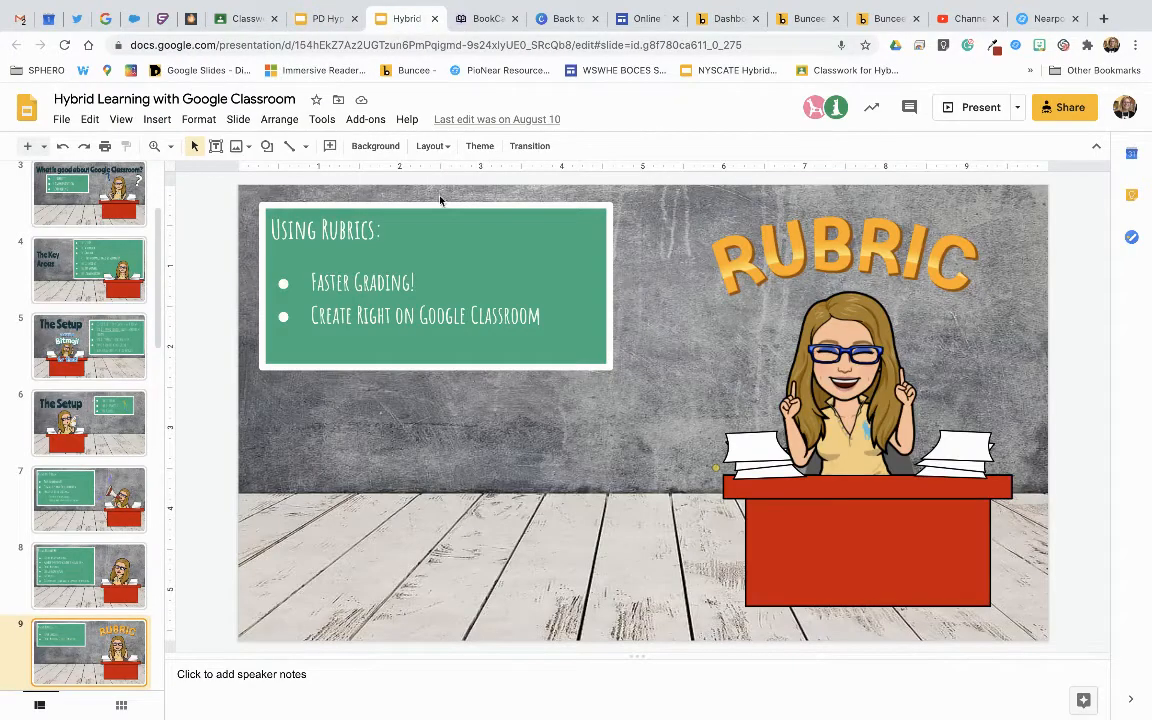
{"action": "left_click", "coordinate": [978, 107]}
{"action": "key", "text": "Right"}
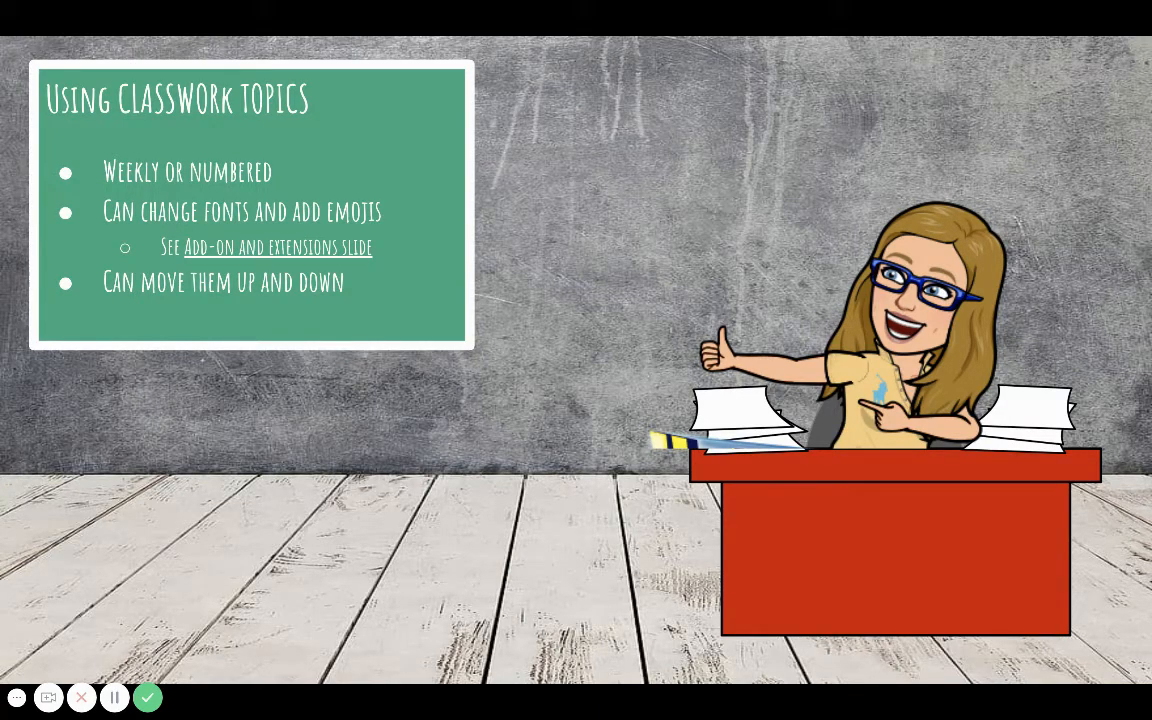
{"action": "key", "text": "Right"}
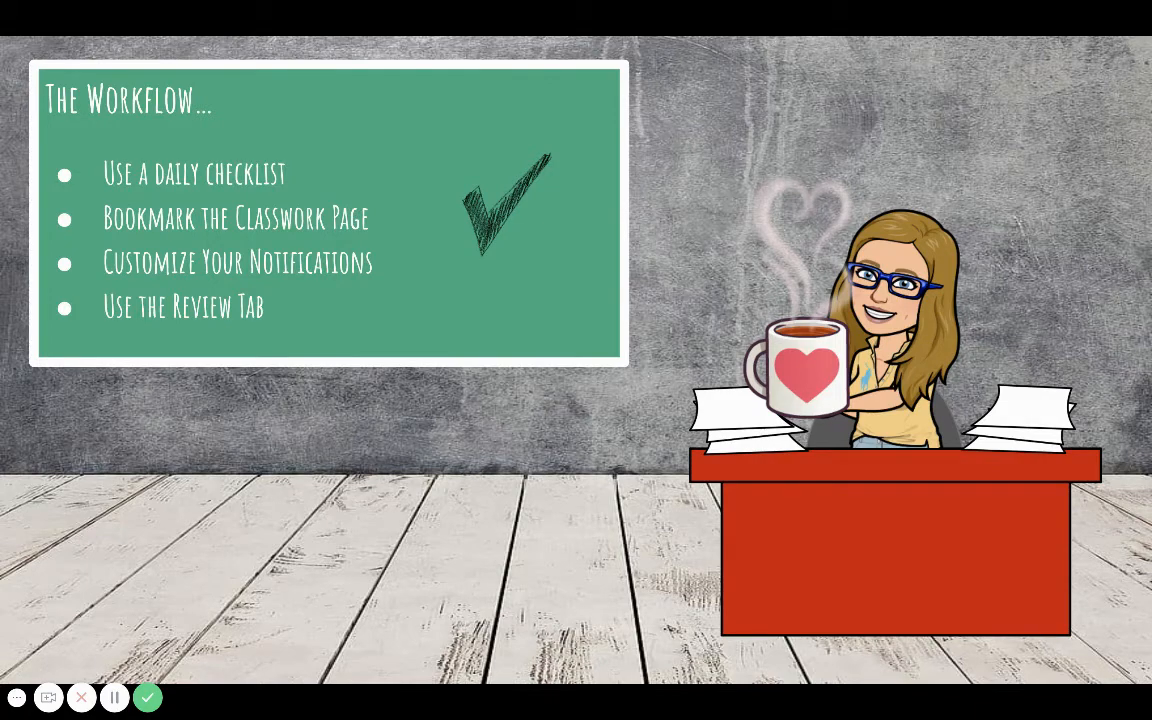
{"action": "key", "text": "Escape"}
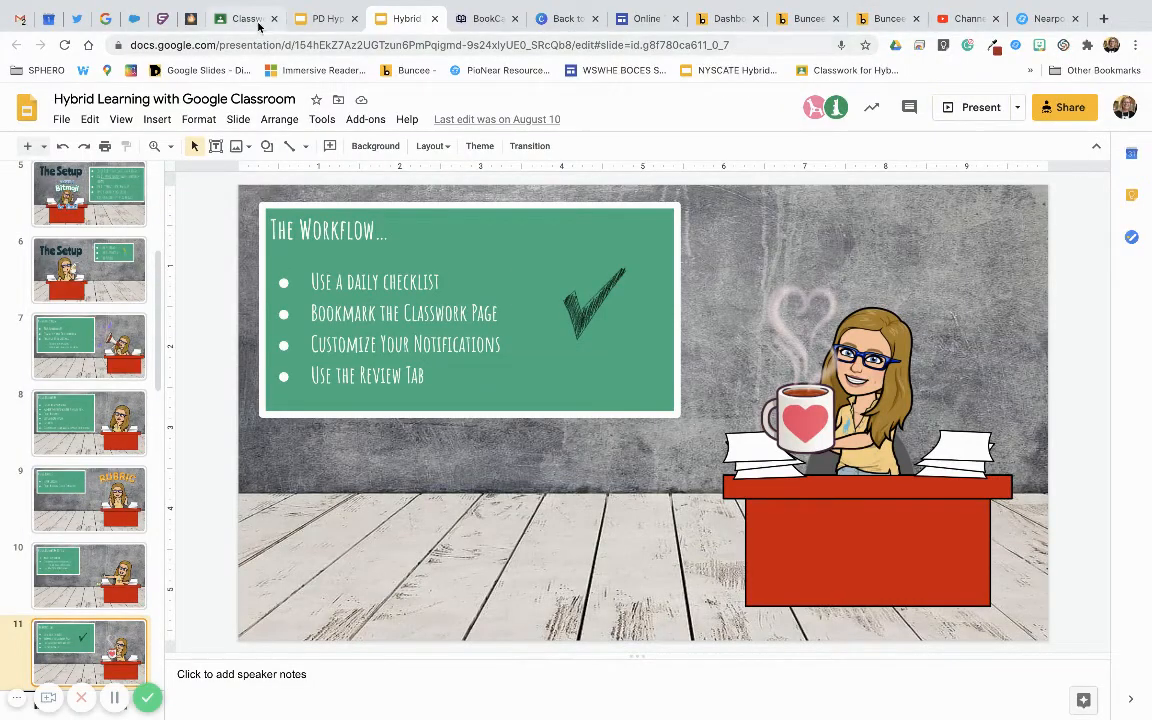
- Return to Google Classroom, bookmark the Sample Class Classwork page in the Bookmarks Bar, and open it from the new bookmark
{"action": "left_click", "coordinate": [258, 26]}
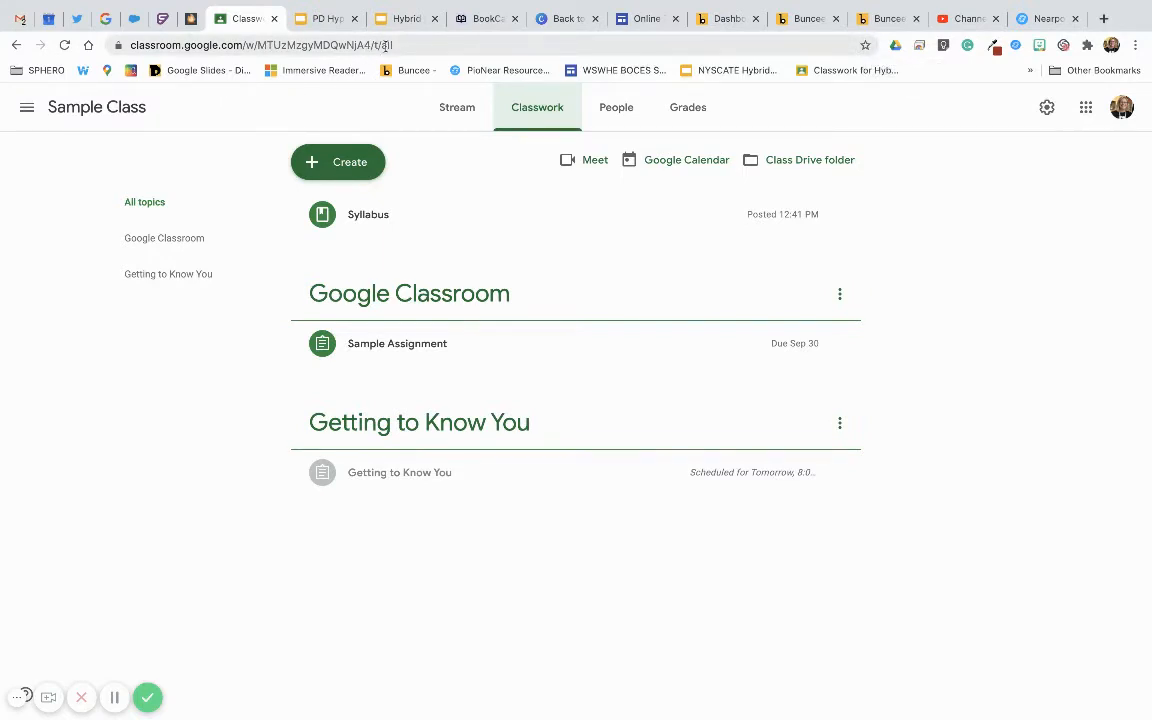
{"action": "left_click", "coordinate": [865, 46]}
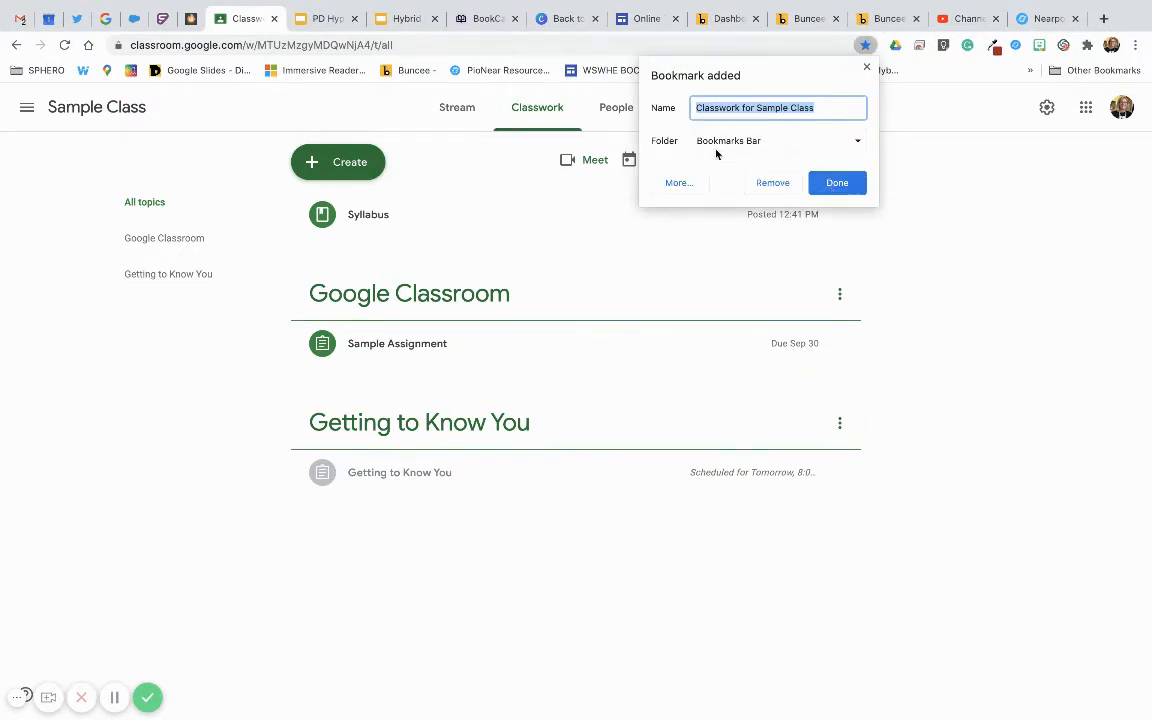
{"action": "left_click", "coordinate": [833, 184]}
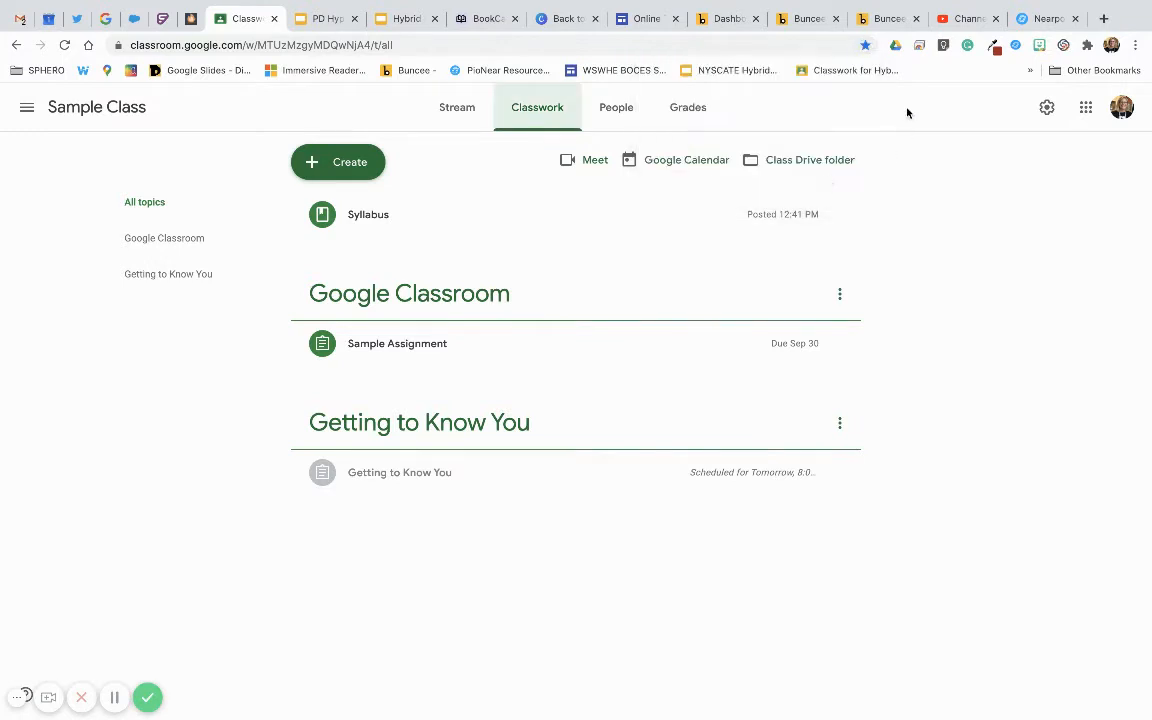
{"action": "left_click", "coordinate": [1031, 71]}
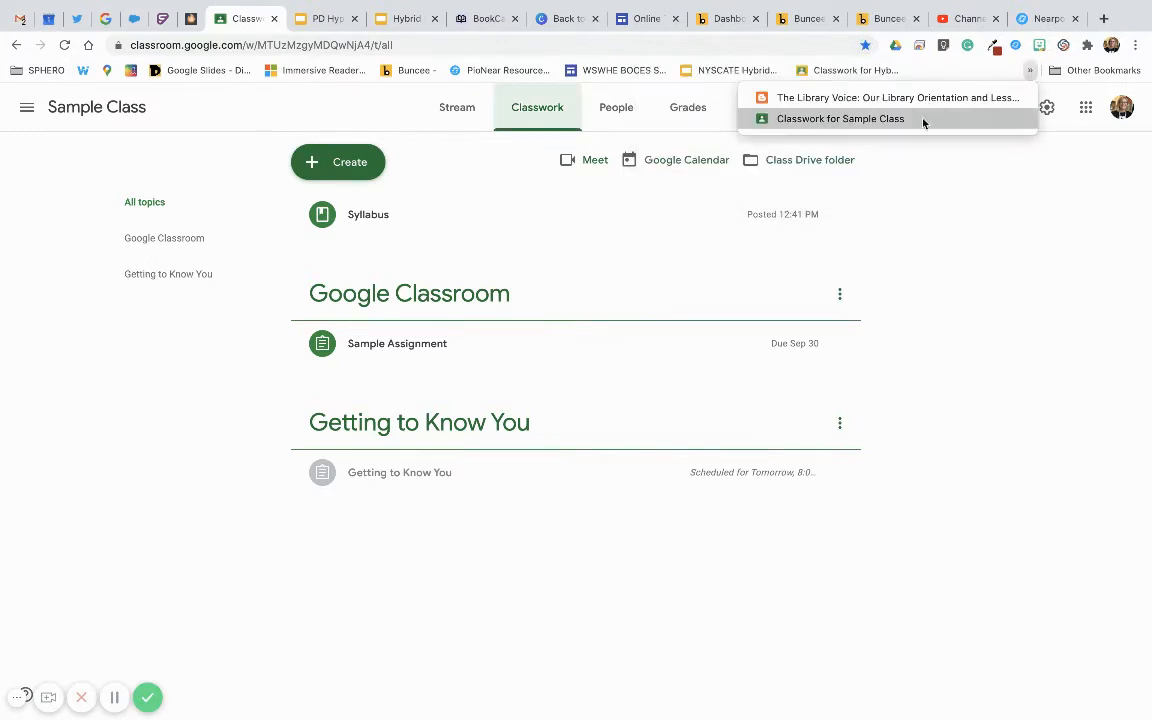
{"action": "left_click", "coordinate": [843, 121]}
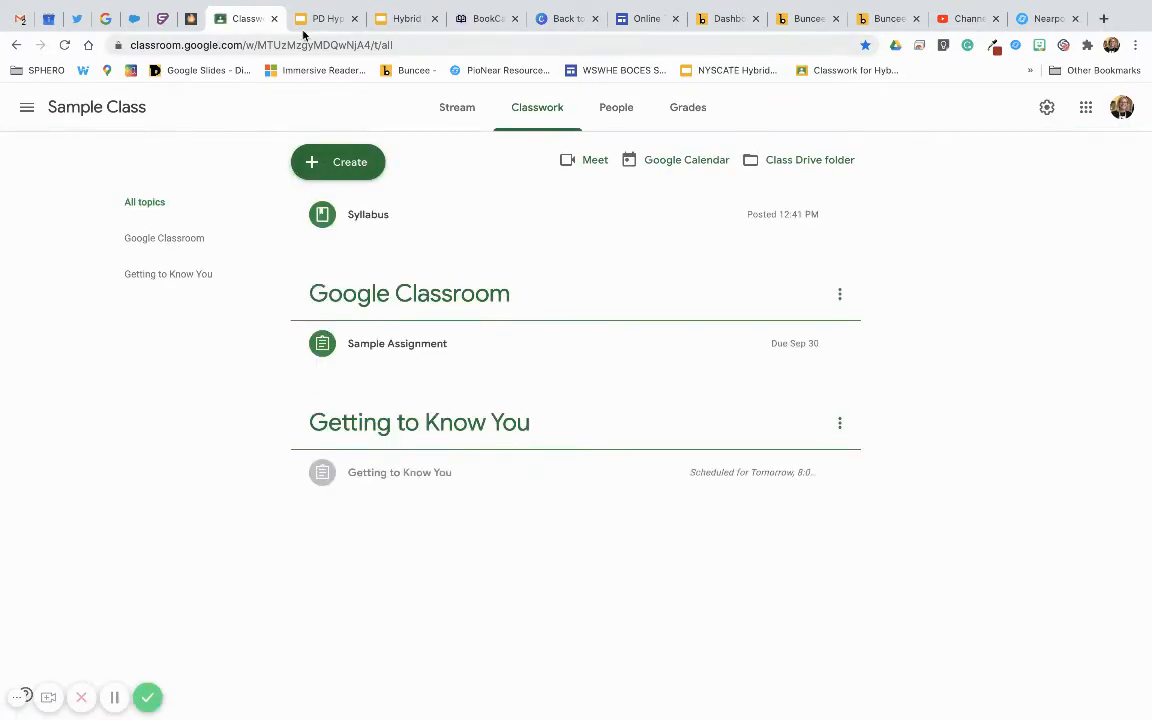
- Switch to the Hybrid Learning with Google Classroom slides and present the two Workflow slides, 11 and 12
{"action": "left_click", "coordinate": [400, 18]}
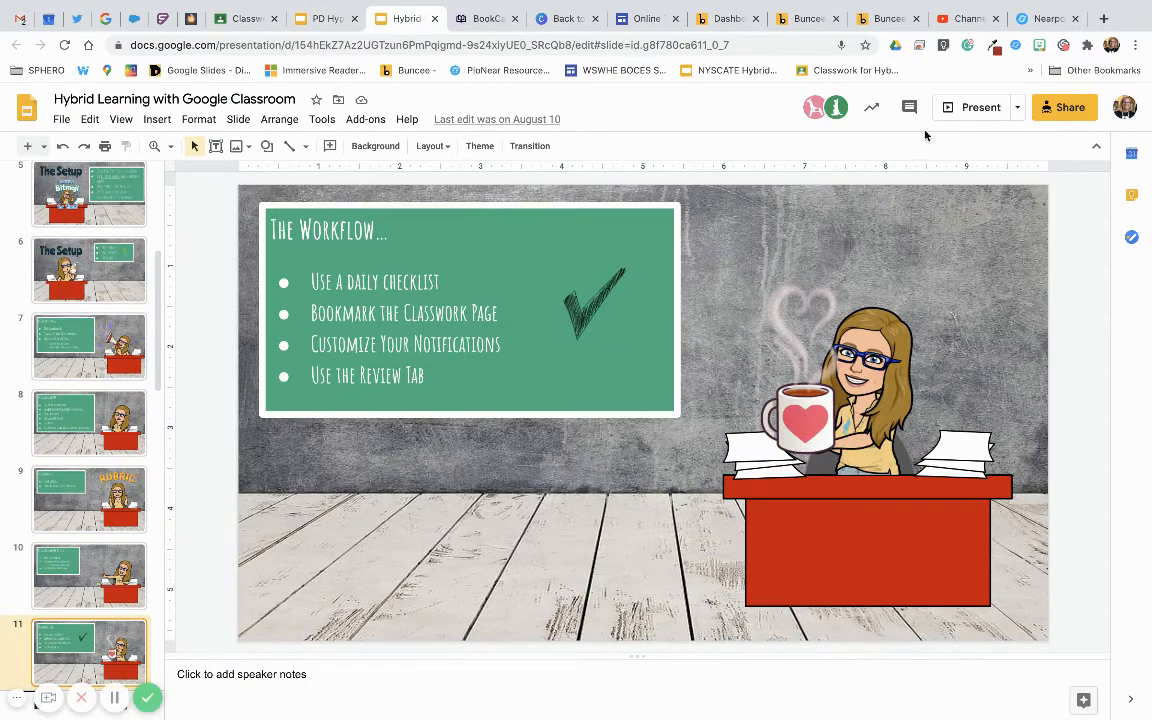
{"action": "left_click", "coordinate": [982, 107]}
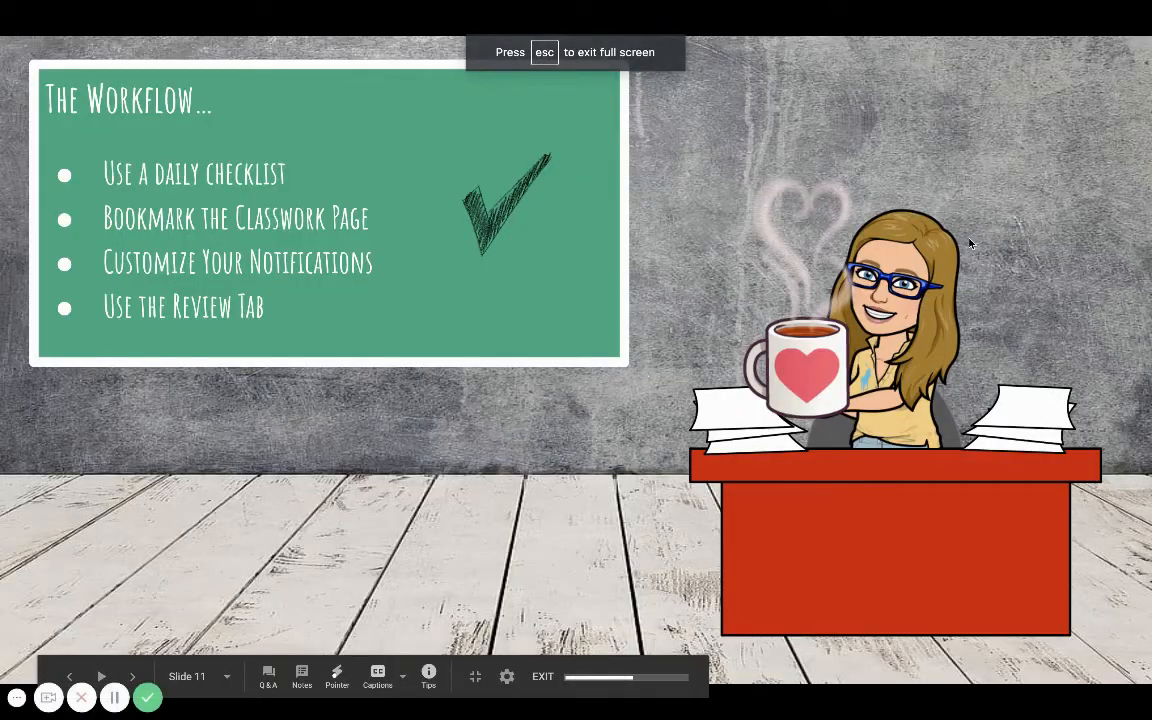
{"action": "key", "text": "Right"}
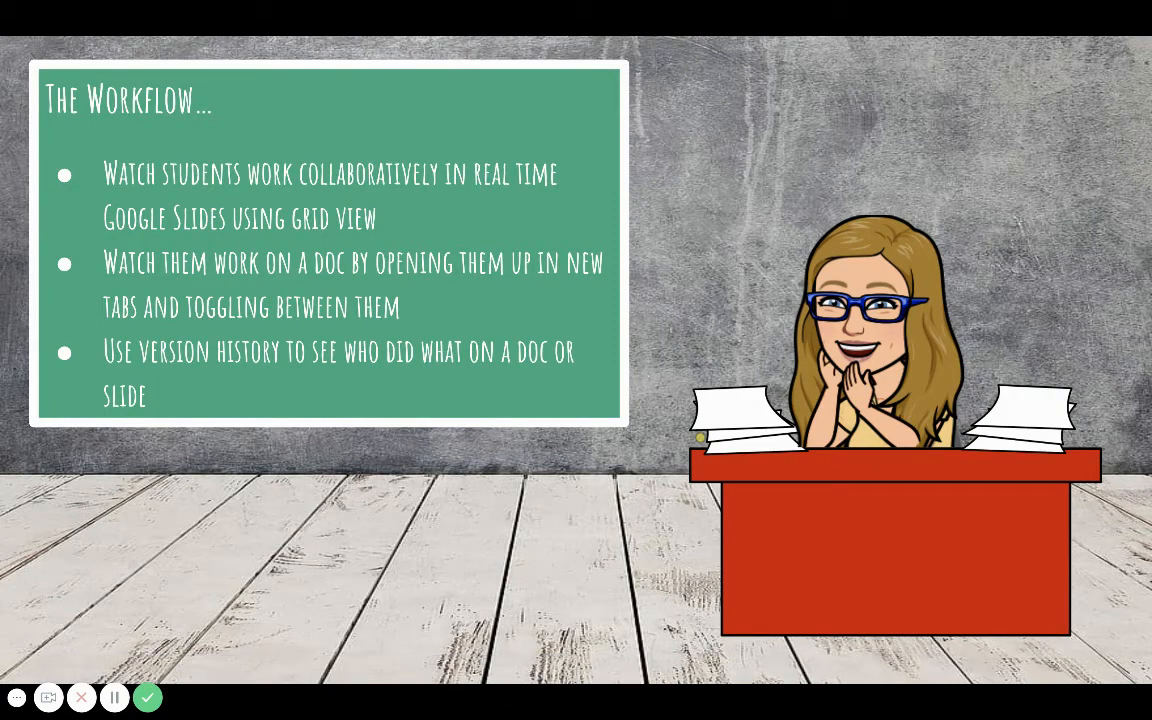
{"action": "key", "text": "Escape"}
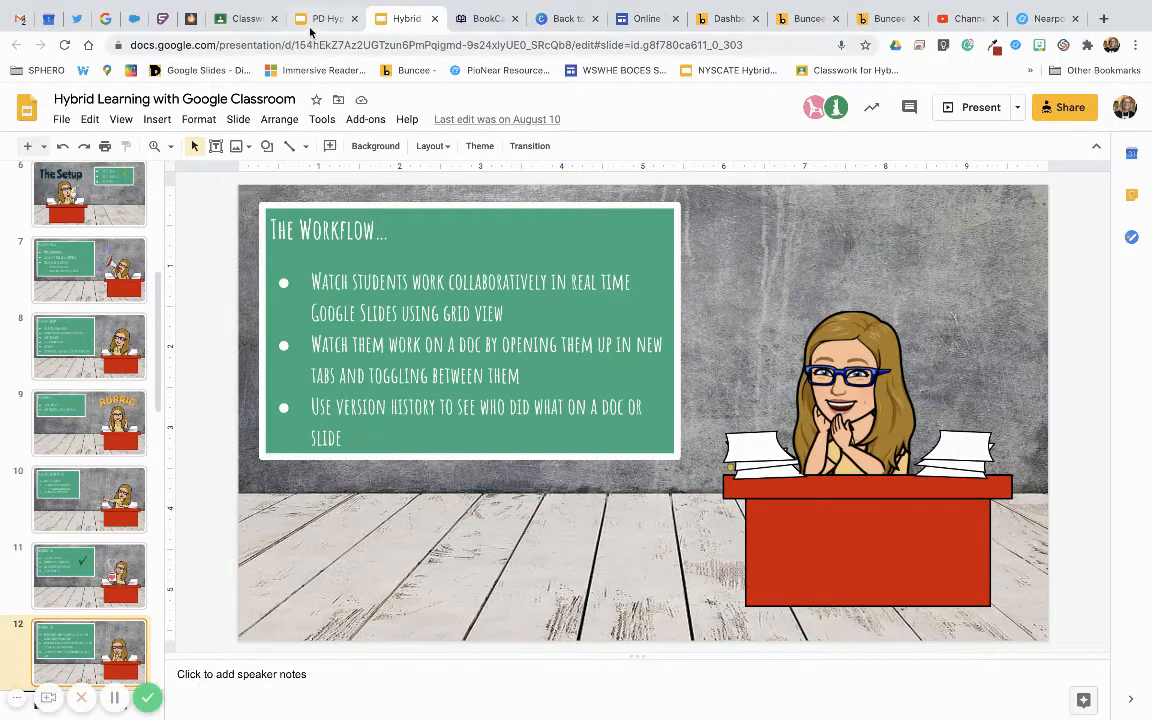
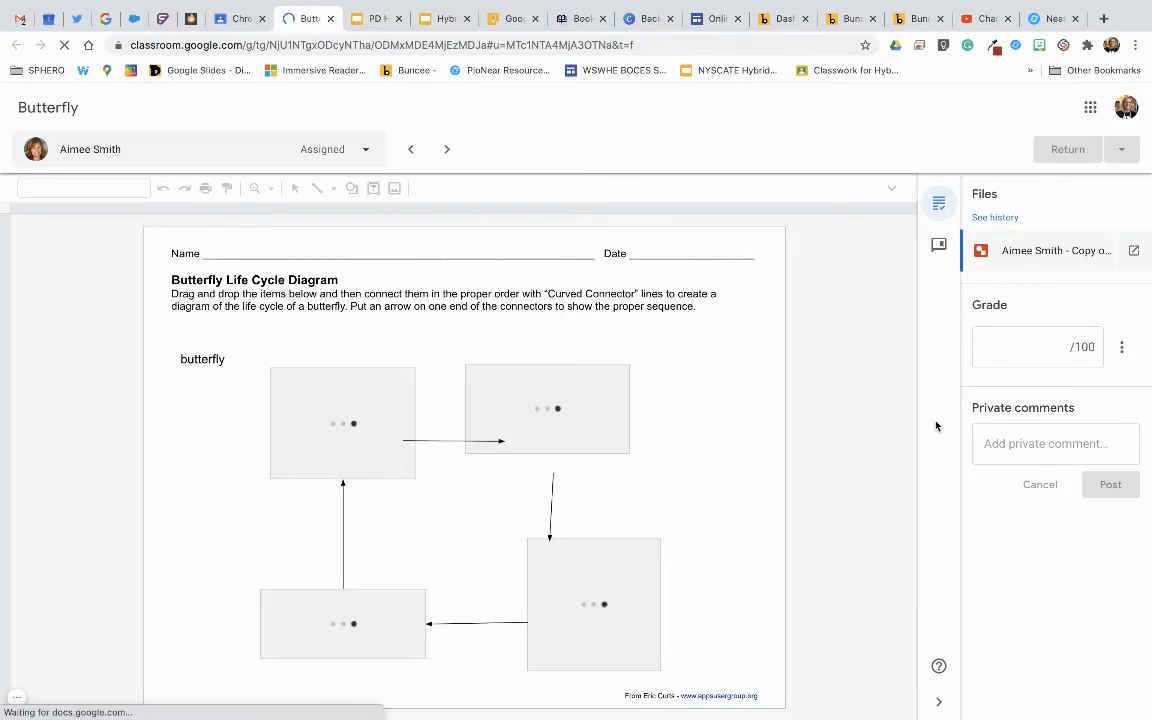
- Copy "Great Job!" from the comment bank and post it as a private comment on the student's Butterfly work
{"action": "left_click", "coordinate": [1023, 349]}
{"action": "left_click", "coordinate": [1003, 446]}
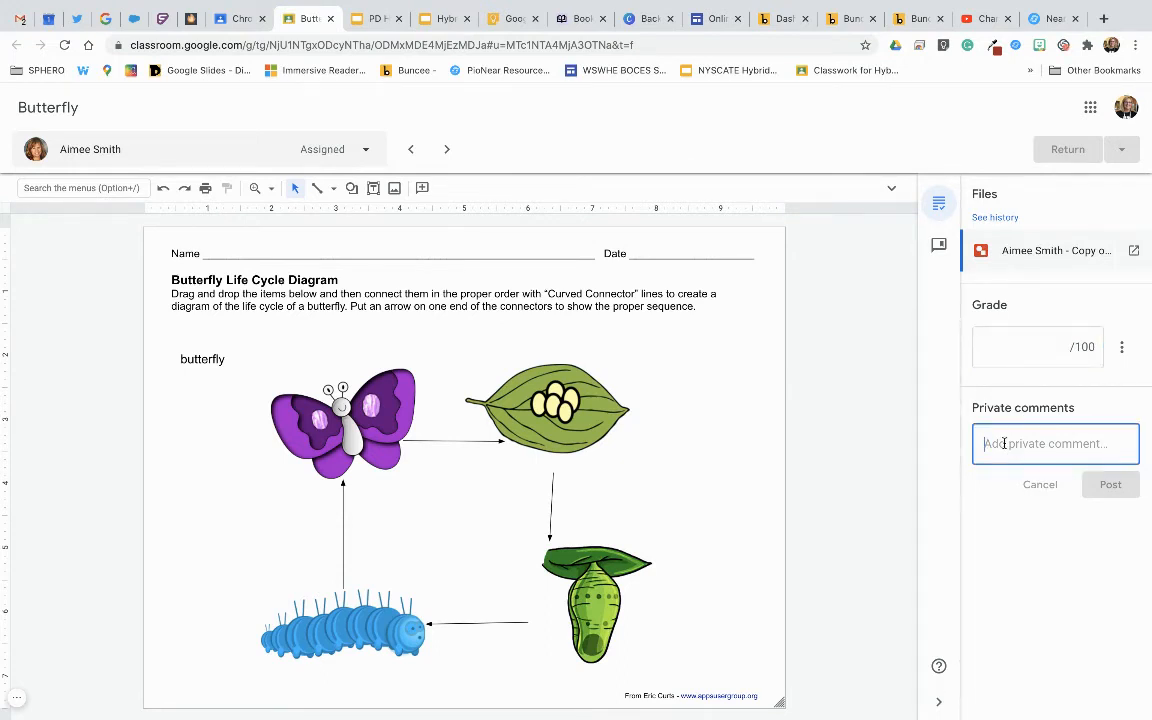
{"action": "left_click", "coordinate": [938, 246]}
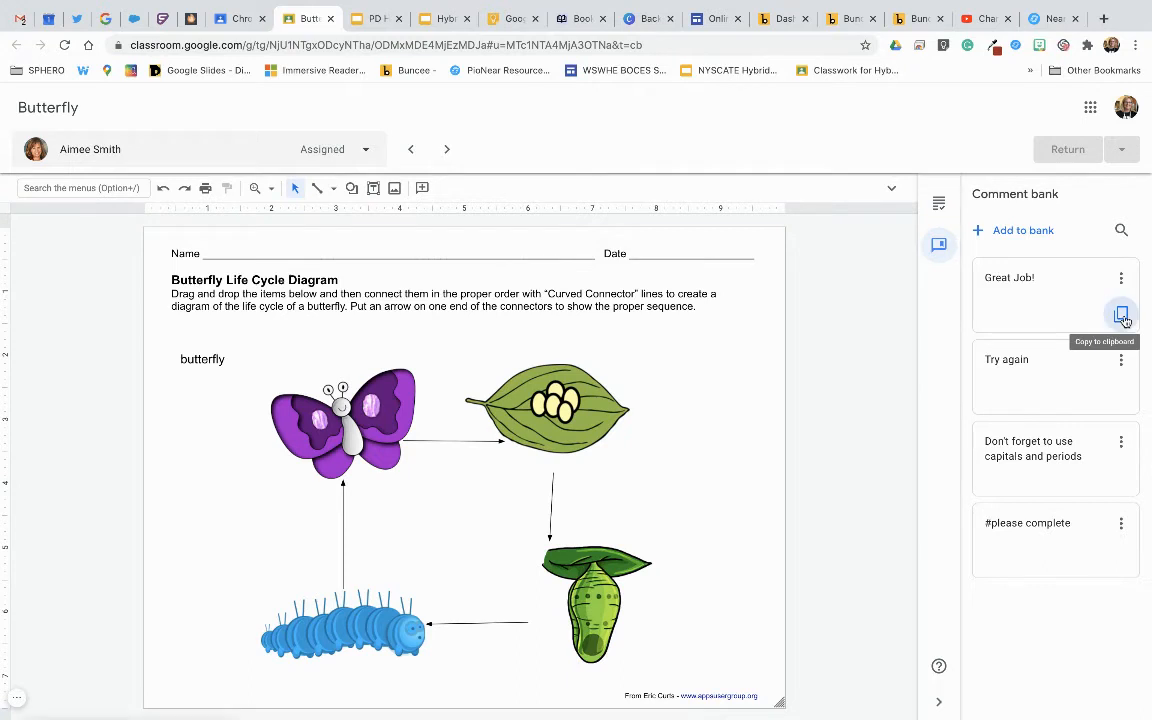
{"action": "left_click", "coordinate": [1121, 315]}
{"action": "left_click", "coordinate": [938, 203]}
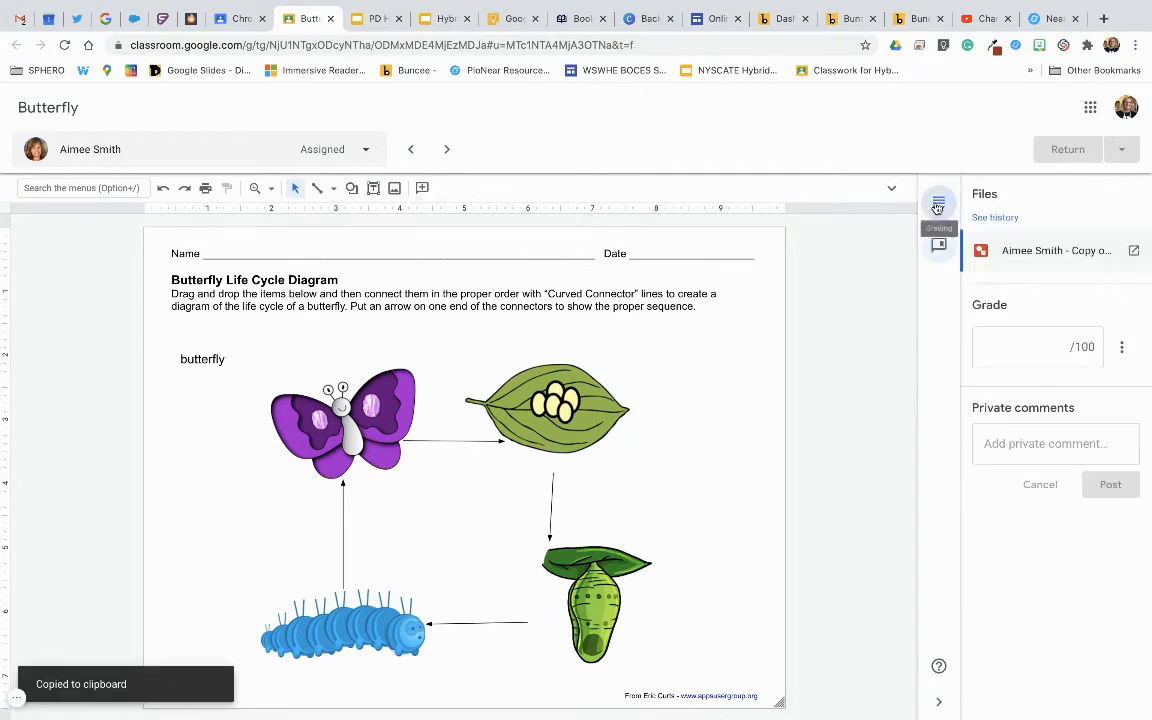
{"action": "left_click", "coordinate": [997, 440]}
{"action": "key", "text": "ctrl+v"}
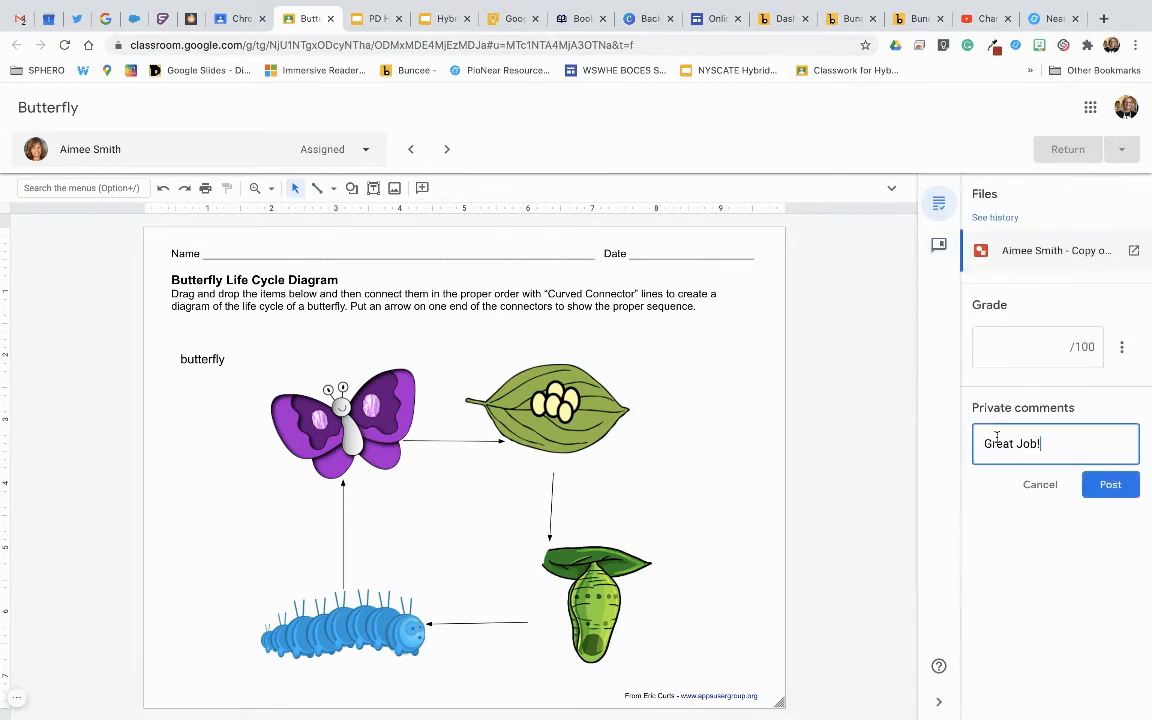
{"action": "left_click", "coordinate": [1113, 484]}
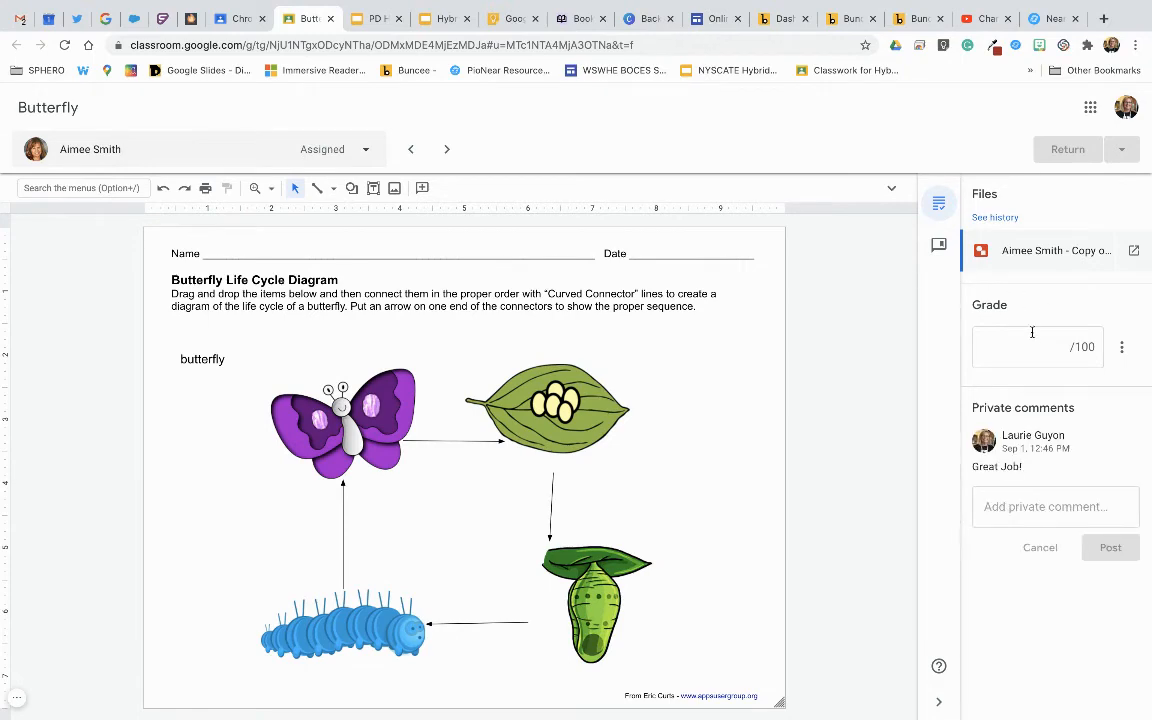
- Grade the student's Butterfly work 90 out of 100 and return it to the student
{"action": "left_click", "coordinate": [1062, 347]}
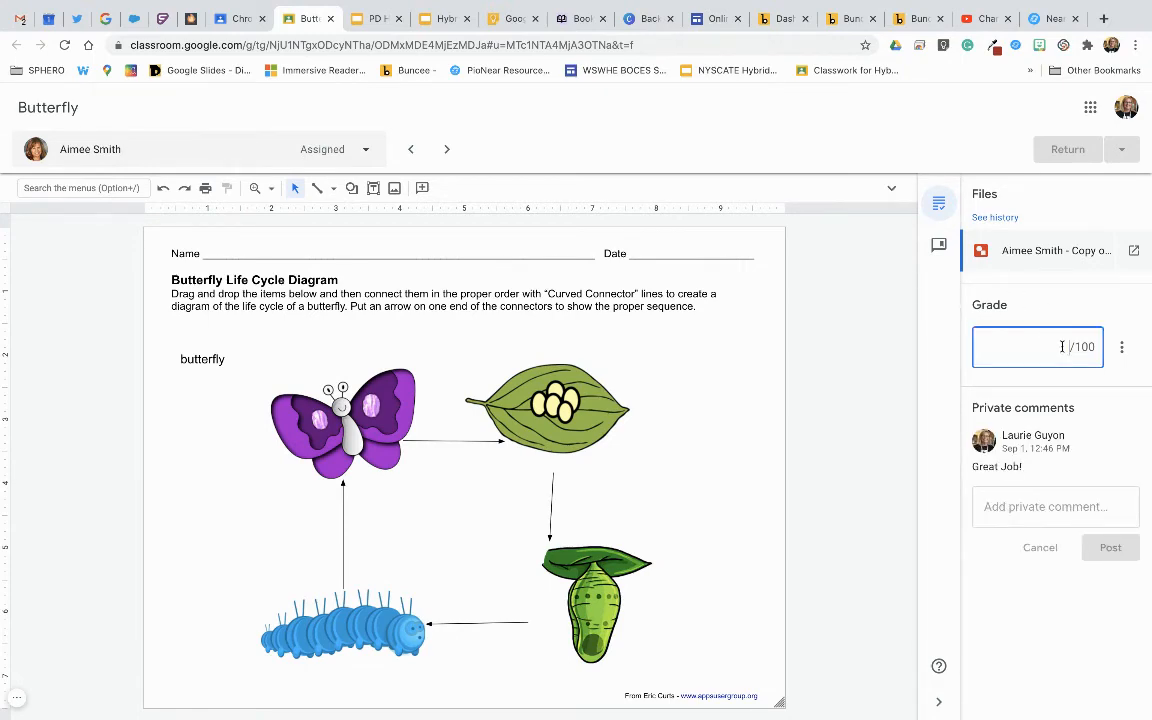
{"action": "type", "text": "90"}
{"action": "left_click", "coordinate": [1066, 149]}
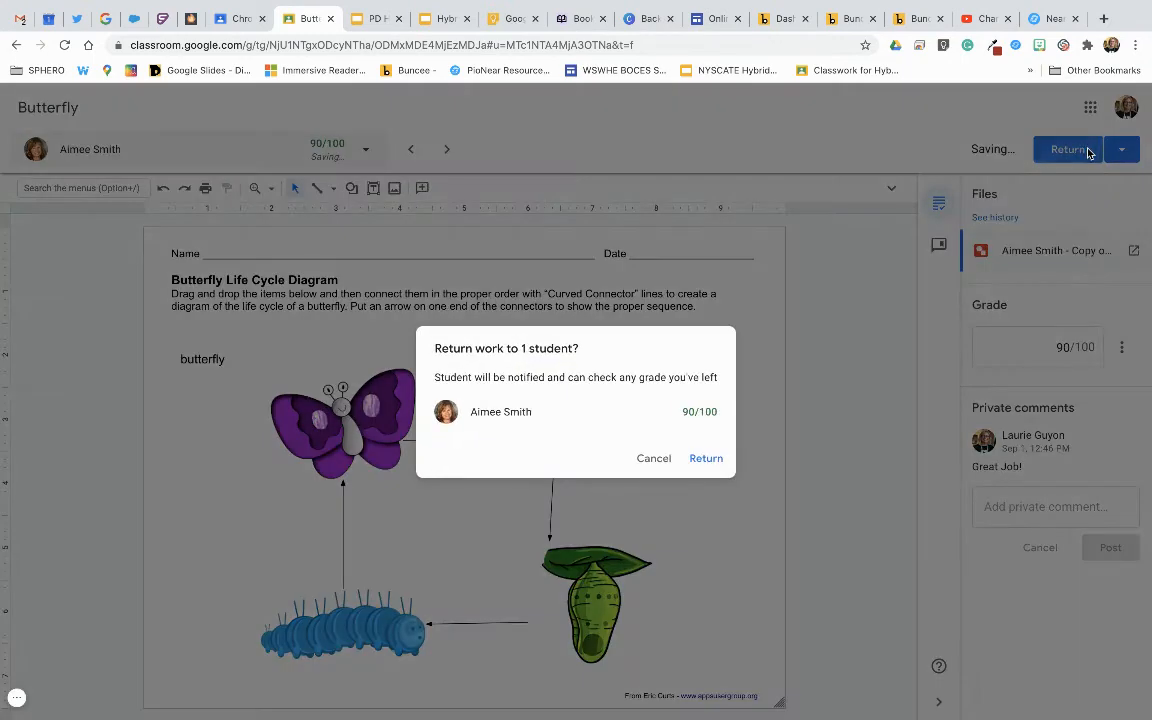
{"action": "left_click", "coordinate": [703, 459]}
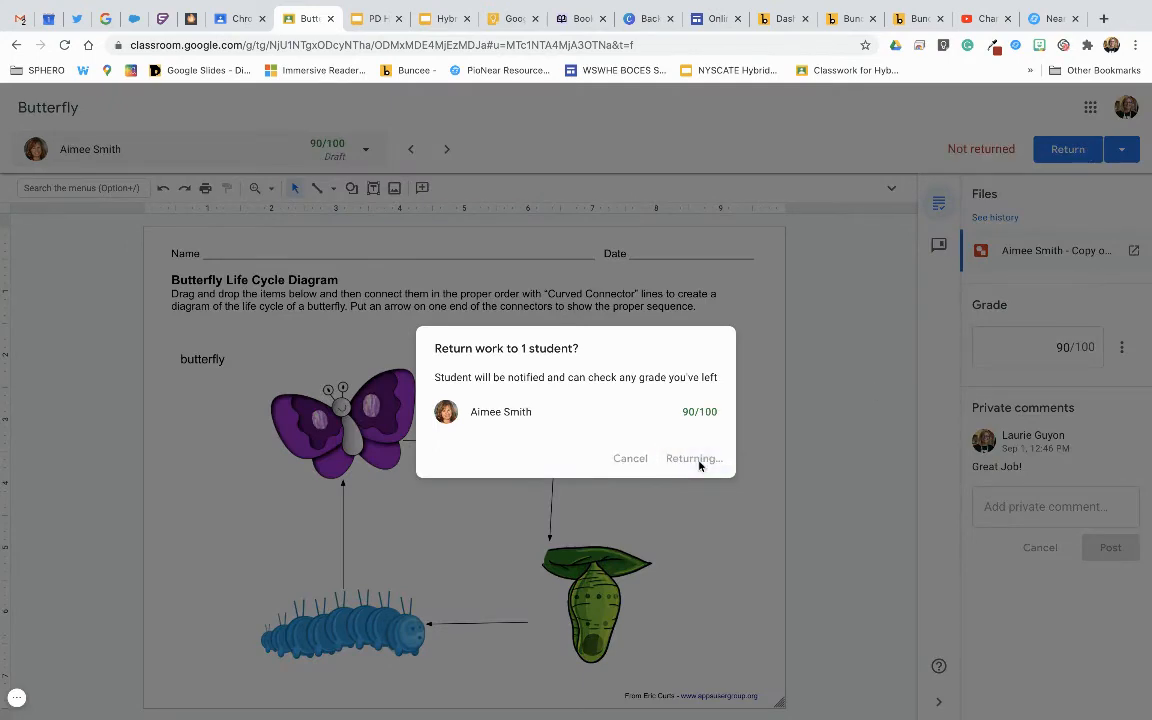
- Switch to the Hybrid Learning with Google Classroom slides and present from the Grading slide to the Google Meet slide
{"action": "left_click", "coordinate": [443, 19]}
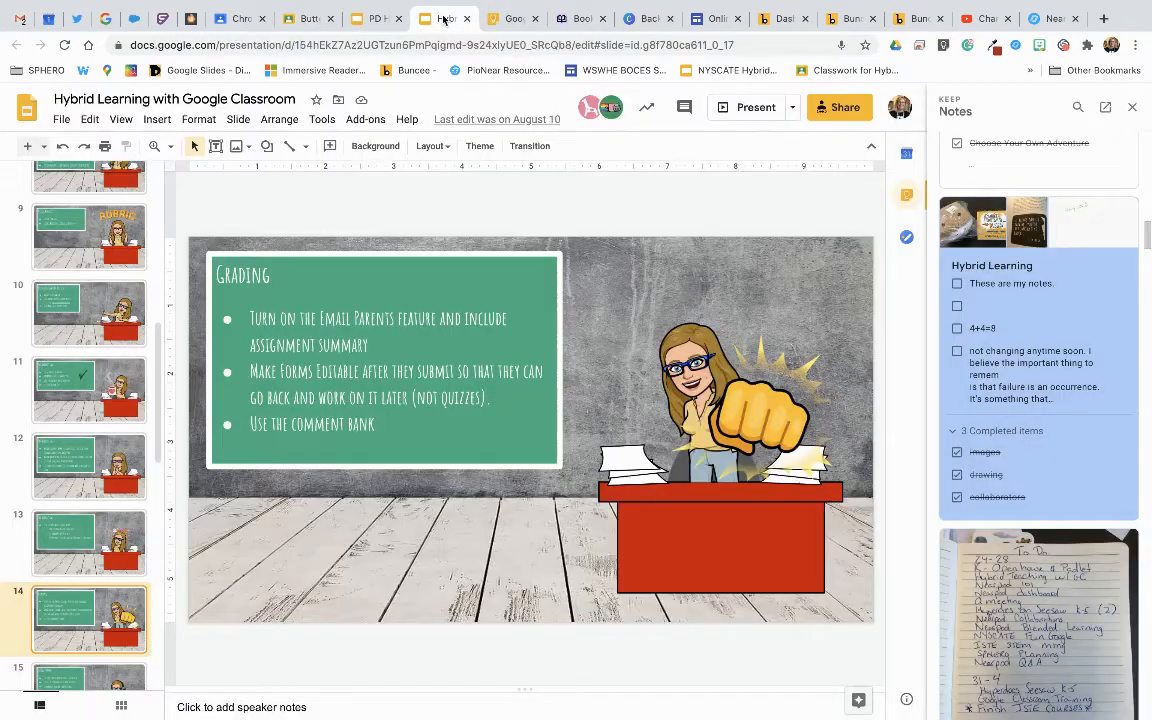
{"action": "left_click", "coordinate": [739, 115]}
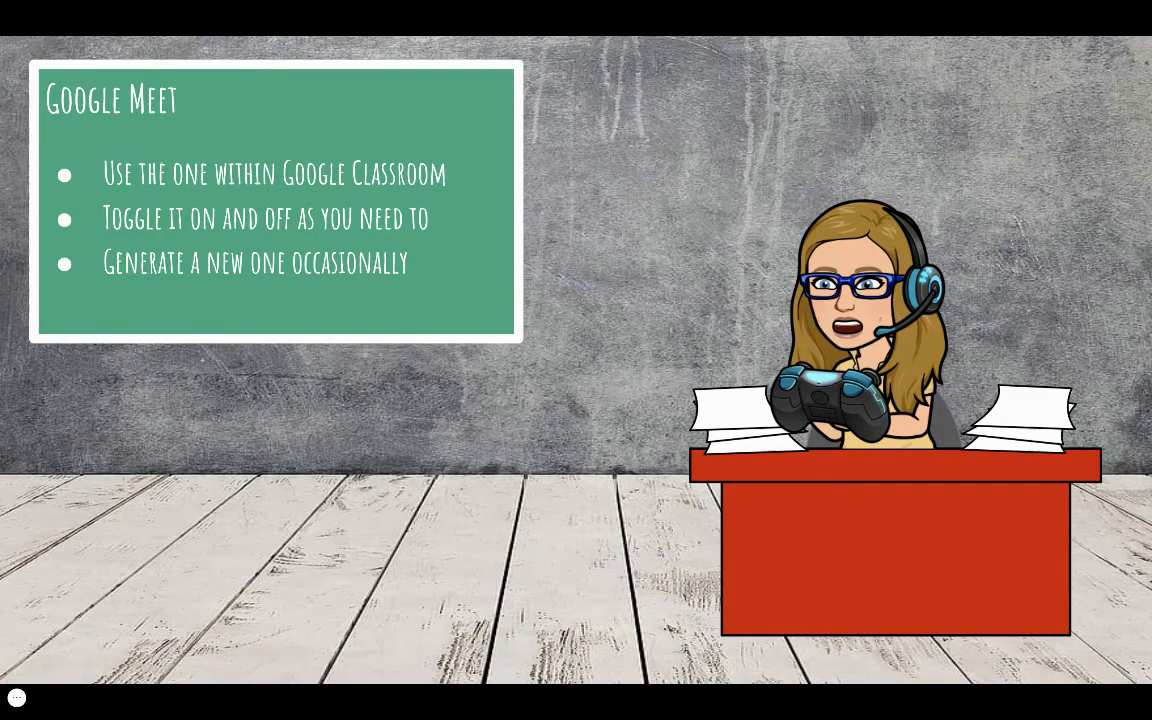
{"action": "key", "text": "Escape"}
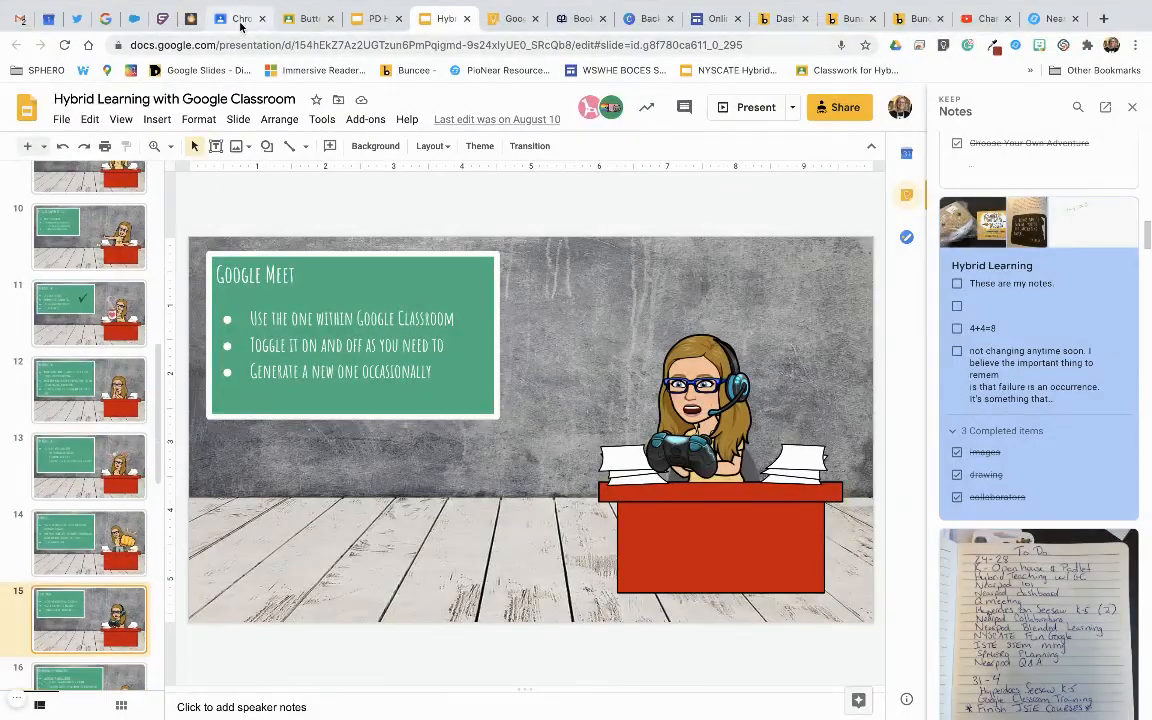
- Return to the Chromebook Workflow in the Classroom class and make its Meet link visible to students in the class settings, saving the change
{"action": "left_click", "coordinate": [240, 18]}
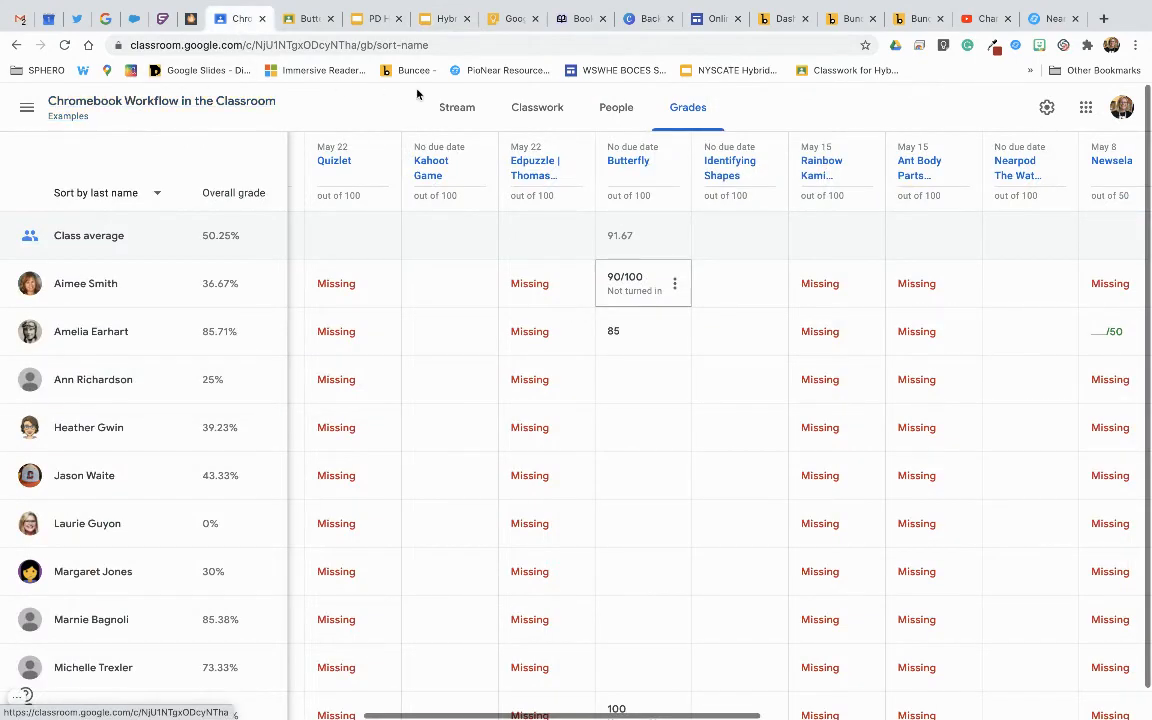
{"action": "left_click", "coordinate": [458, 110]}
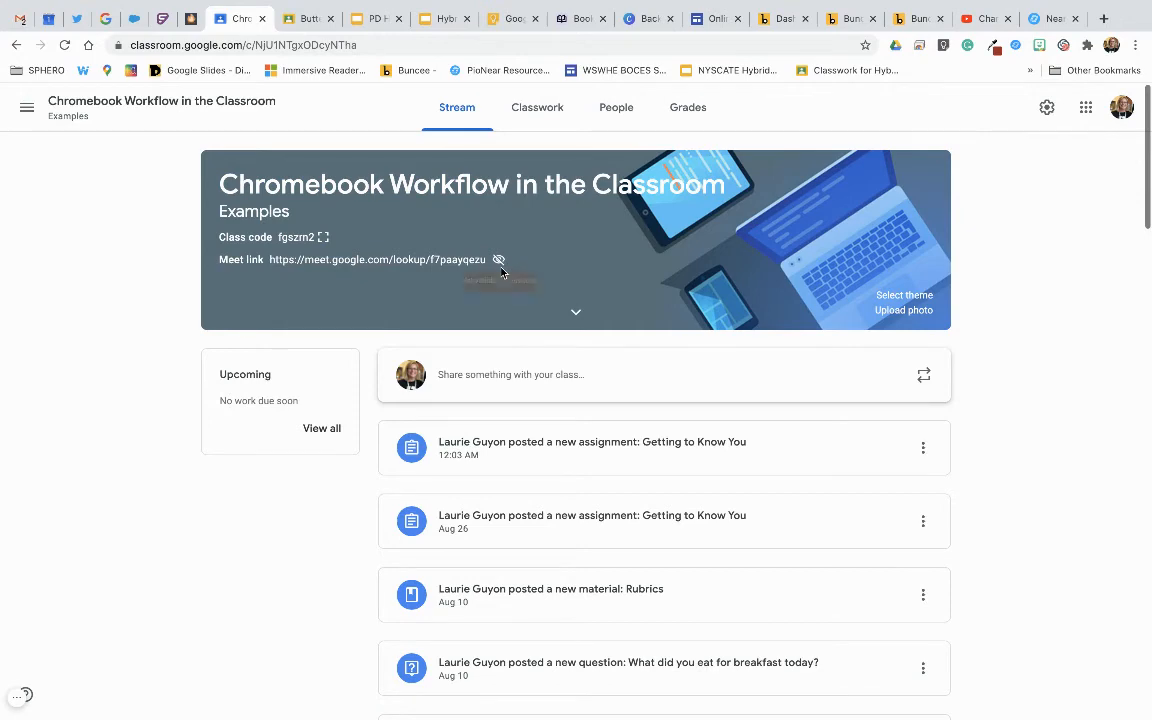
{"action": "left_click", "coordinate": [1050, 113]}
{"action": "scroll", "coordinate": [664, 386], "scroll_direction": "down", "scroll_amount": 2}
{"action": "scroll", "coordinate": [406, 571], "scroll_direction": "down", "scroll_amount": 1}
{"action": "scroll", "coordinate": [404, 570], "scroll_direction": "down", "scroll_amount": 2}
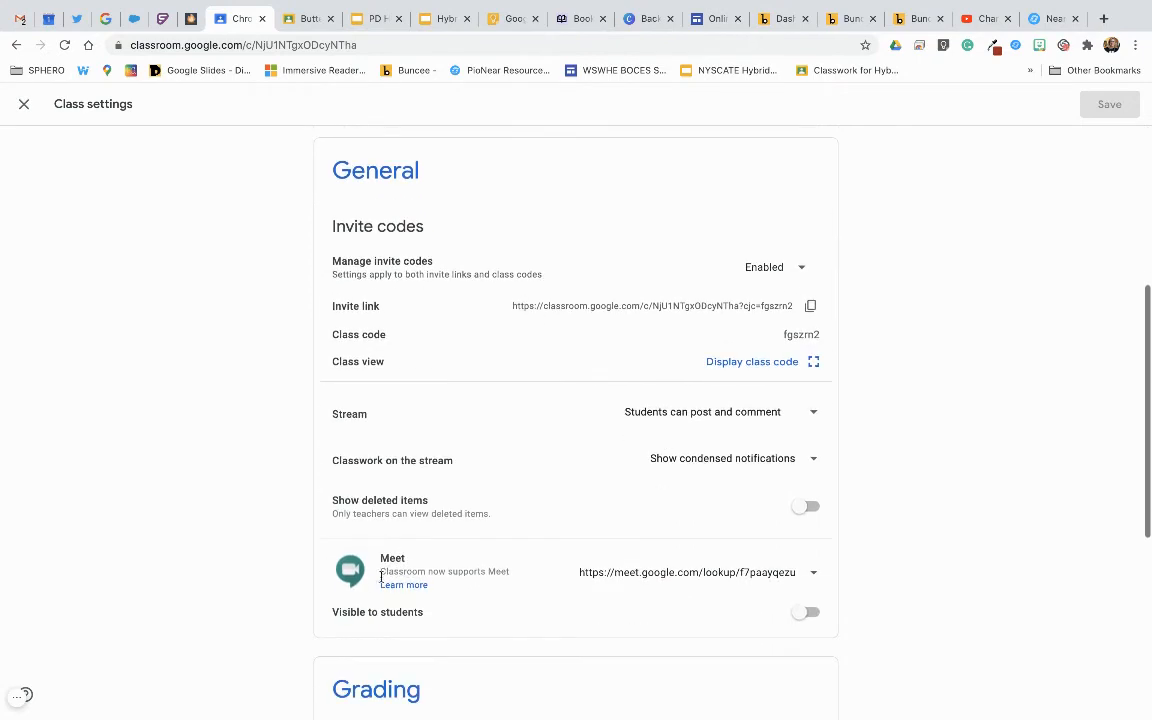
{"action": "left_click", "coordinate": [806, 614]}
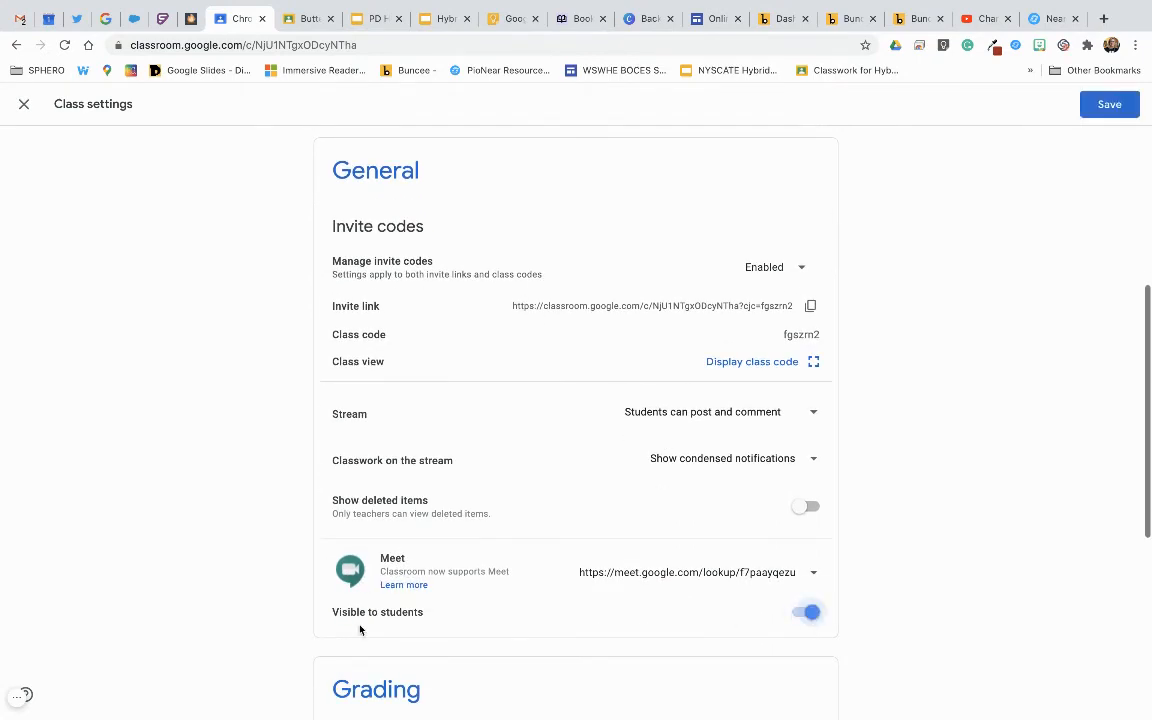
{"action": "left_click", "coordinate": [1107, 104]}
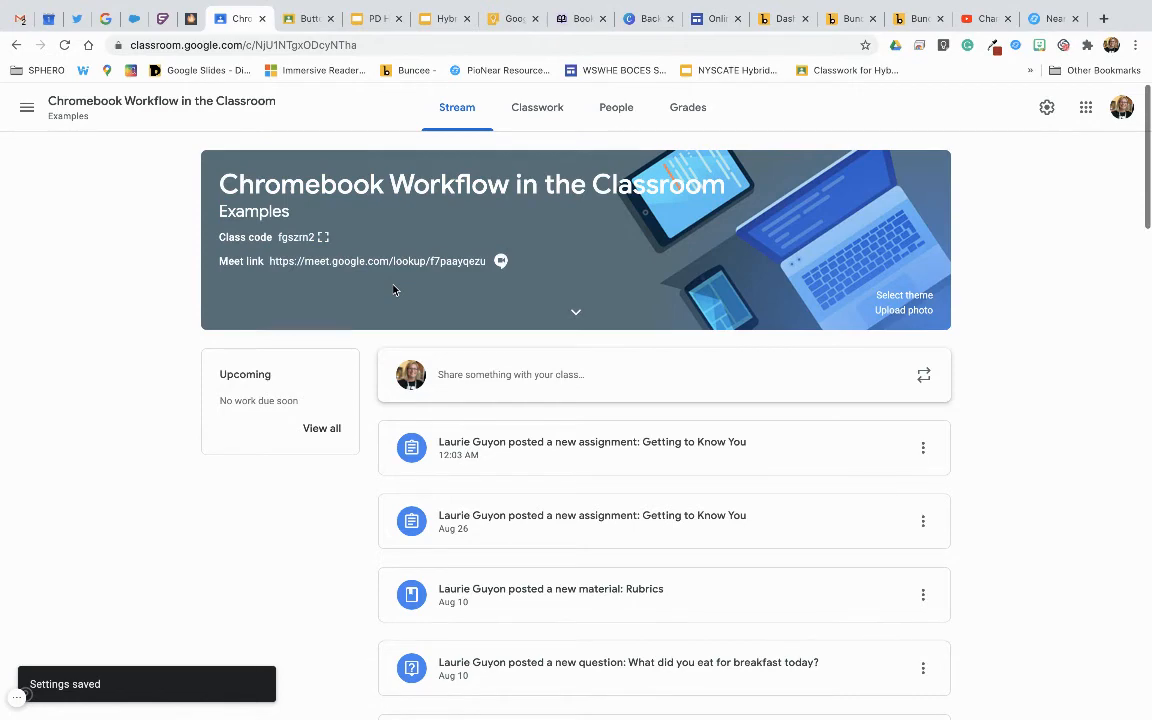
- Present the Google Meet and add-ons and extensions slides of the Hybrid Learning deck, then close the Keep notes beside it
{"action": "left_click", "coordinate": [290, 20]}
{"action": "left_click", "coordinate": [436, 19]}
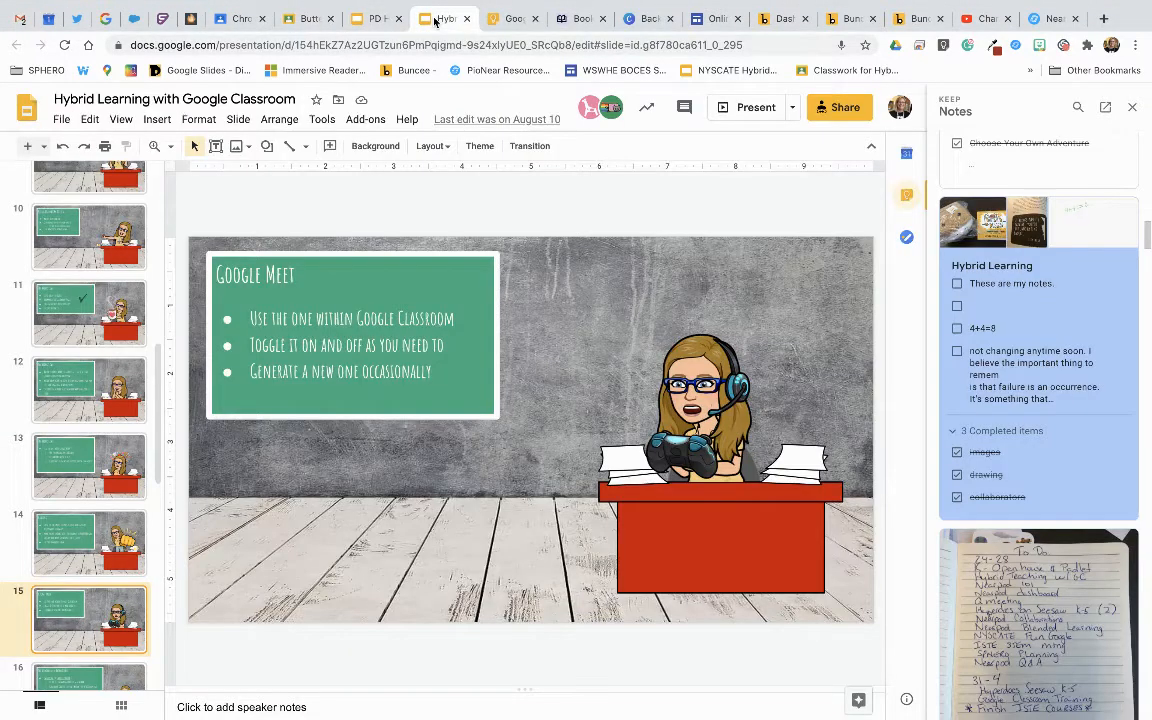
{"action": "left_click", "coordinate": [748, 107]}
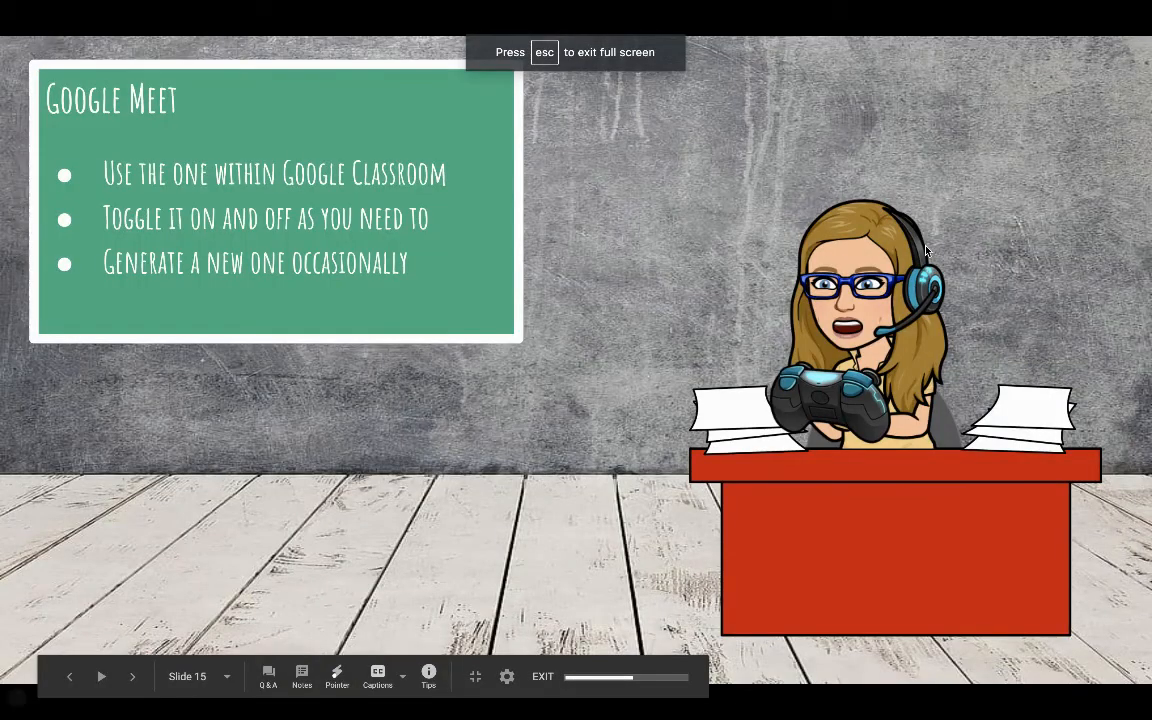
{"action": "key", "text": "Right"}
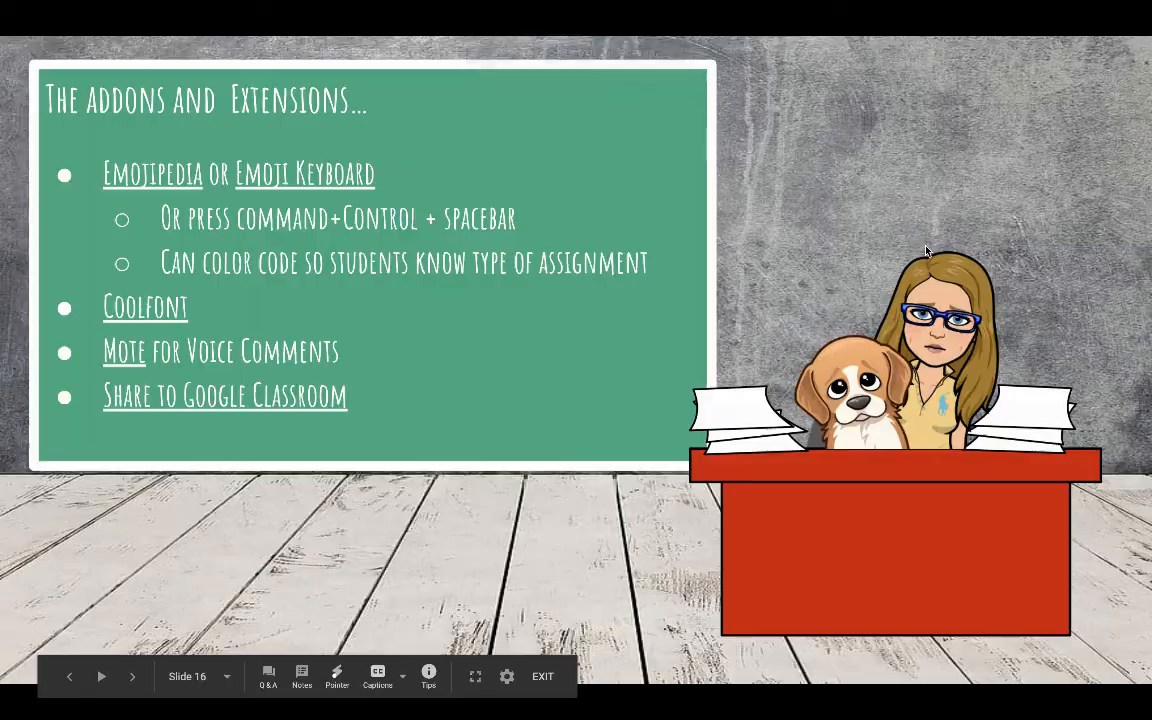
{"action": "key", "text": "Escape"}
{"action": "left_click", "coordinate": [1132, 108]}
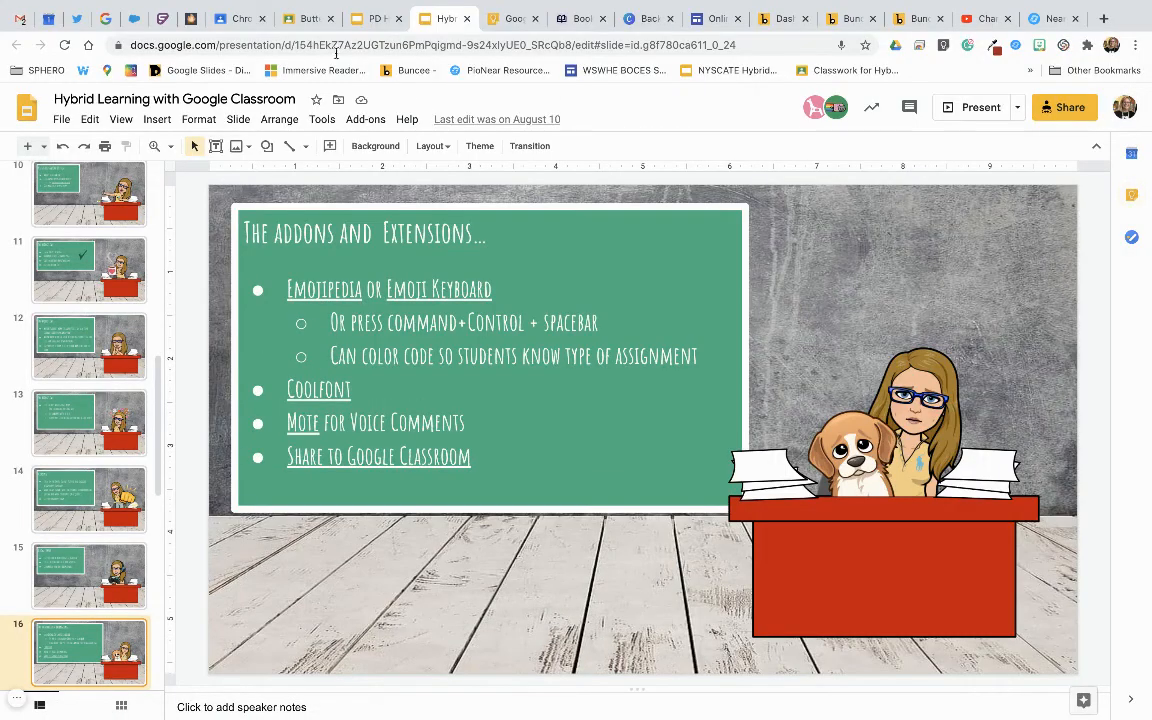
- Return to the class's Classwork page and examine how topic titles are styled with emojis and decorative fonts
{"action": "left_click", "coordinate": [310, 19]}
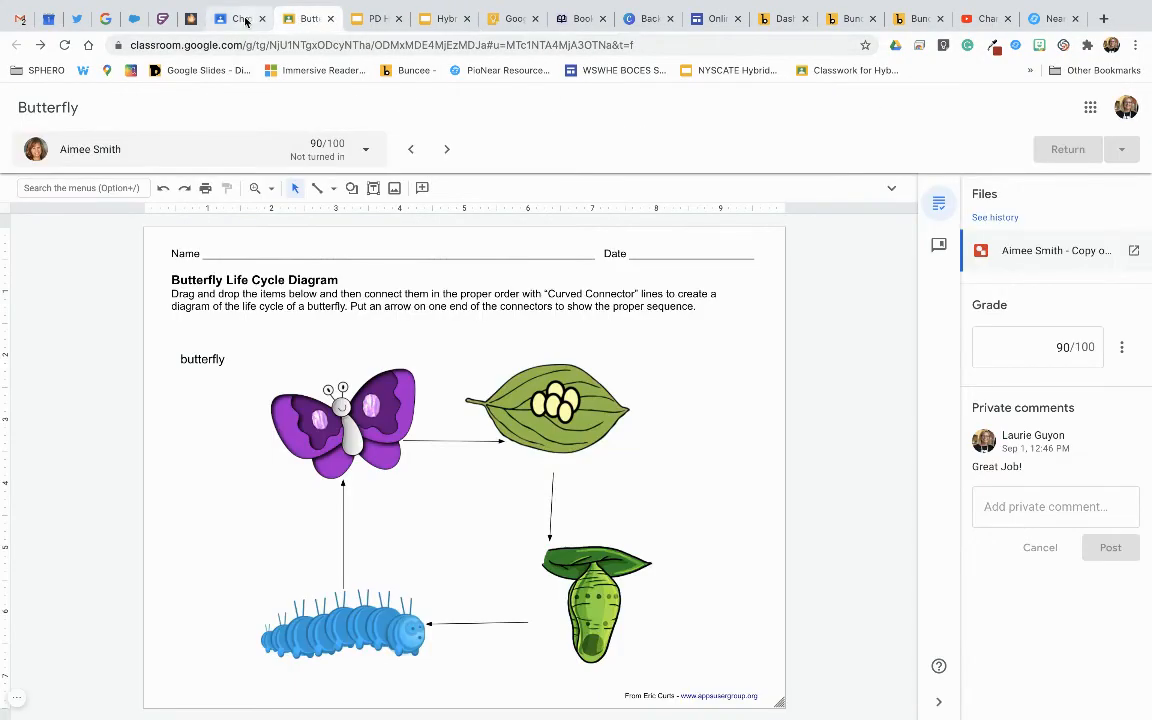
{"action": "left_click", "coordinate": [243, 19]}
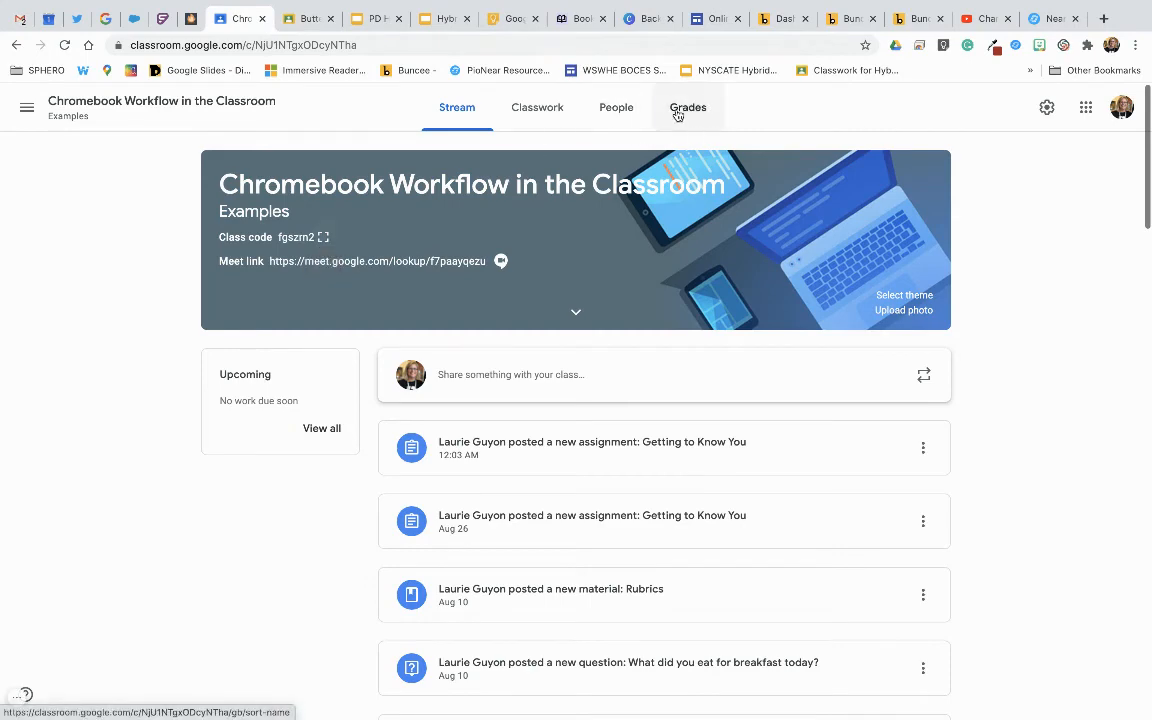
{"action": "left_click", "coordinate": [540, 112]}
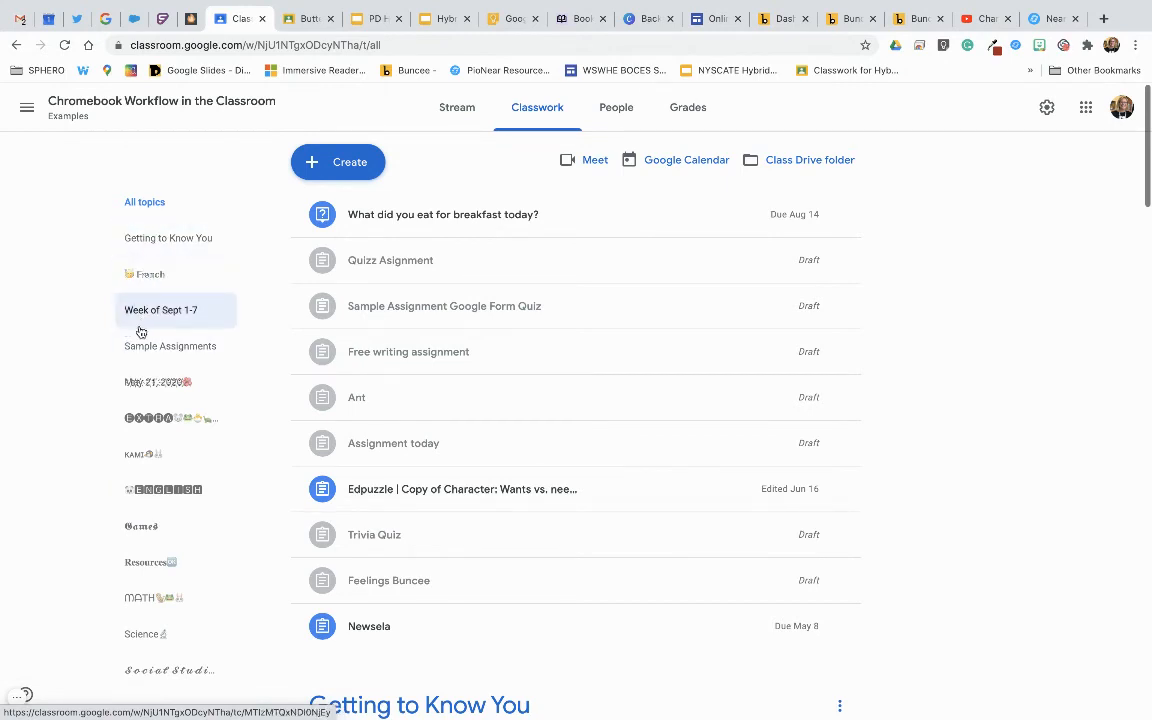
{"action": "scroll", "coordinate": [265, 468], "scroll_direction": "down", "scroll_amount": 5}
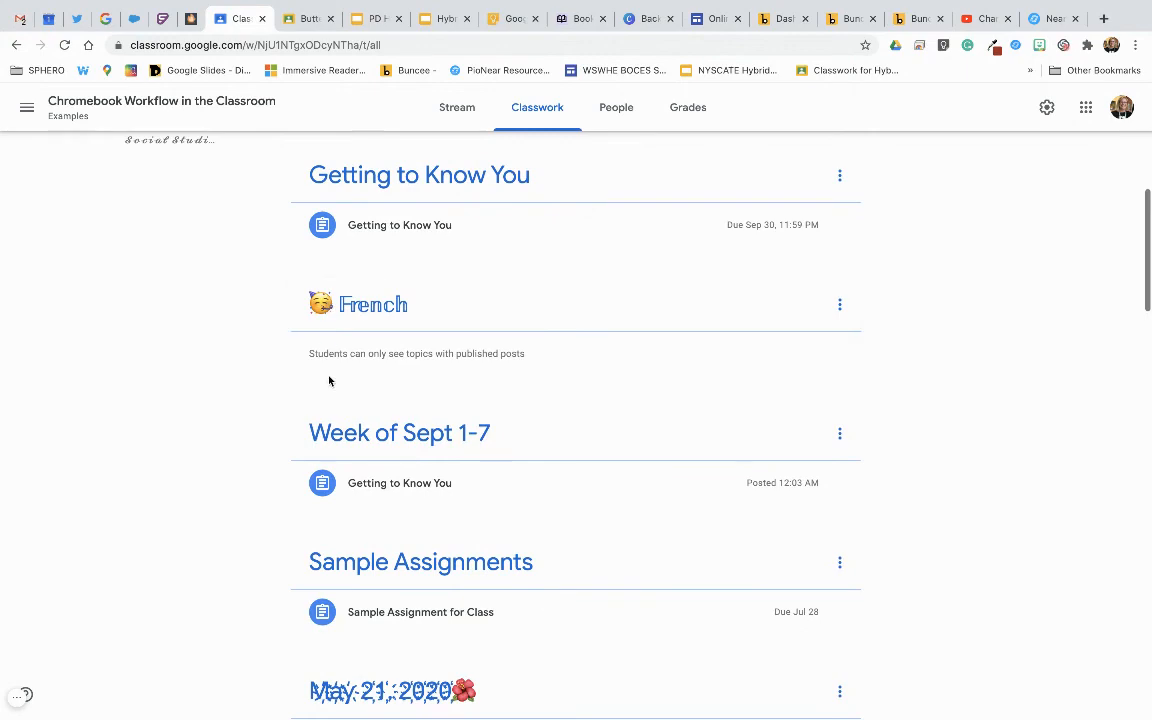
{"action": "scroll", "coordinate": [329, 380], "scroll_direction": "down", "scroll_amount": 2}
{"action": "scroll", "coordinate": [329, 380], "scroll_direction": "down", "scroll_amount": 1}
{"action": "scroll", "coordinate": [345, 447], "scroll_direction": "down", "scroll_amount": 2}
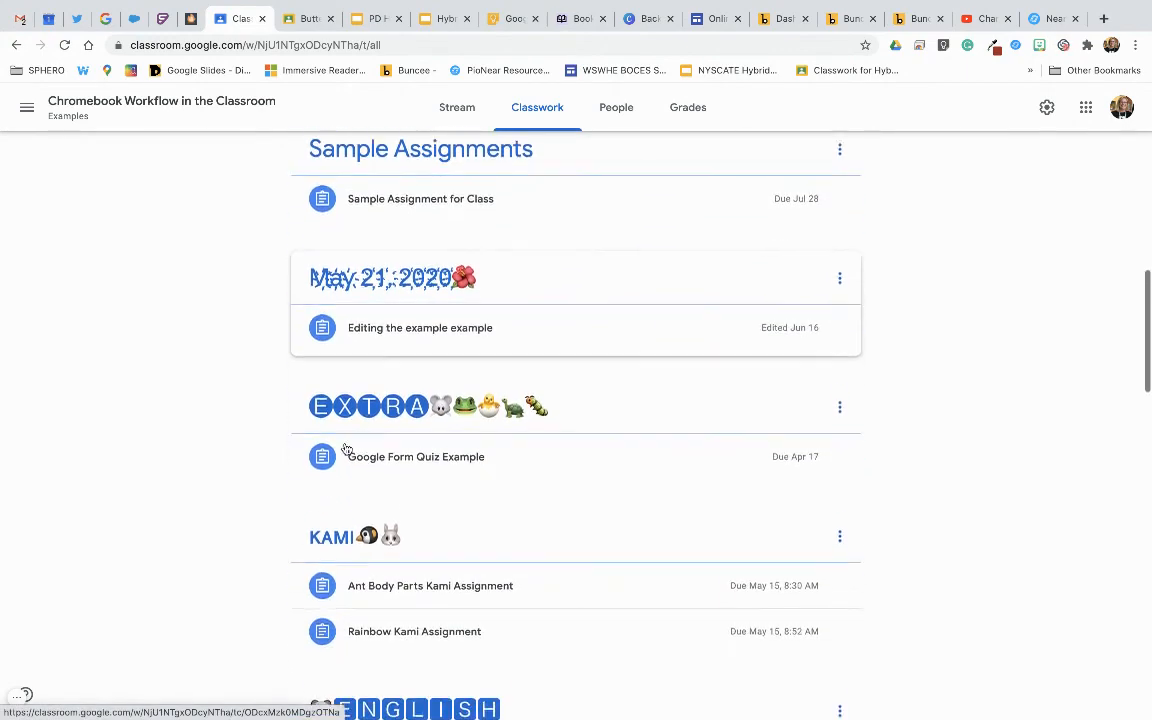
{"action": "scroll", "coordinate": [465, 404], "scroll_direction": "down", "scroll_amount": 4}
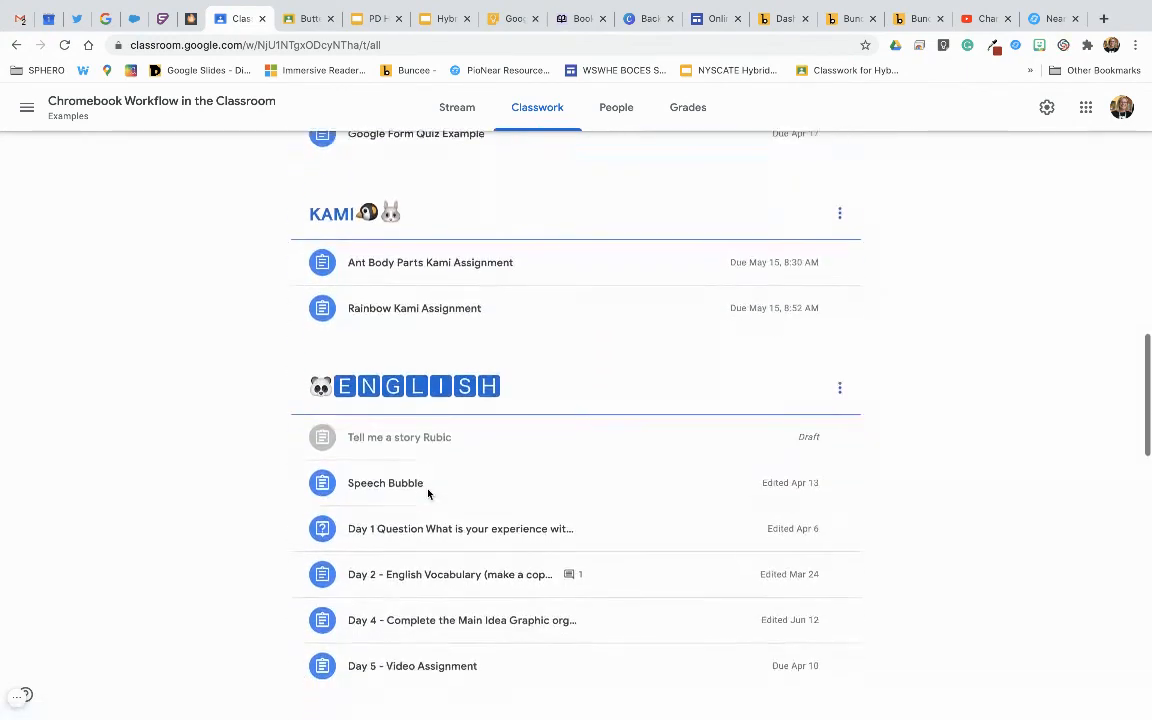
{"action": "scroll", "coordinate": [393, 483], "scroll_direction": "down", "scroll_amount": 2}
{"action": "scroll", "coordinate": [388, 484], "scroll_direction": "up", "scroll_amount": 7}
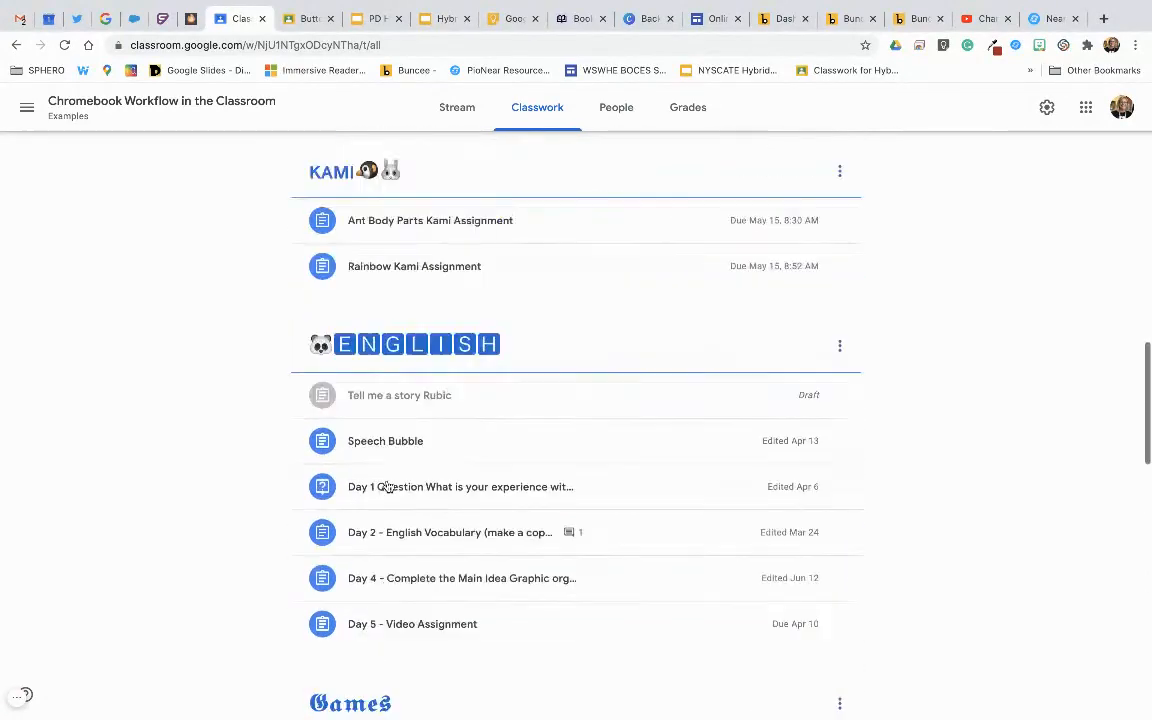
{"action": "scroll", "coordinate": [388, 484], "scroll_direction": "up", "scroll_amount": 1}
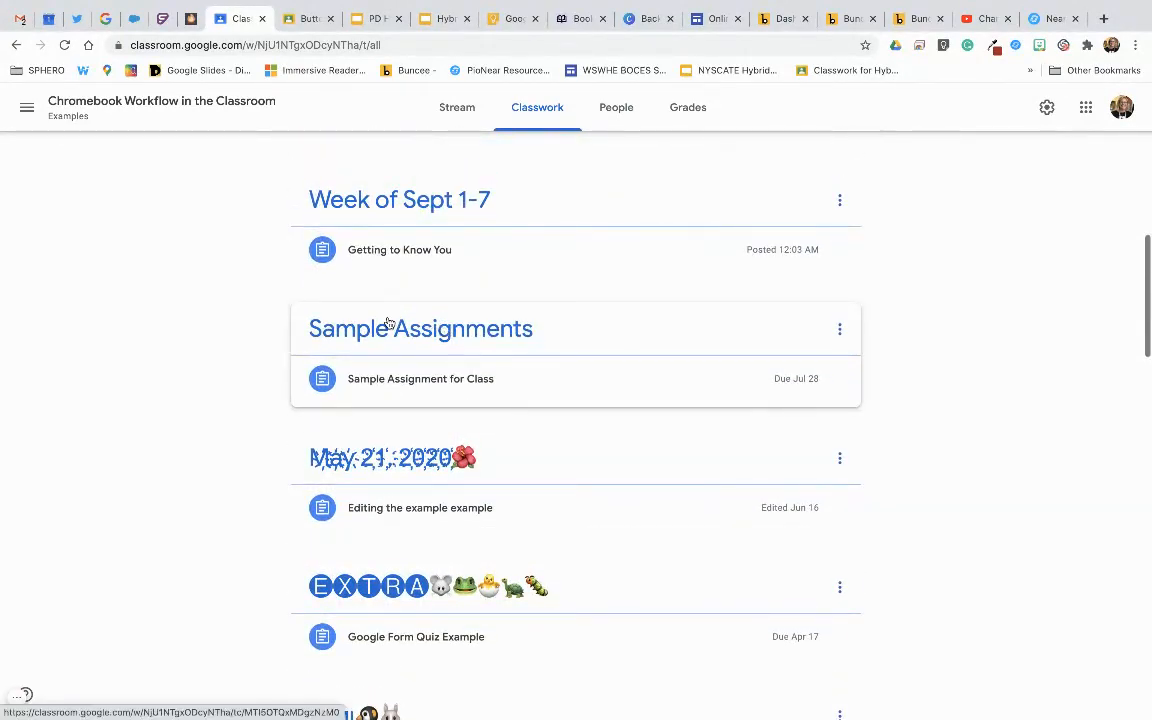
- Open the Sample Assignments topic for renaming and copy its current name
{"action": "left_click", "coordinate": [840, 335]}
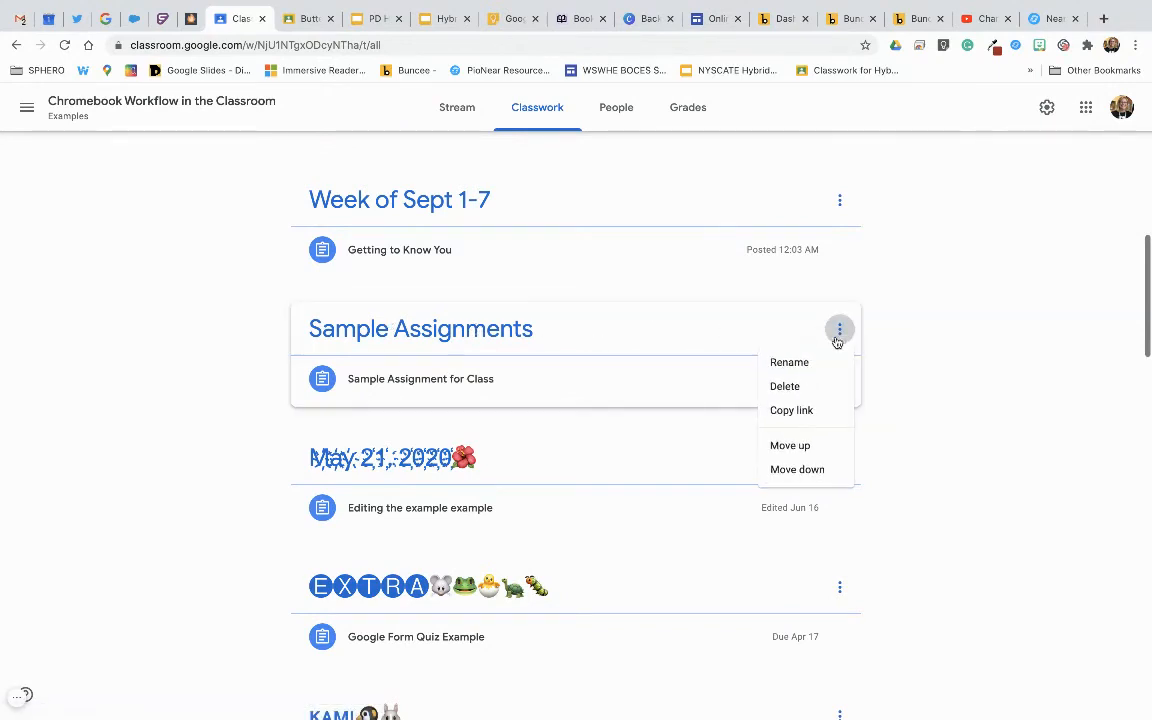
{"action": "left_click", "coordinate": [807, 365]}
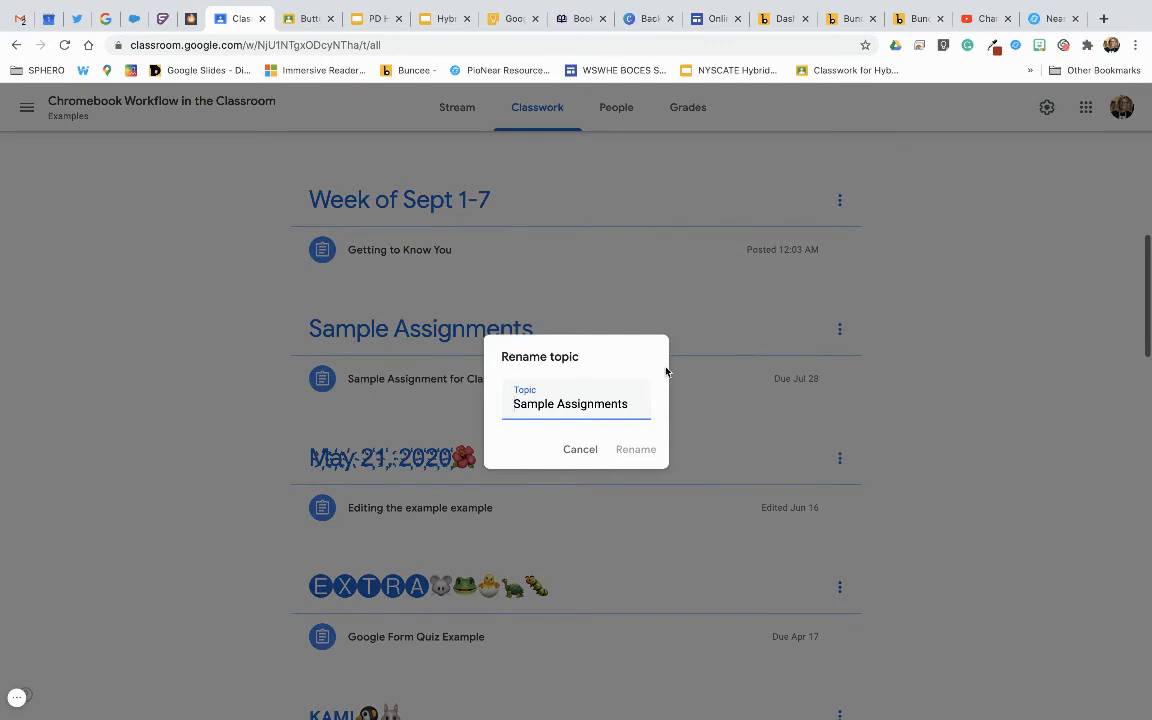
{"action": "left_click_drag", "start_coordinate": [627, 403], "coordinate": [510, 406]}
{"action": "key", "text": "ctrl+c"}
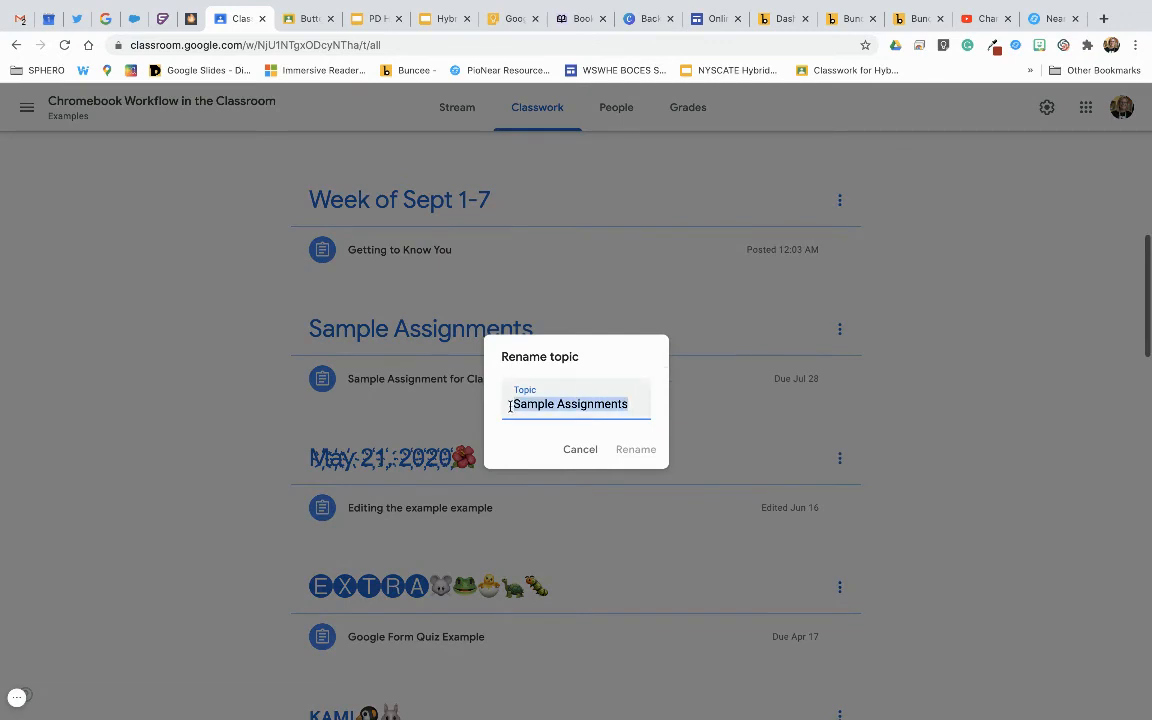
- Open coolfont.org in a new browser tab and paste "Sample Assignments" as the text to convert
{"action": "left_click", "coordinate": [1104, 18]}
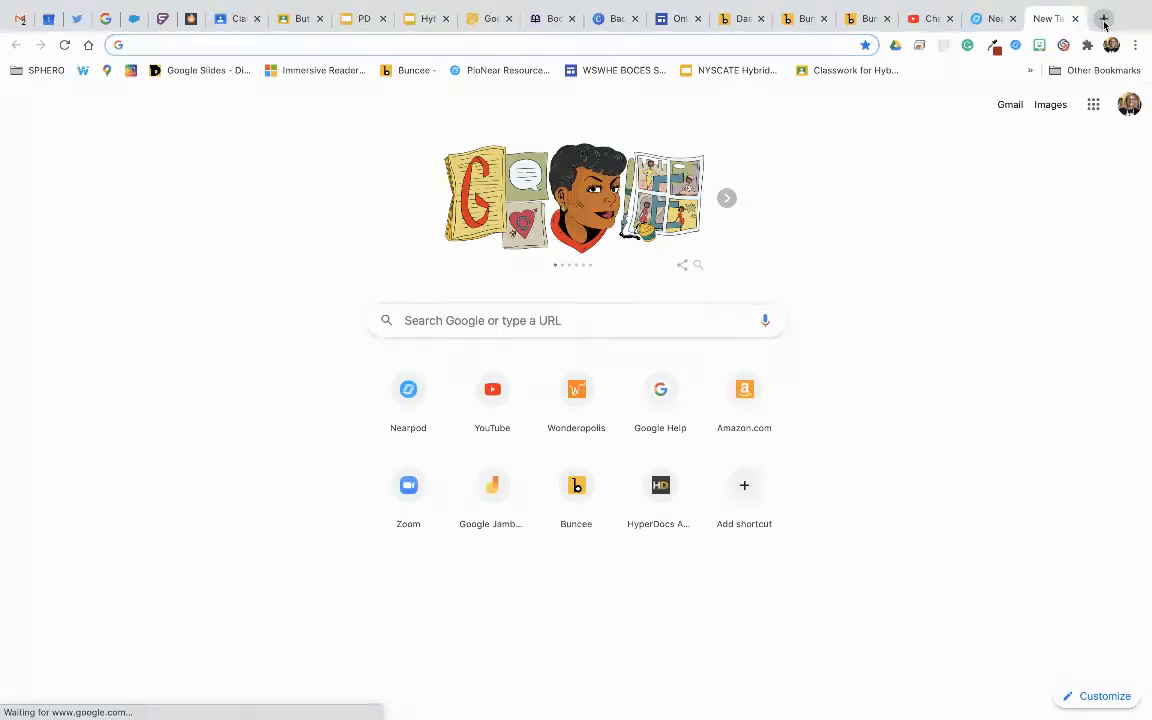
{"action": "type", "text": "col"}
{"action": "key", "text": "BackSpace"}
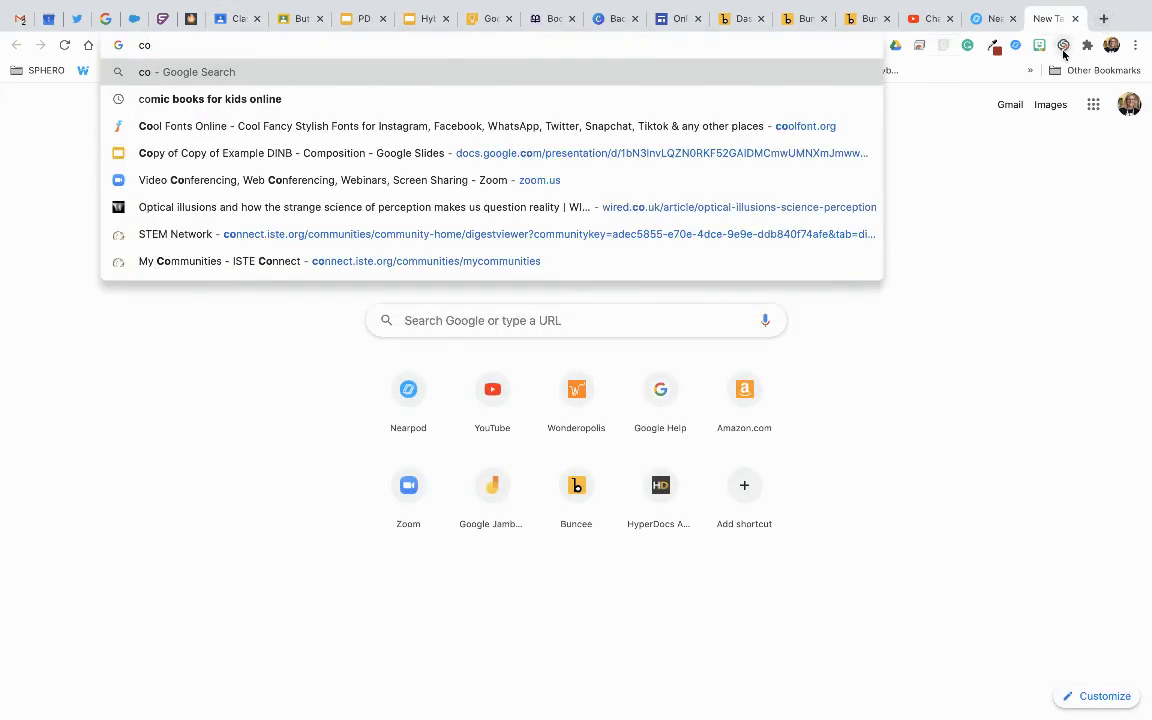
{"action": "type", "text": "o"}
{"action": "key", "text": "Return"}
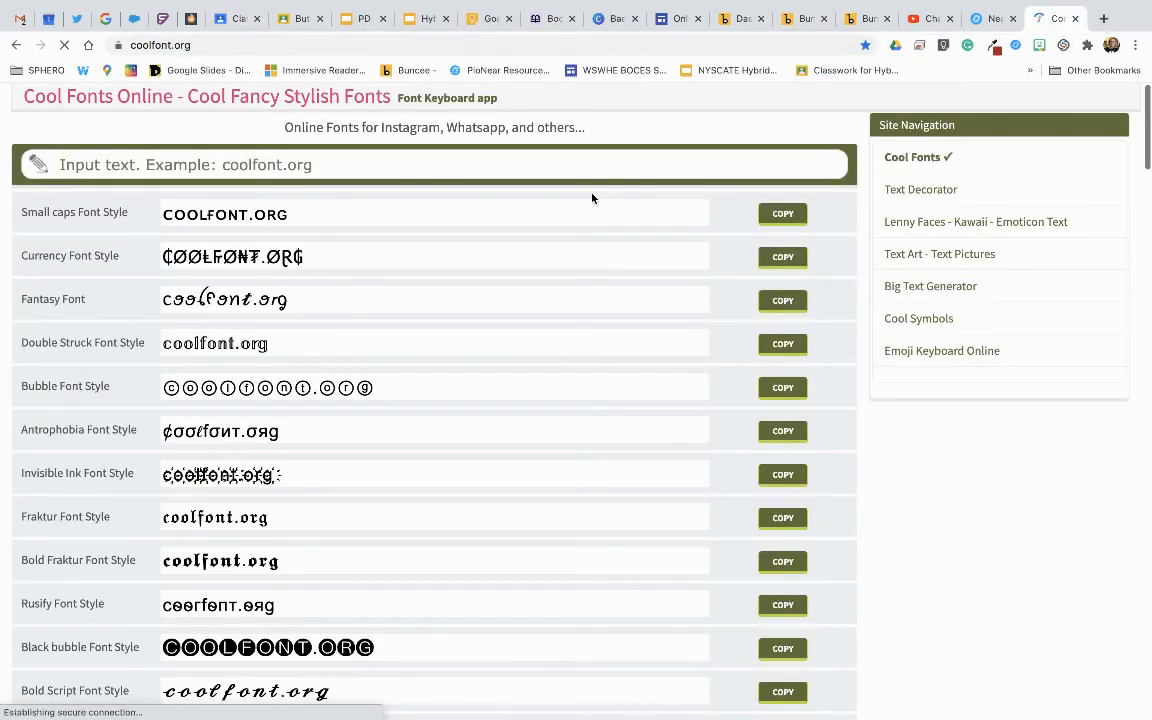
{"action": "key", "text": "ctrl+v"}
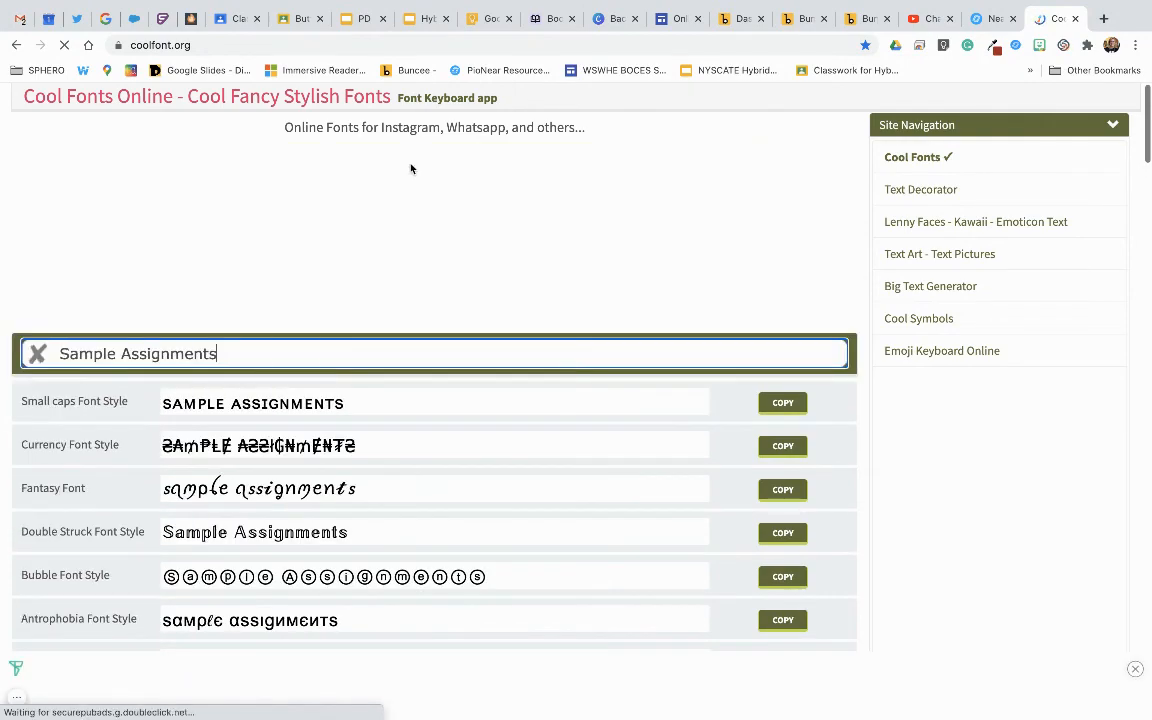
- Find the Black square Font Style version of "Sample Assignments" among the converted styles and copy it
{"action": "scroll", "coordinate": [407, 430], "scroll_direction": "down", "scroll_amount": 10}
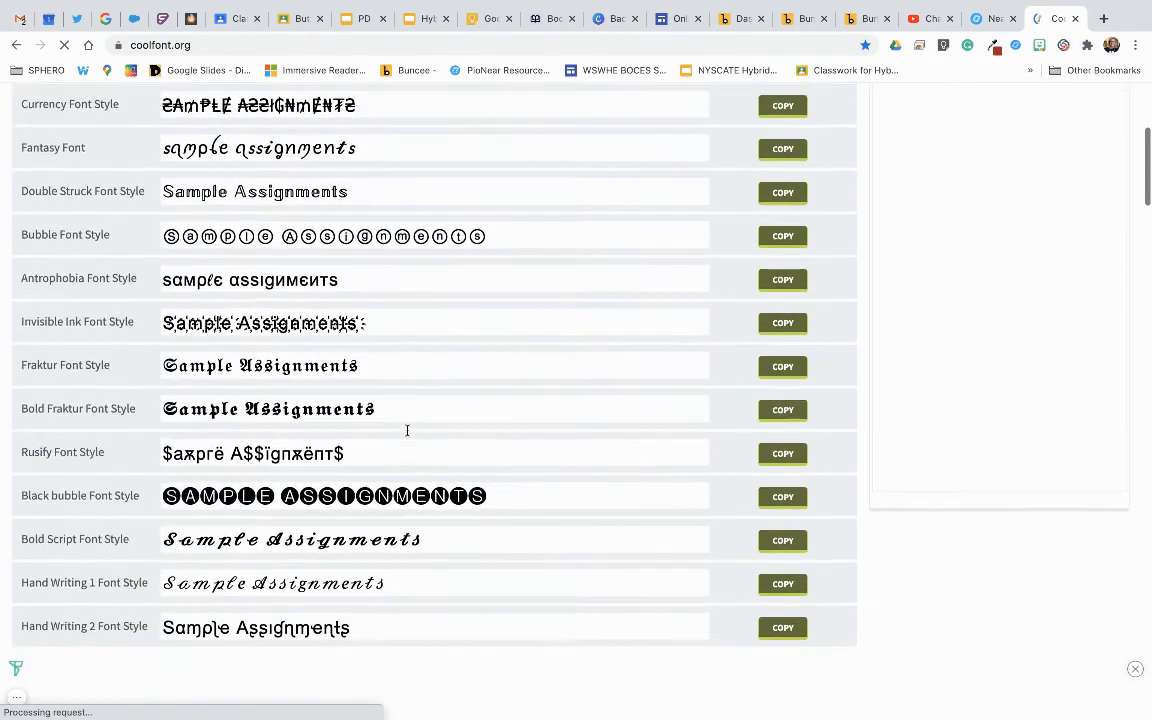
{"action": "scroll", "coordinate": [407, 430], "scroll_direction": "down", "scroll_amount": 6}
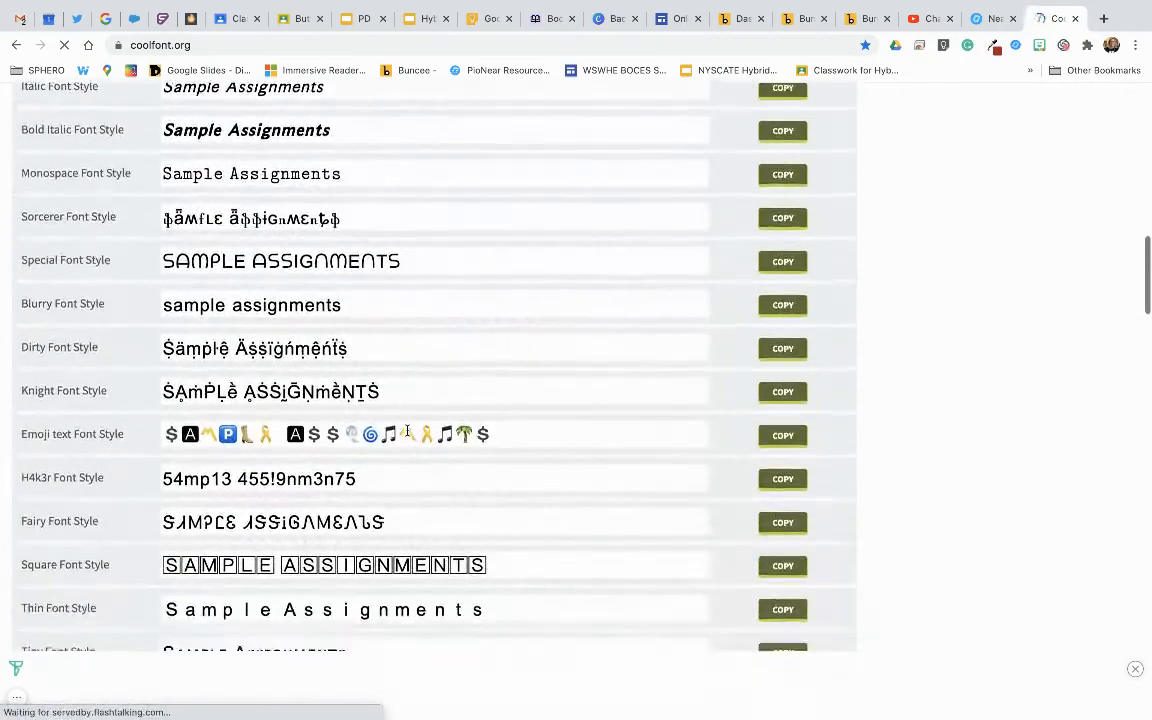
{"action": "scroll", "coordinate": [407, 430], "scroll_direction": "down", "scroll_amount": 3}
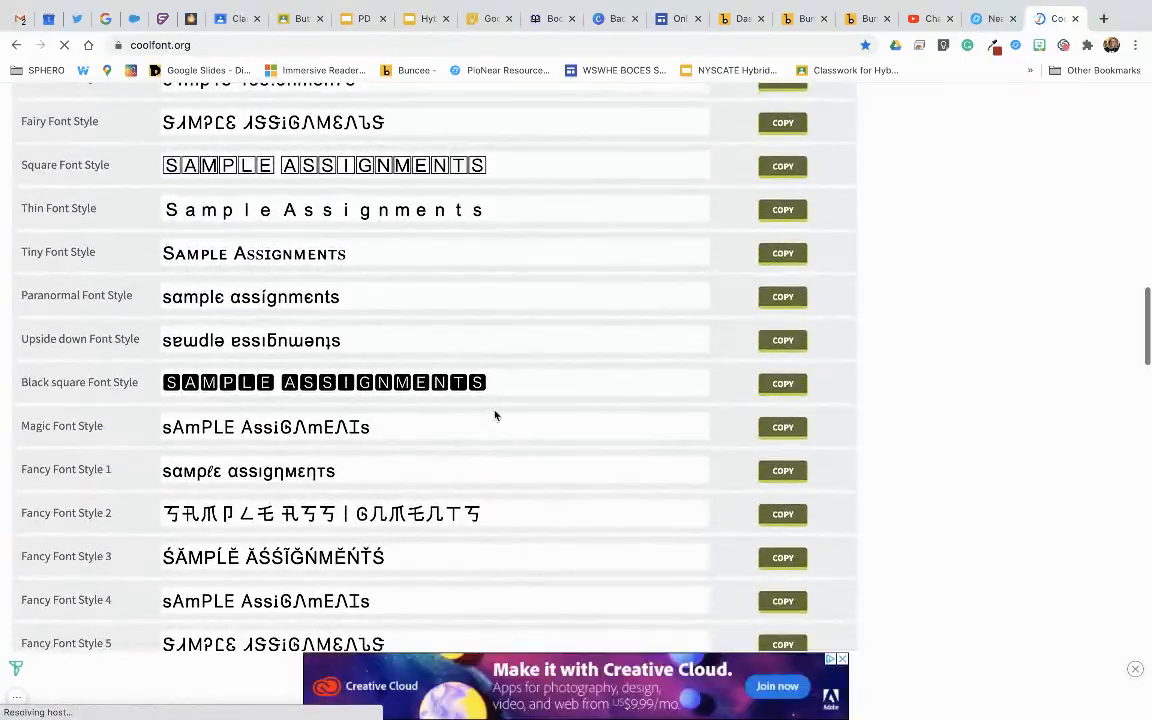
{"action": "left_click", "coordinate": [783, 384]}
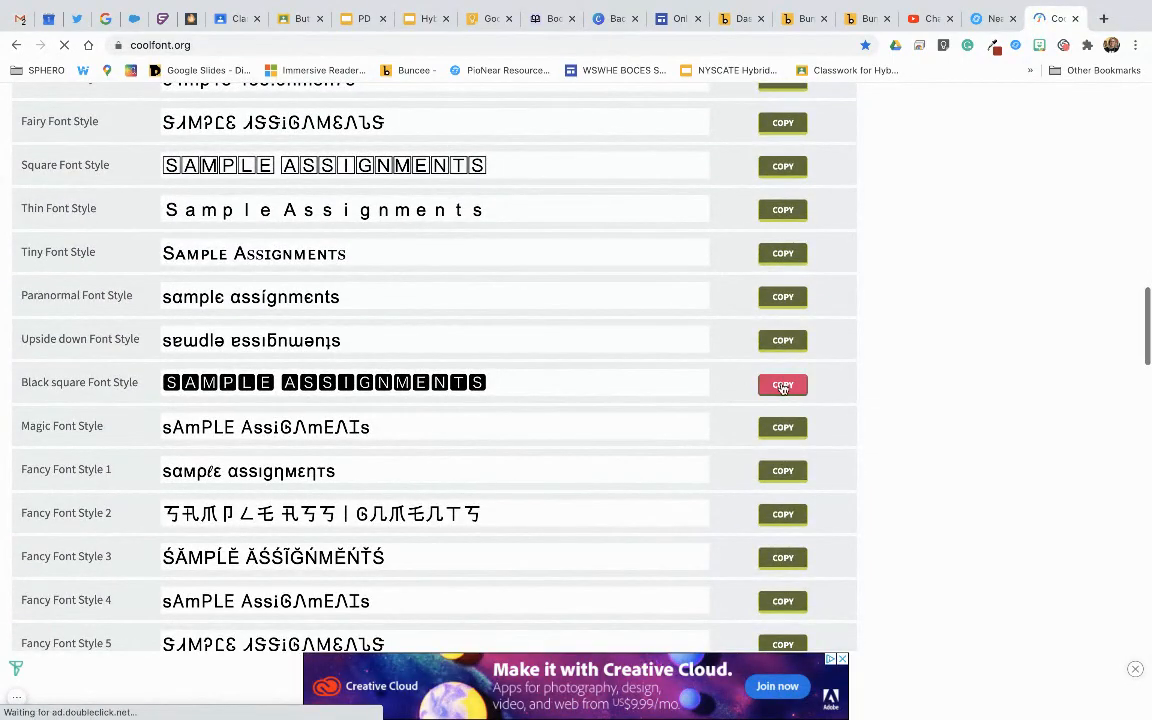
- Return to the Classroom topic being renamed, replace its name with the copied black square text, and save it
{"action": "left_click", "coordinate": [232, 18]}
{"action": "key", "text": "ctrl+v"}
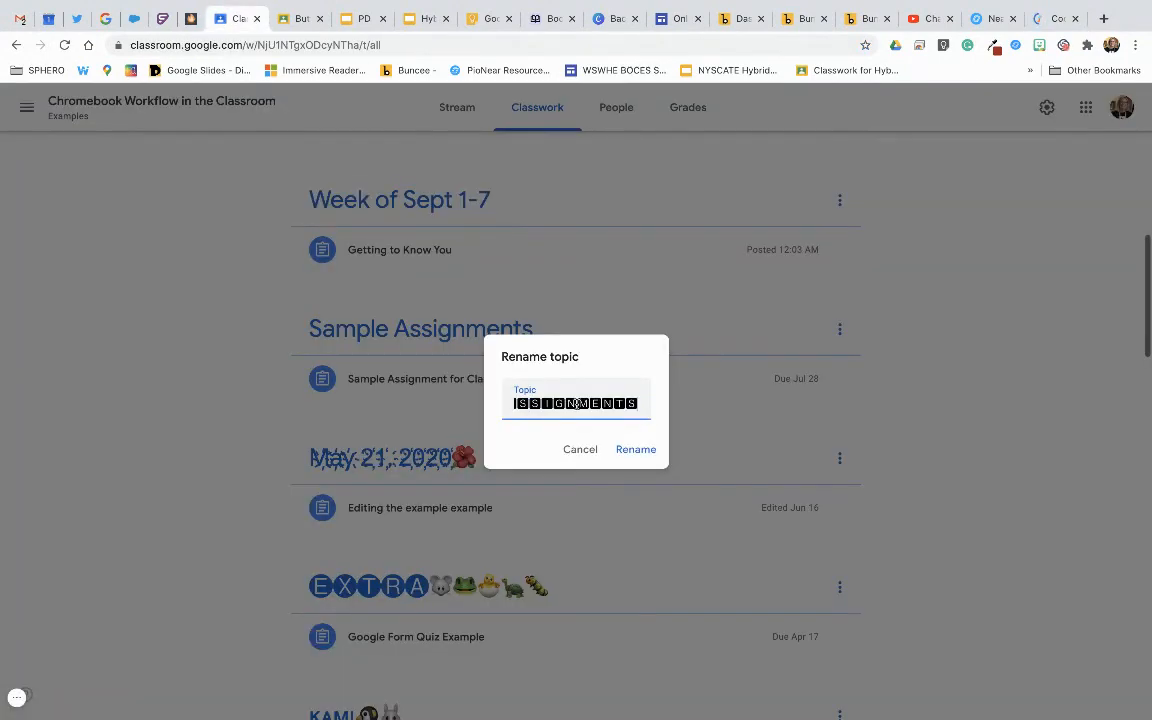
{"action": "left_click", "coordinate": [640, 452]}
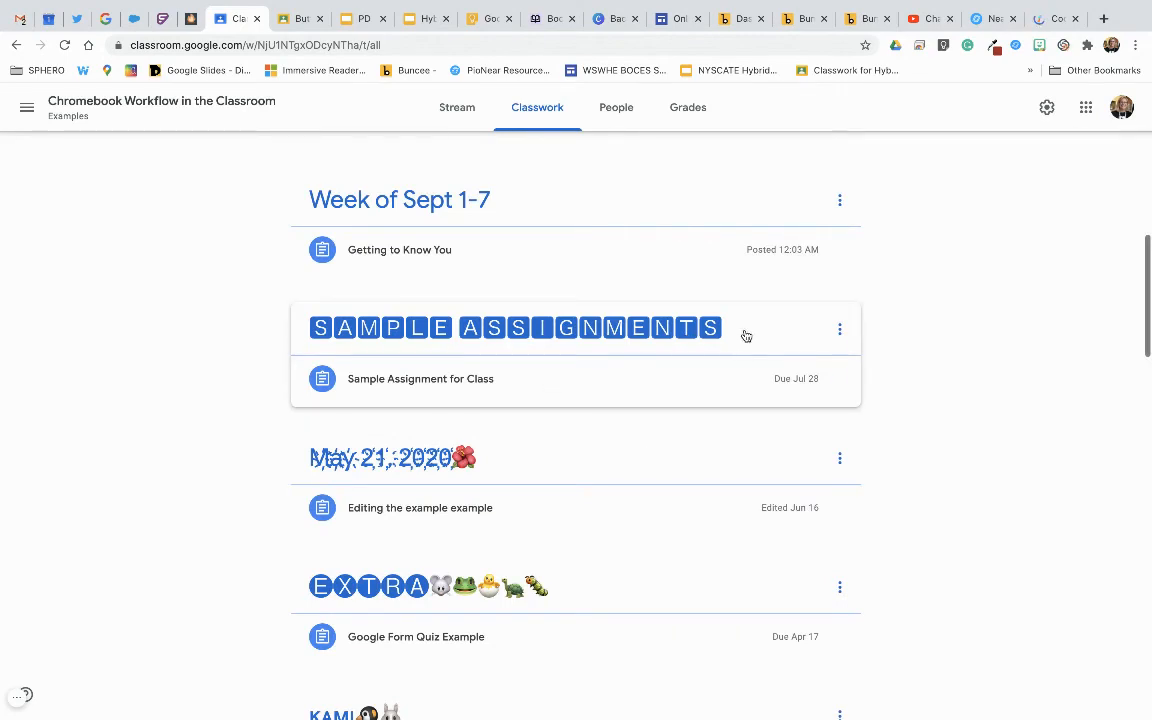
- Rename the black square Sample Assignments topic by inserting an elephant emoji at the start of its name
{"action": "left_click", "coordinate": [840, 329]}
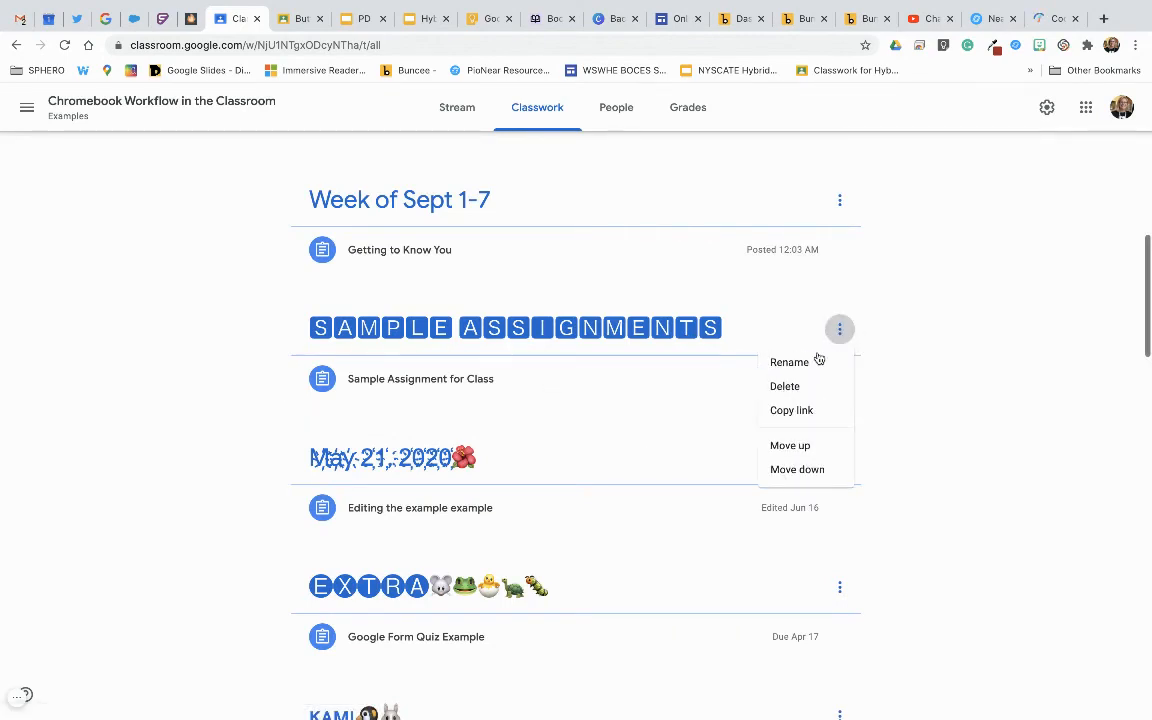
{"action": "left_click", "coordinate": [802, 364]}
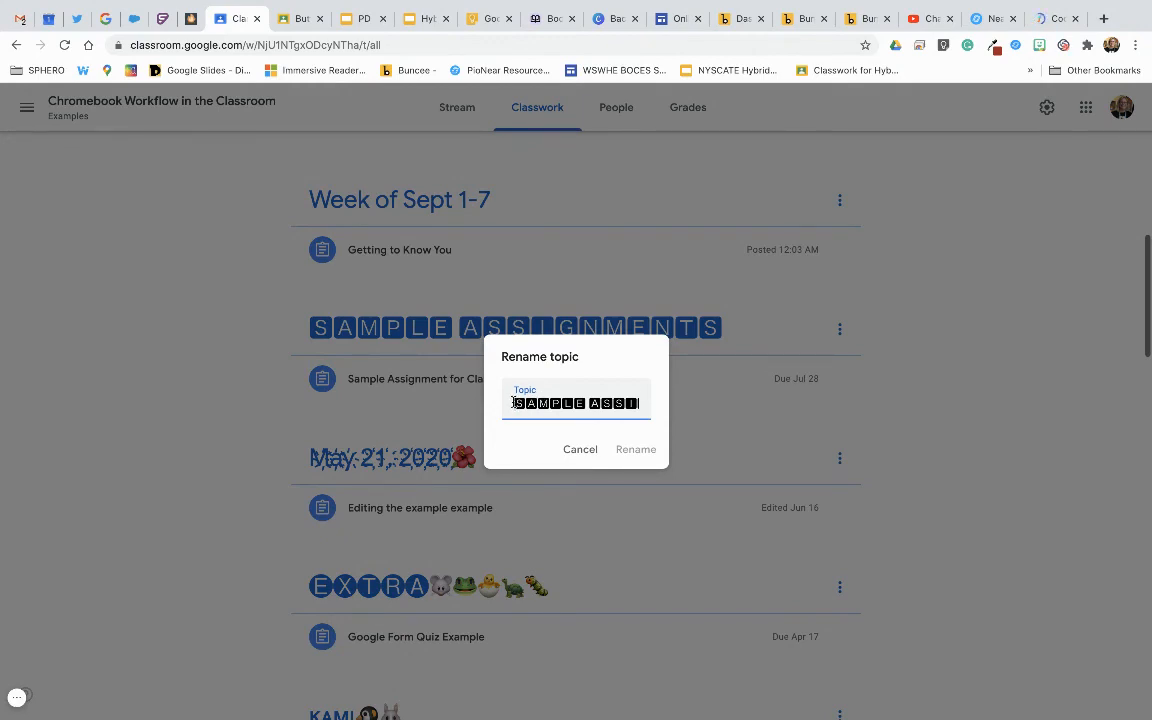
{"action": "key", "text": "ctrl+super+space"}
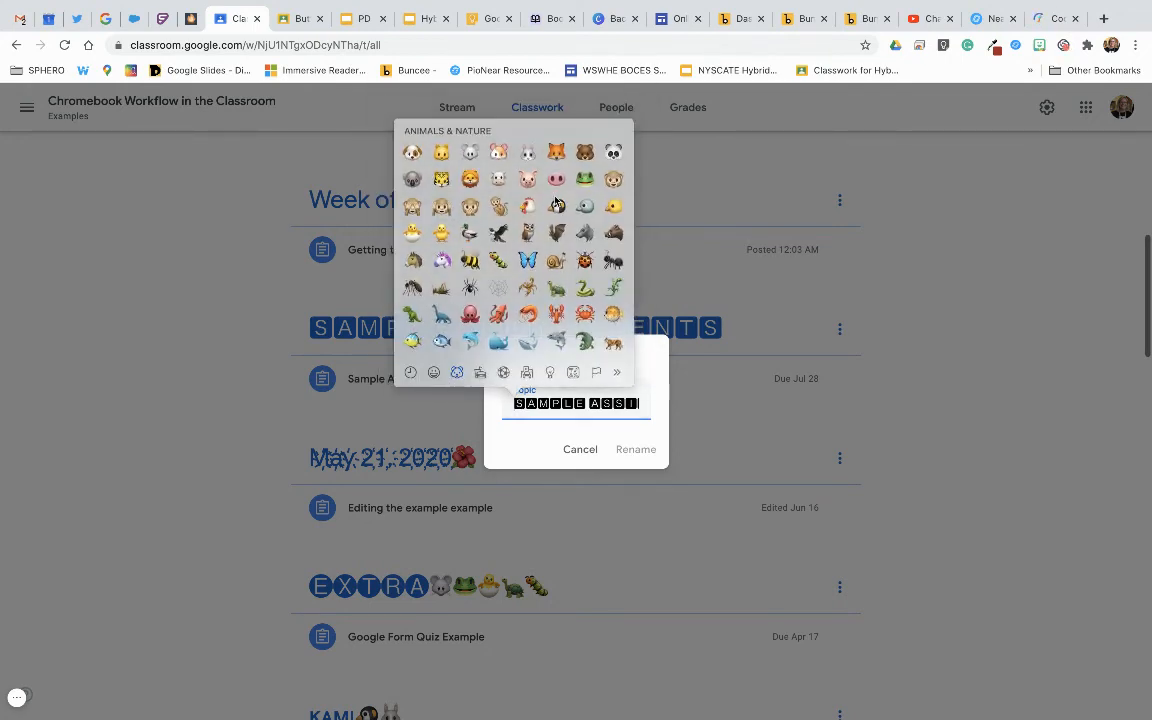
{"action": "scroll", "coordinate": [553, 250], "scroll_direction": "down", "scroll_amount": 3}
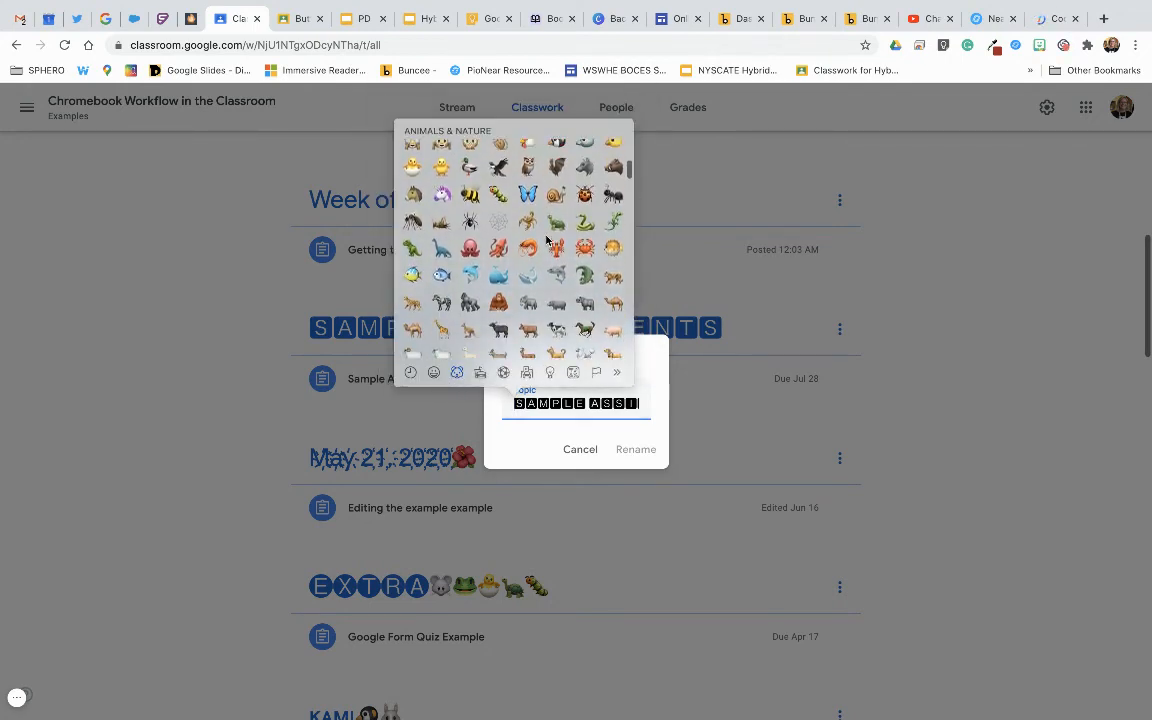
{"action": "left_click", "coordinate": [529, 283]}
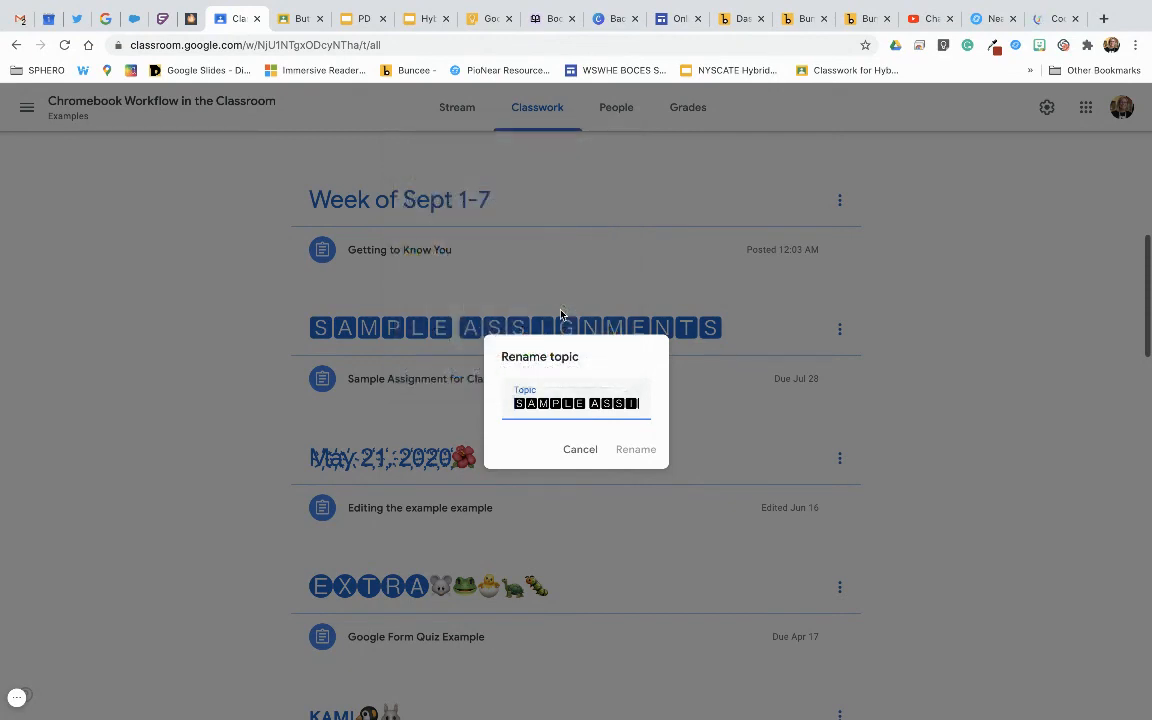
{"action": "left_click", "coordinate": [625, 451]}
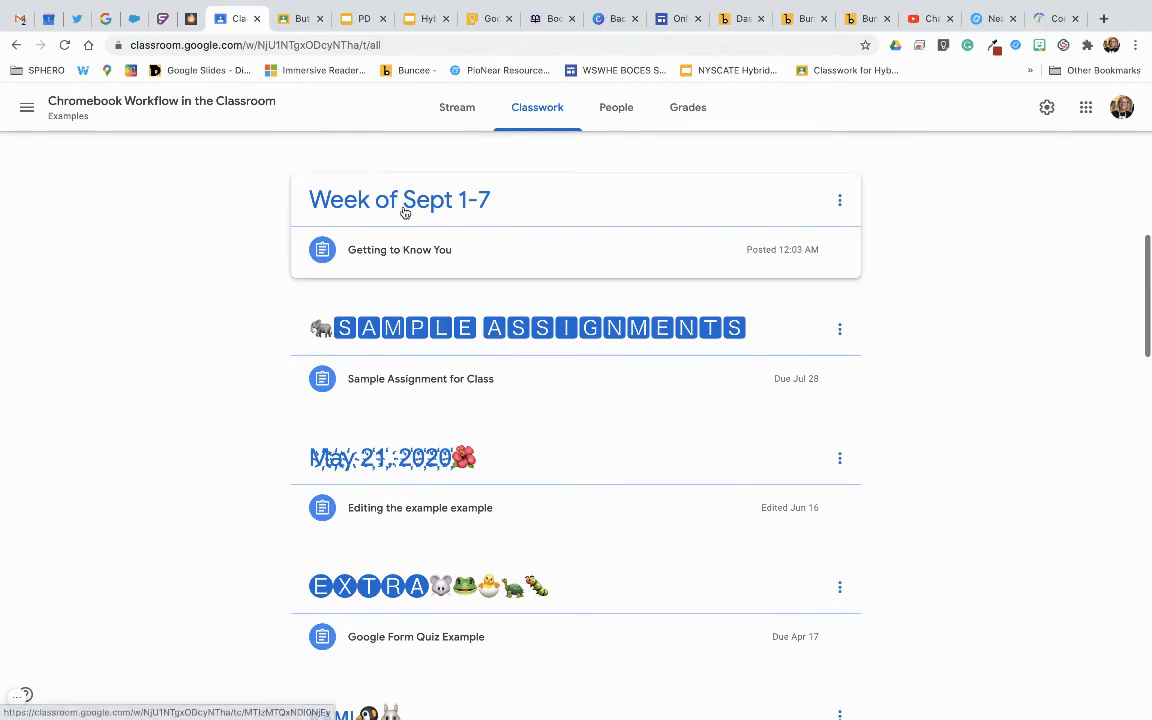
- Switch to the Hybrid Learning deck, present it up to the Shortcuts slide, and exit the slideshow
{"action": "left_click", "coordinate": [425, 18]}
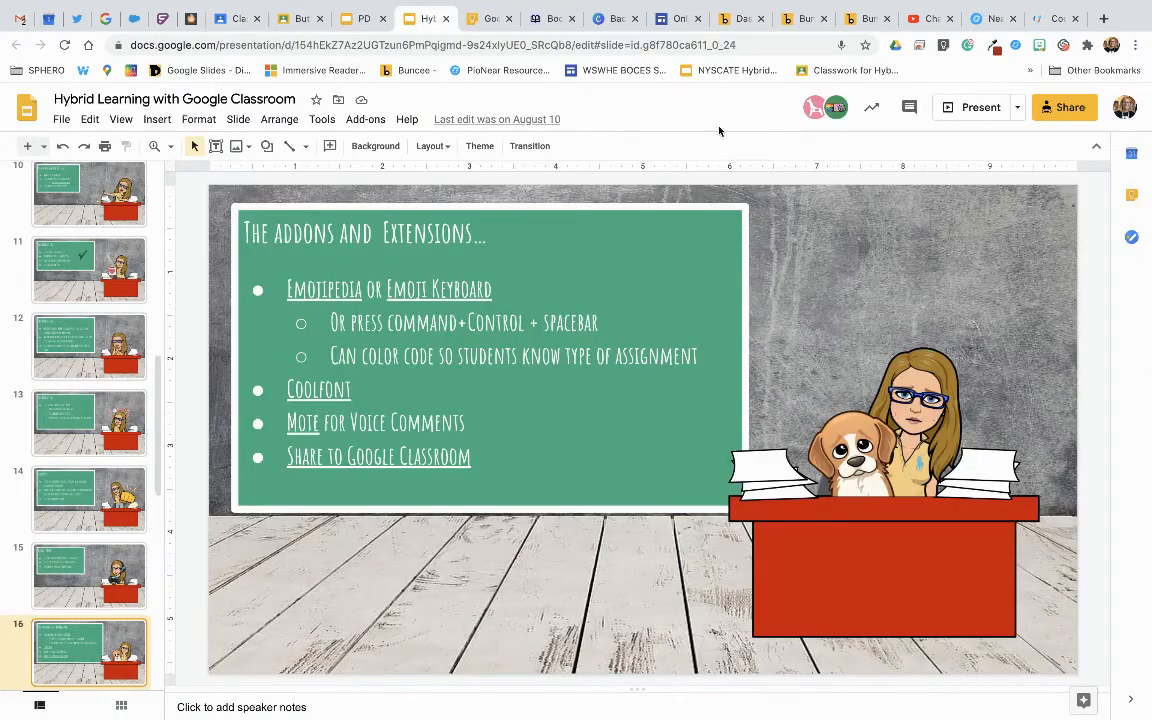
{"action": "left_click", "coordinate": [973, 107]}
{"action": "key", "text": "Right"}
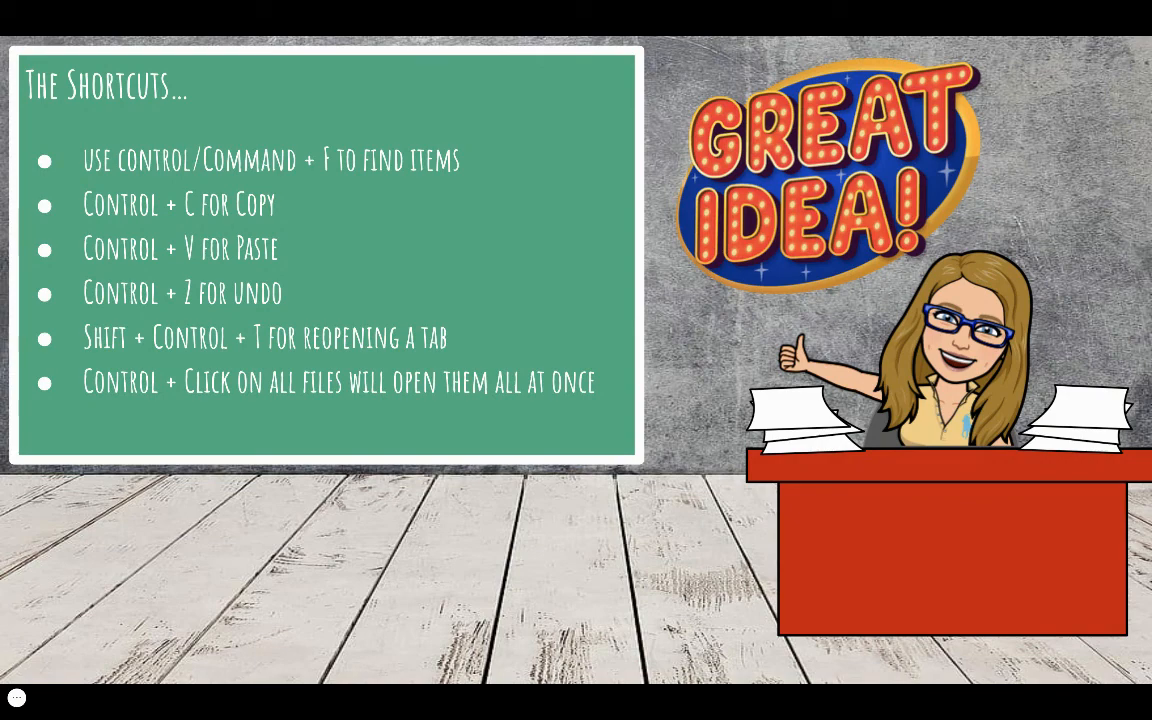
{"action": "key", "text": "Escape"}
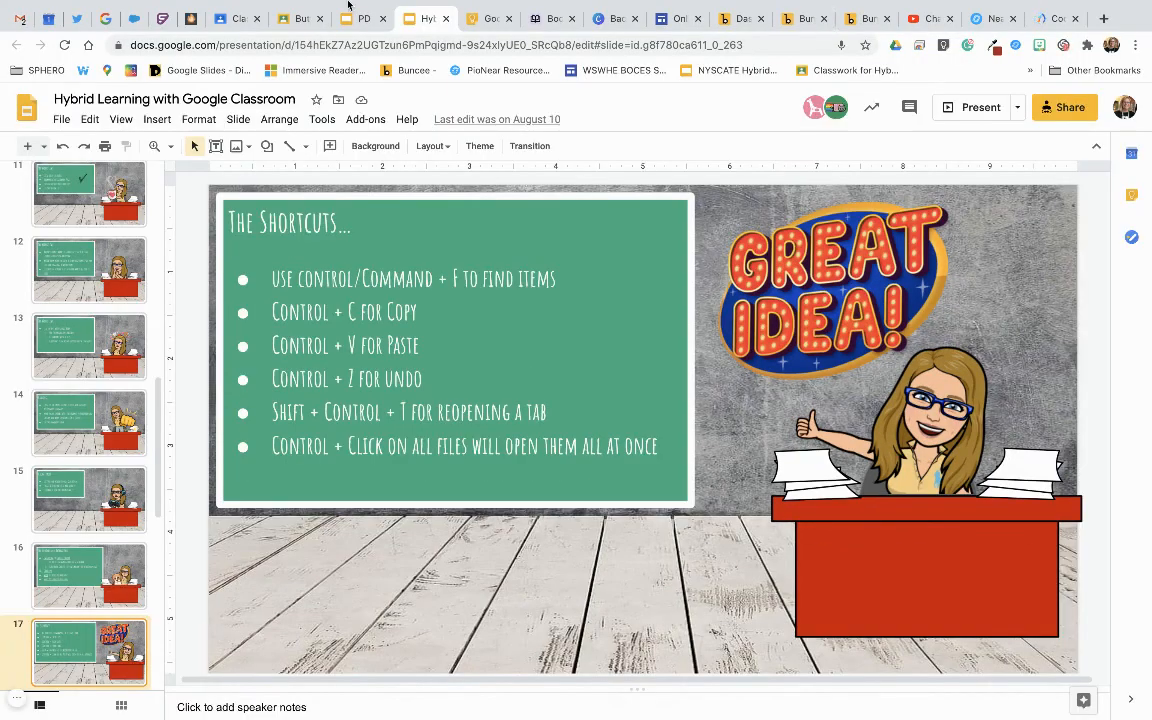
- Search the class's Classwork page for "sample" and step through the matches to the last one
{"action": "left_click", "coordinate": [236, 20]}
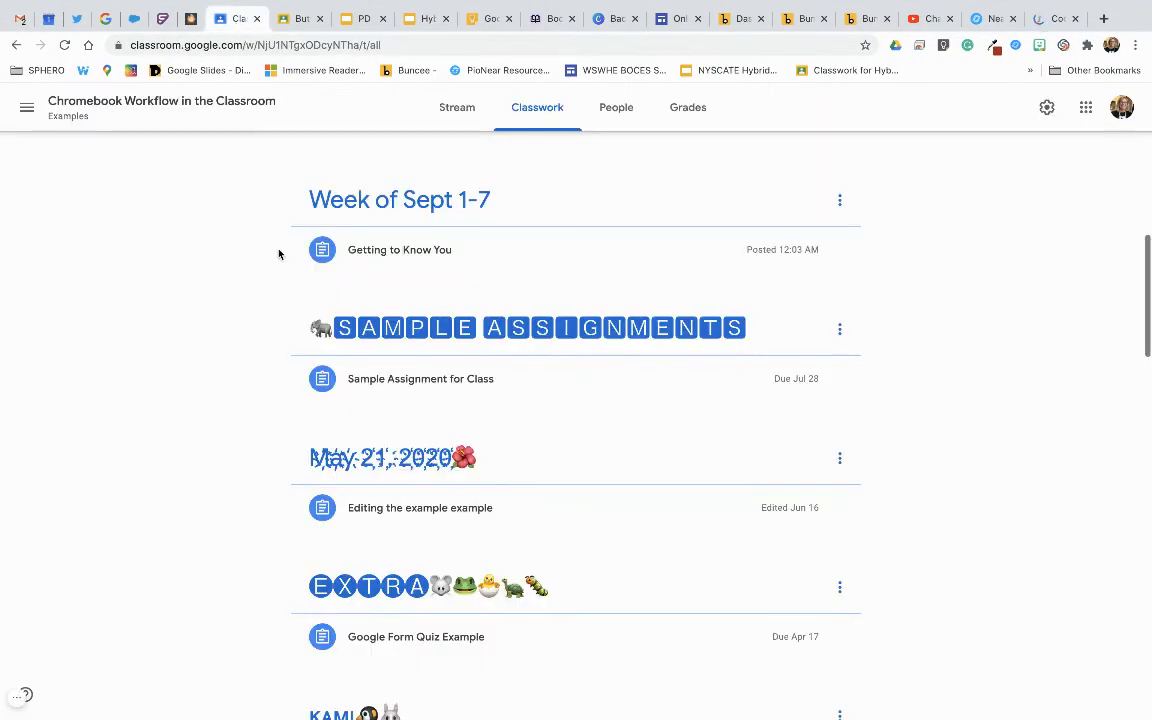
{"action": "key", "text": "ctrl+f"}
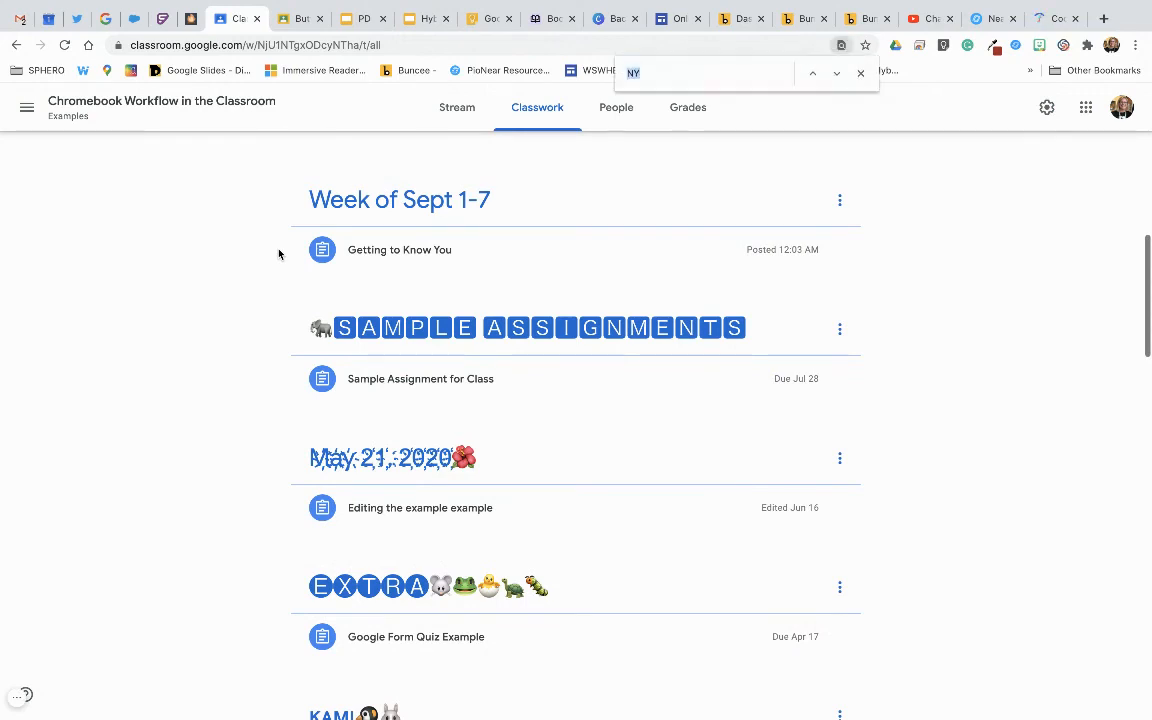
{"action": "type", "text": "sample"}
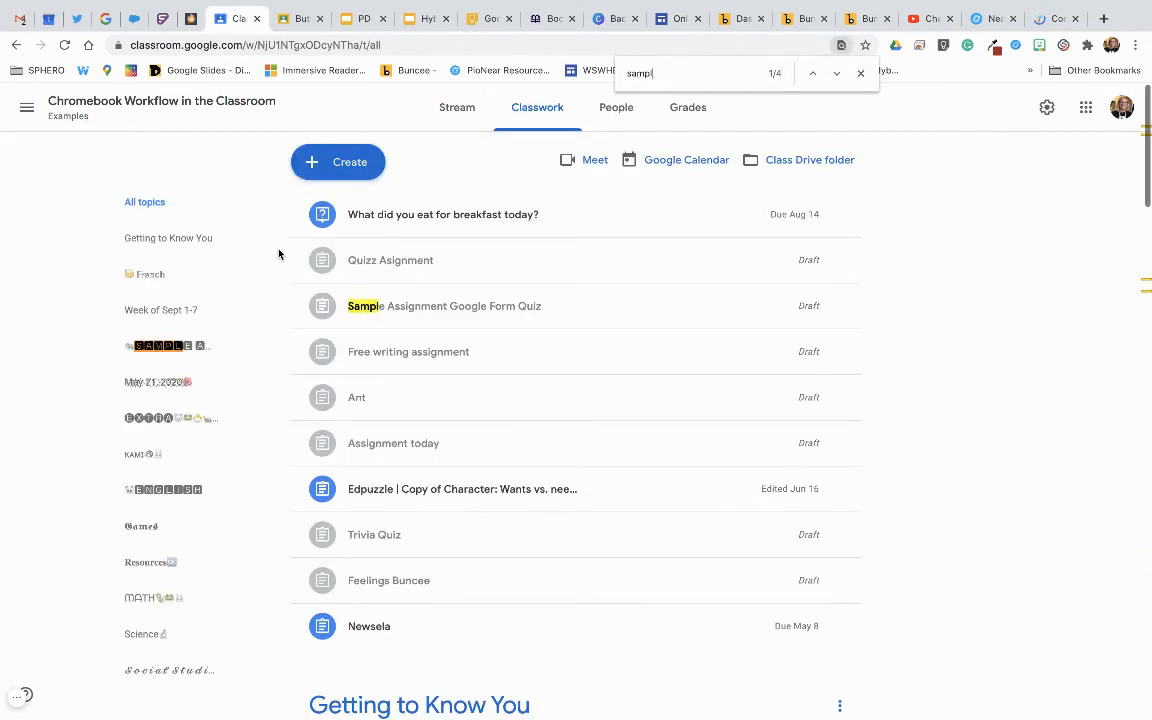
{"action": "left_click", "coordinate": [836, 74]}
{"action": "left_click", "coordinate": [836, 74]}
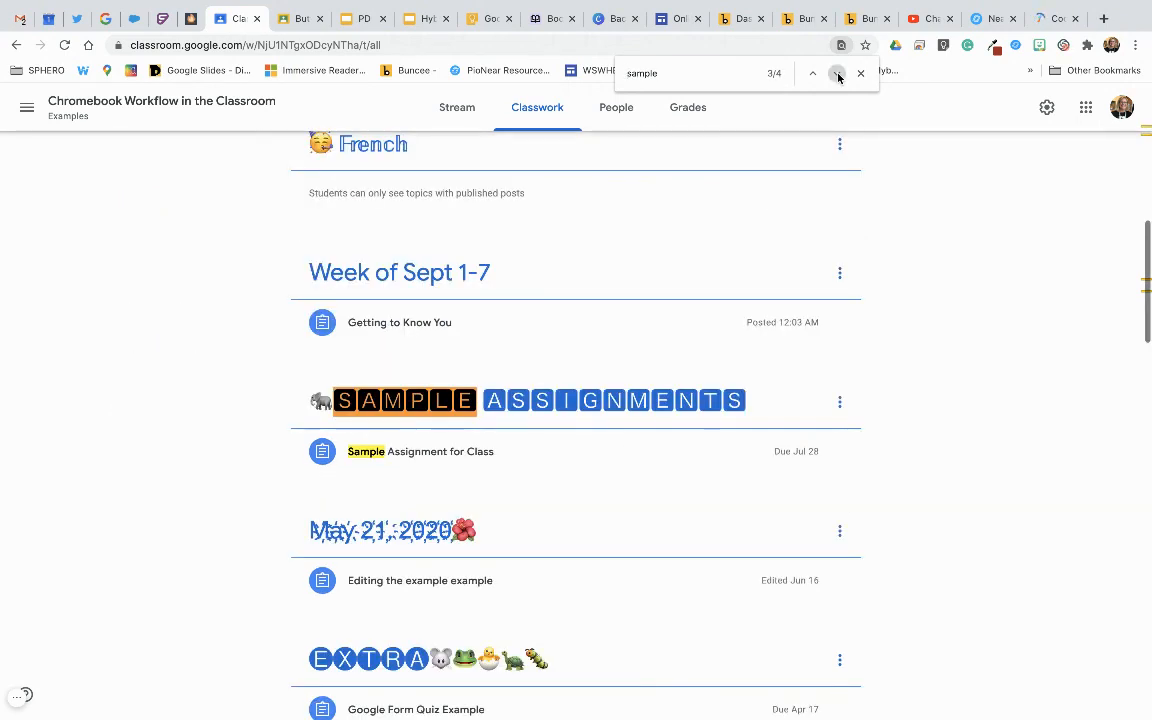
{"action": "left_click", "coordinate": [836, 74]}
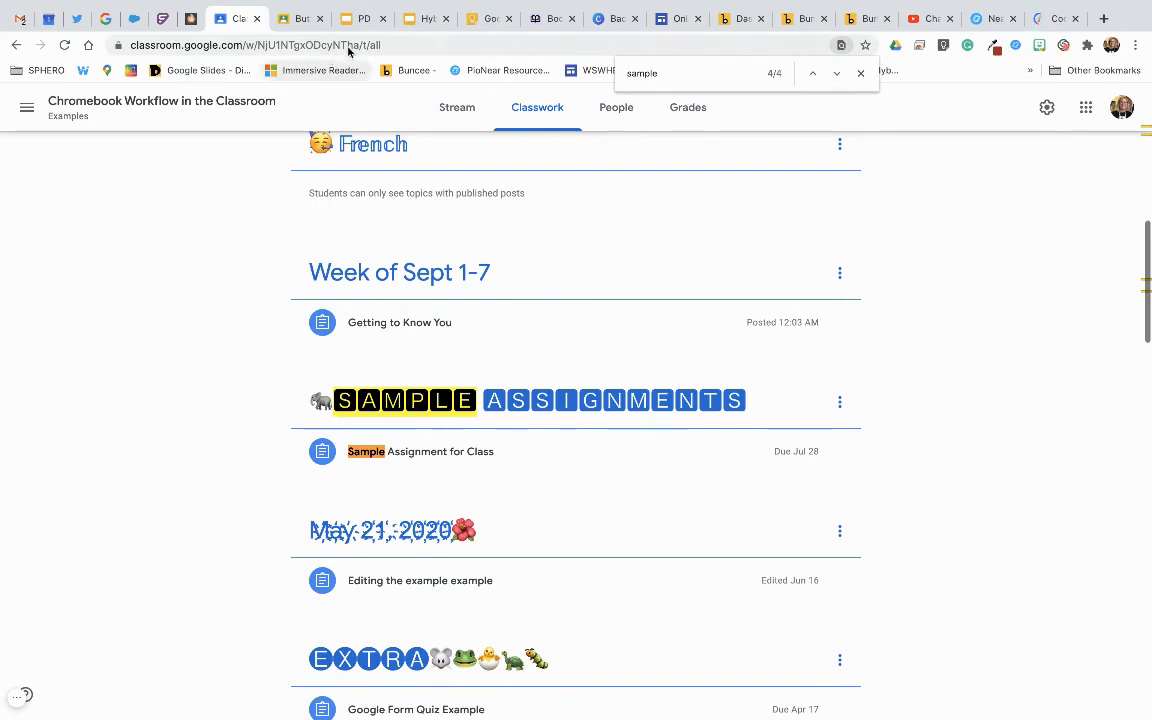
- Go back to the Hybrid Learning deck and resume presenting from the Shortcuts slide
{"action": "left_click", "coordinate": [426, 19]}
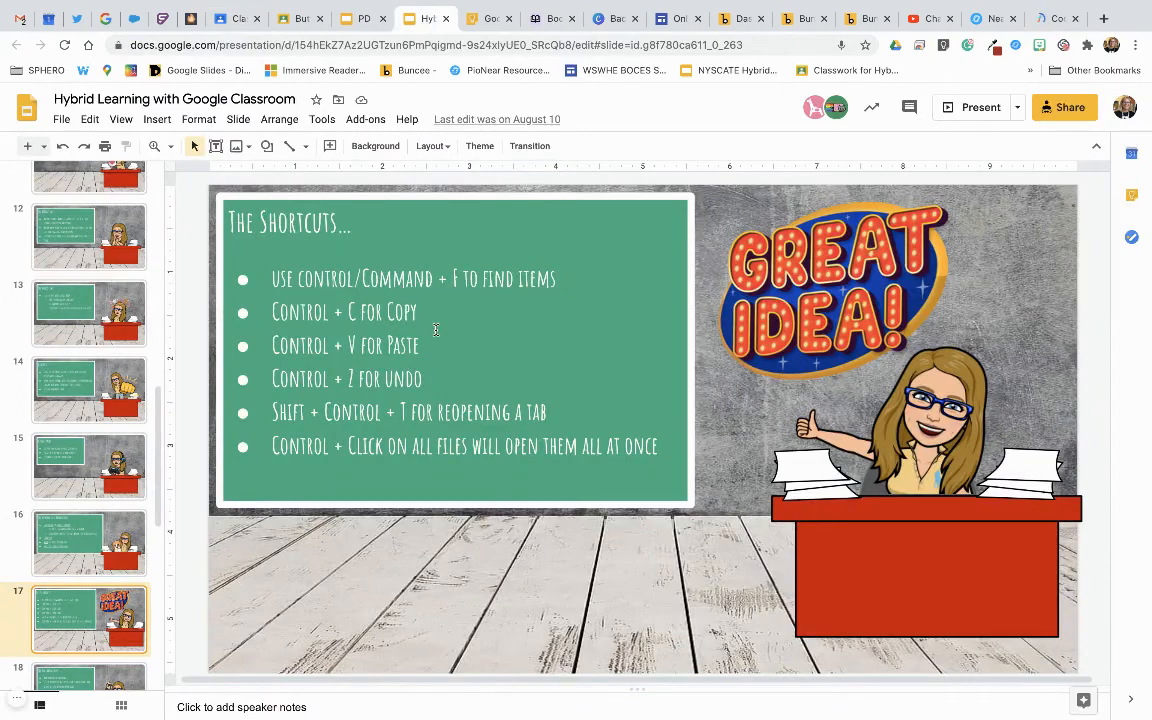
{"action": "left_click", "coordinate": [966, 116]}
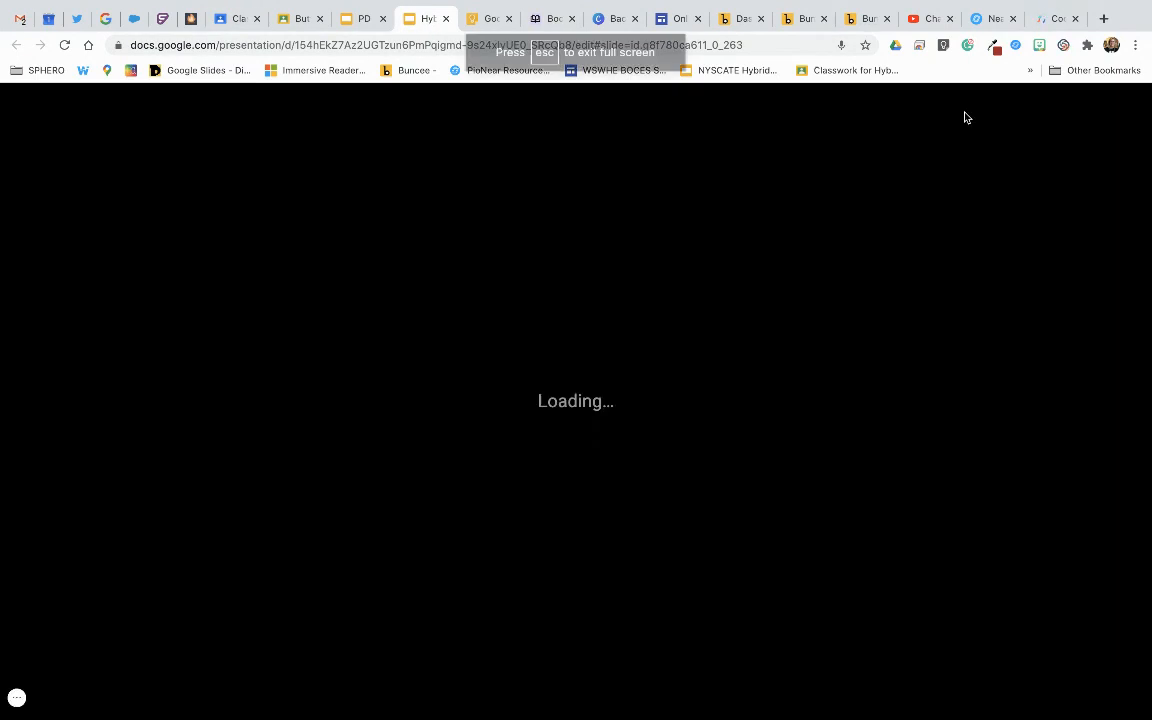